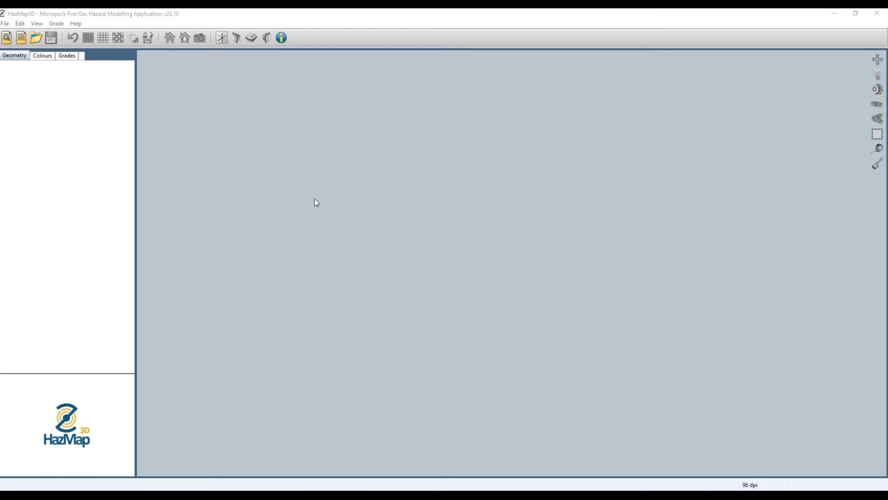
Step: Start a new project with the project wizard and name it "Onshore Process Area"
click(124, 12)
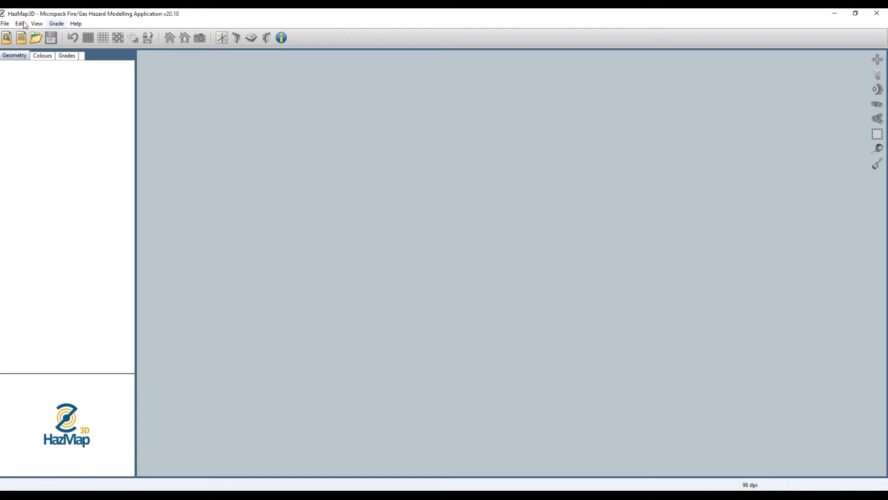
click(5, 23)
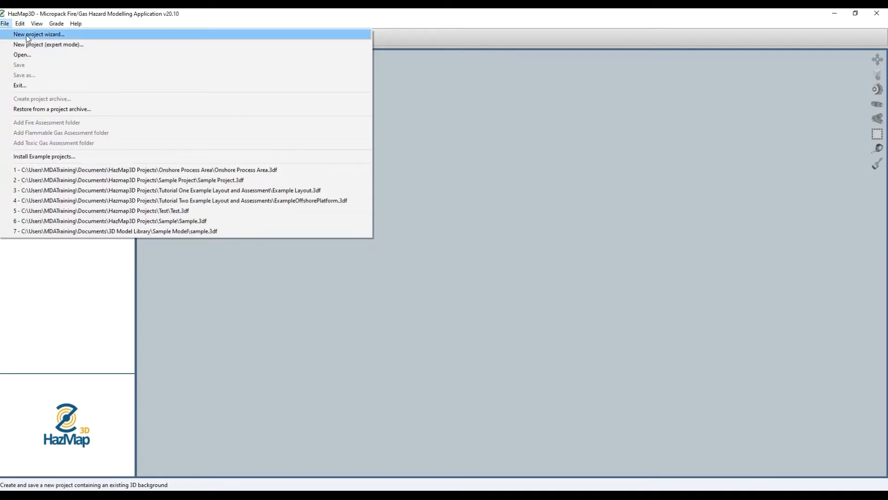
click(28, 36)
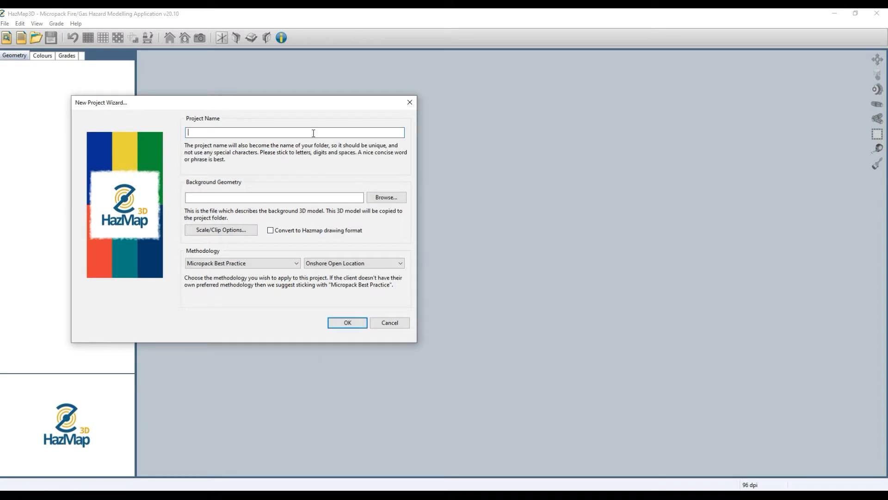
text(Onshore Process Area)
Step: Load "Tank Section with Ground Level.drg3d" from the Onshore Tank Area folder as the project's background geometry
click(391, 198)
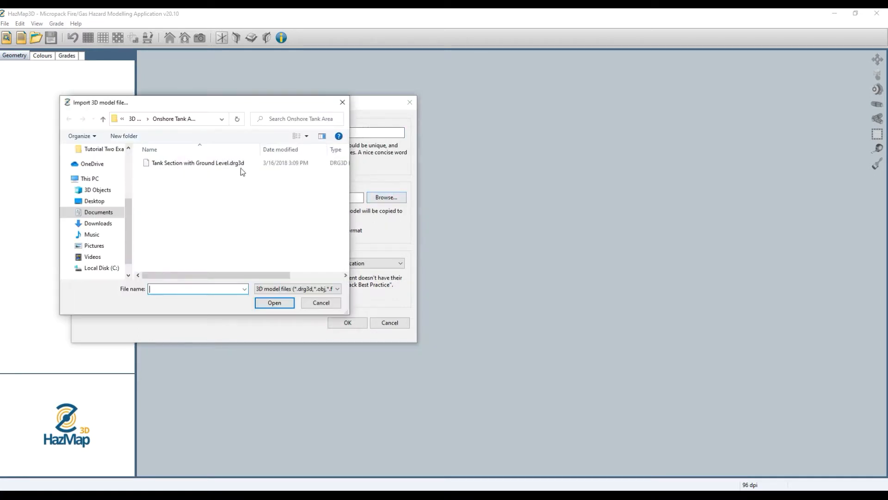
click(178, 163)
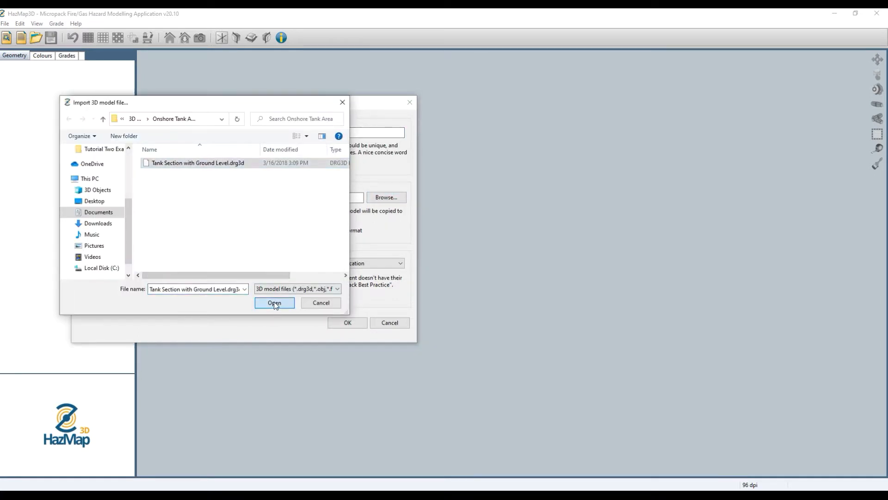
click(274, 303)
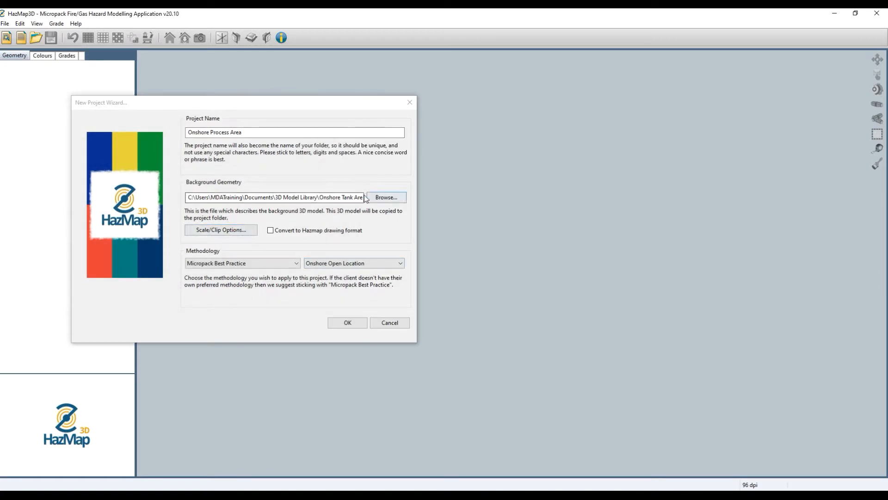
Step: Set the background model's import units to metres in the scale and clip options
click(221, 230)
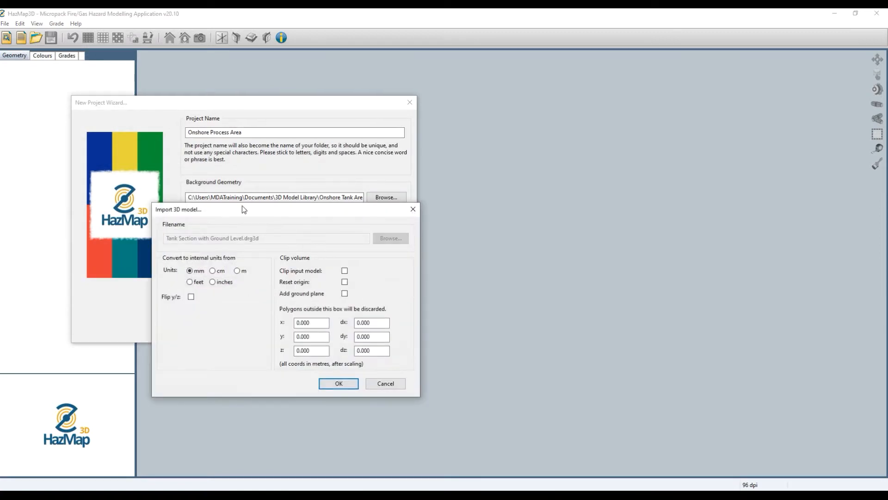
click(237, 271)
click(342, 383)
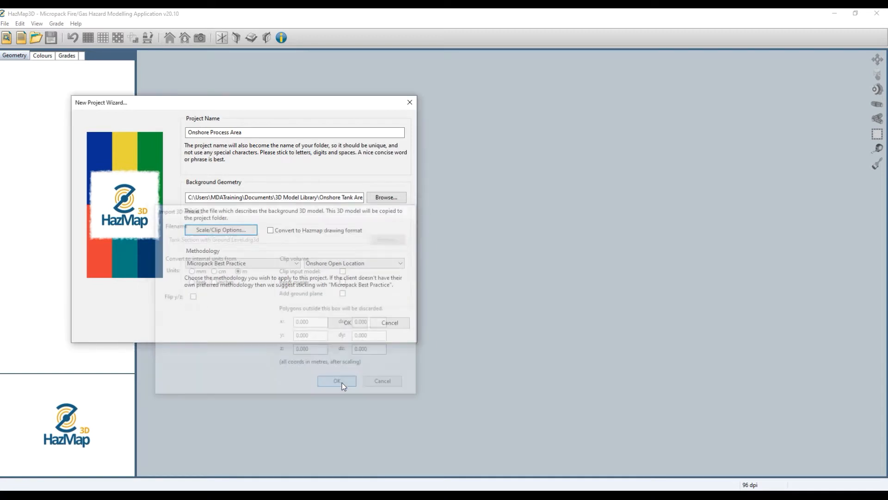
Step: Keep the methodology as Micropack Best Practice with Onshore Open Location and create the project
click(212, 266)
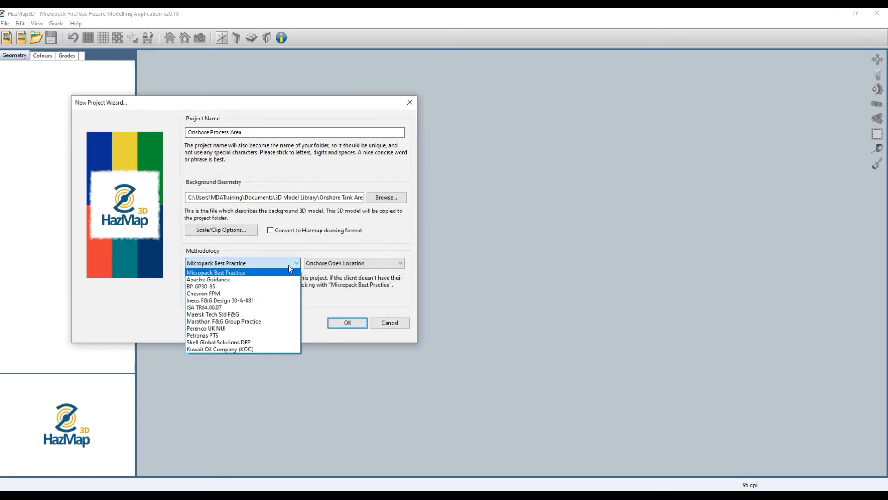
click(248, 264)
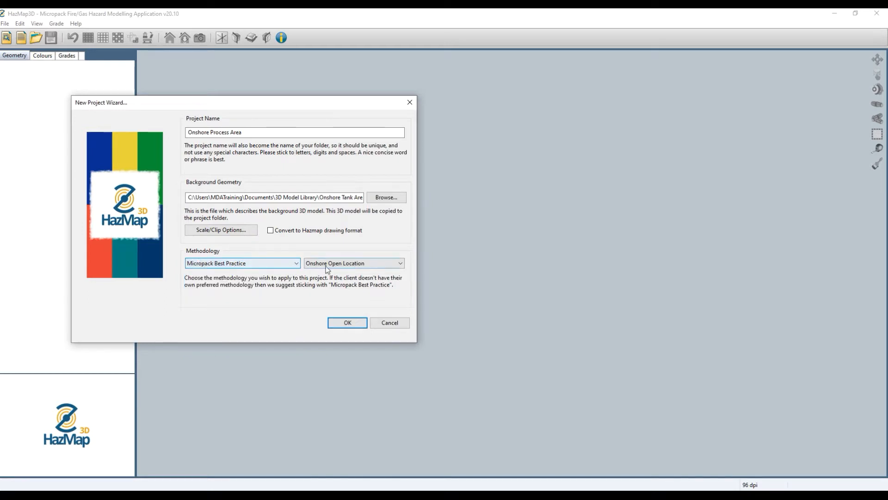
click(319, 264)
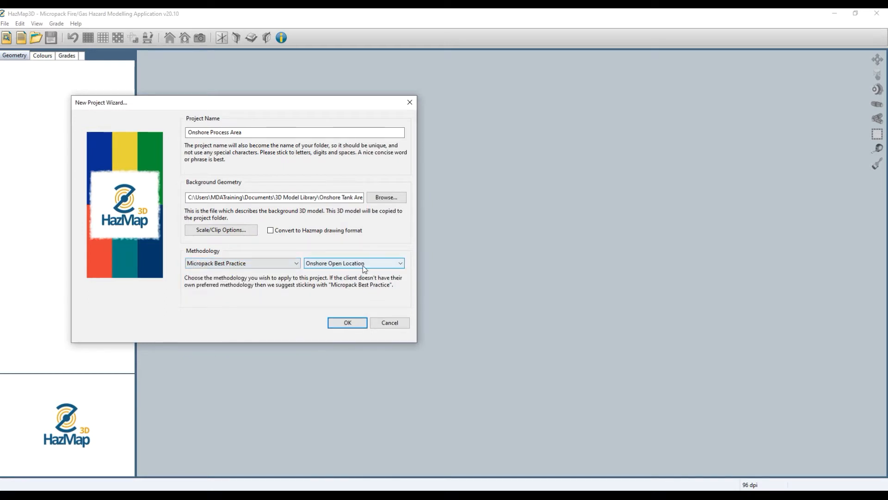
click(347, 324)
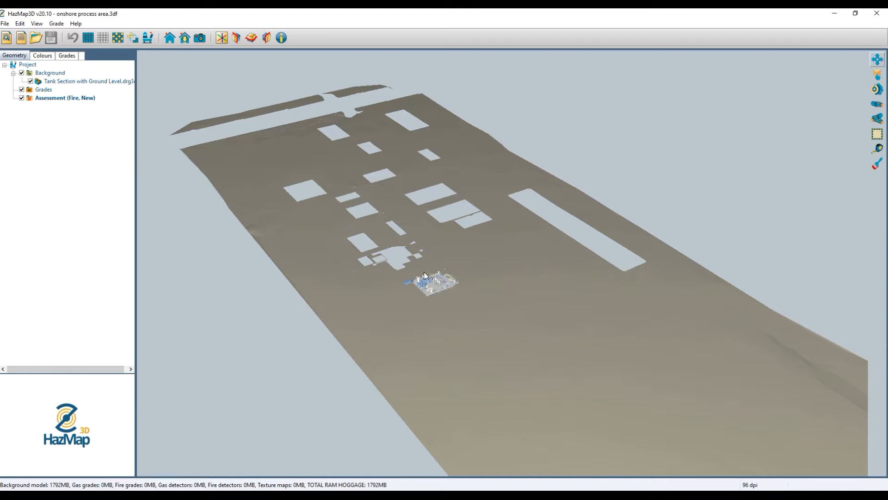
Step: Save a close-up of the tank and process area as the home view and test returning to it
scroll(446, 290, up, 5)
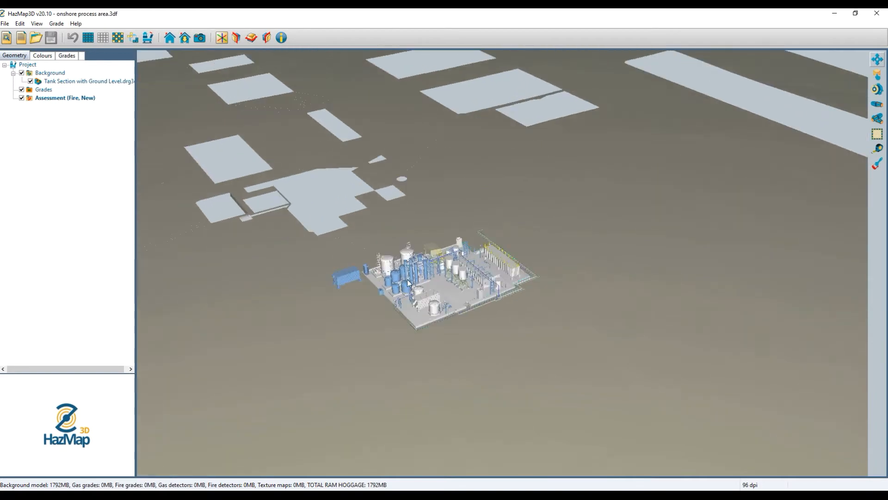
scroll(421, 294, up, 6)
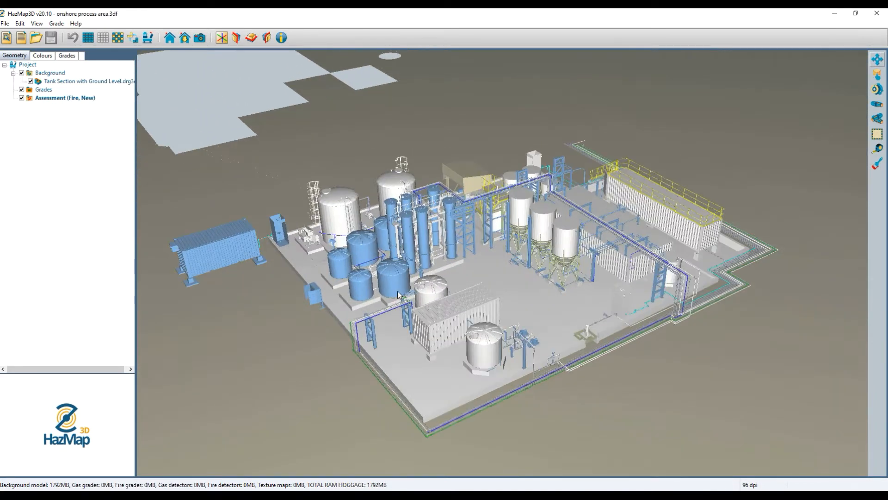
scroll(403, 288, up, 3)
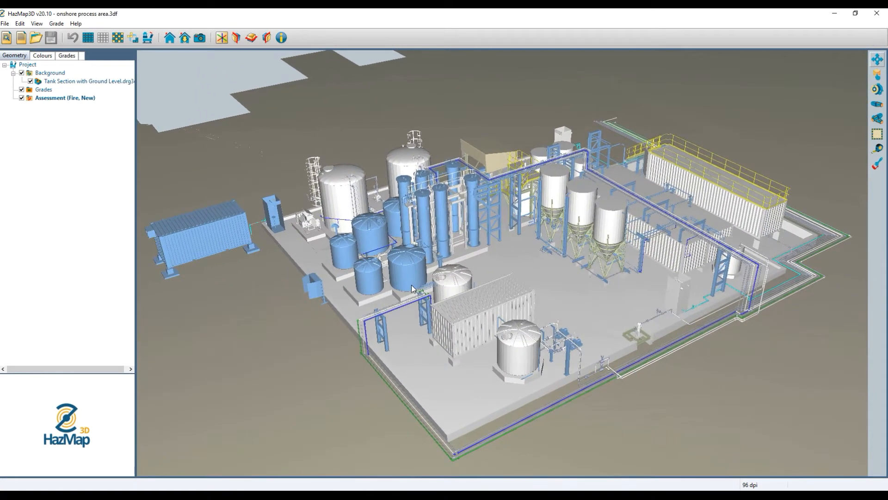
click(184, 38)
scroll(358, 124, up, 8)
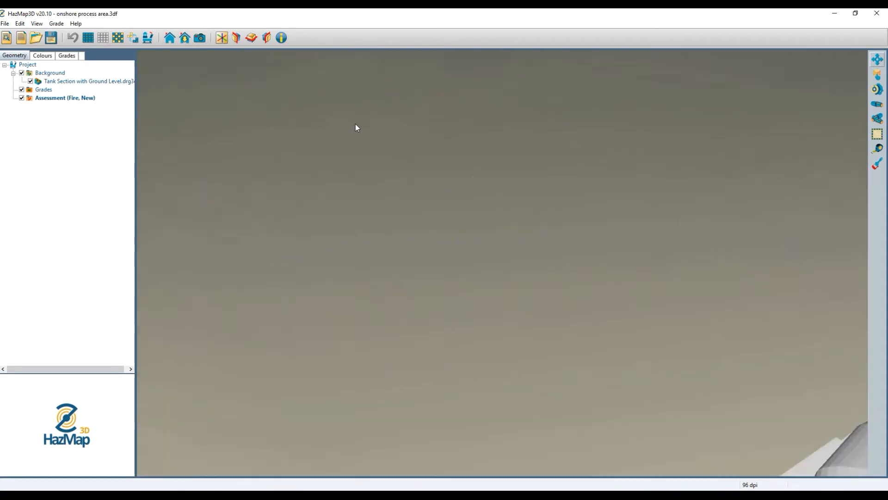
click(170, 39)
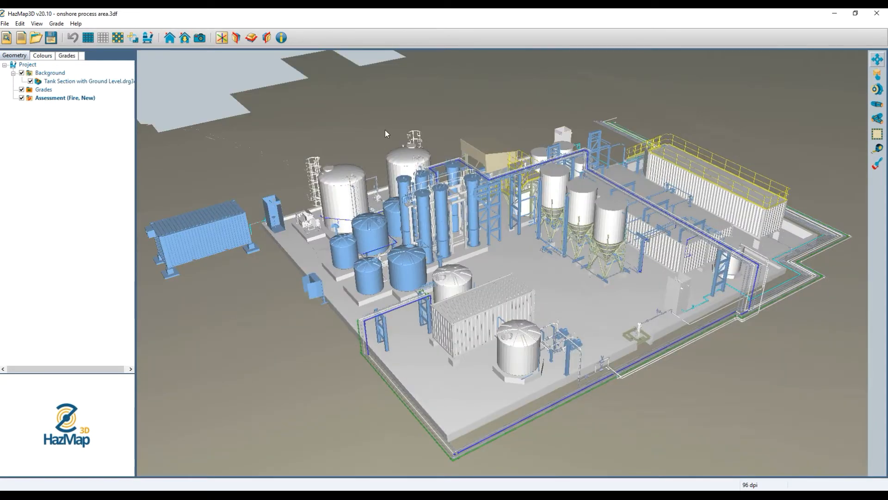
Step: Examine the process area's tanks, columns and containers from several angles and distances
scroll(384, 118, up, 8)
scroll(373, 124, down, 8)
scroll(535, 333, up, 1)
drag(533, 330, 553, 323)
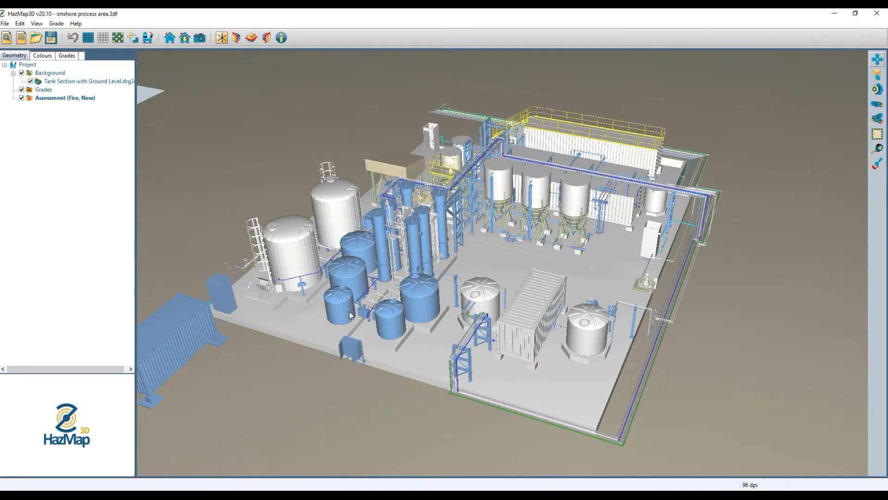
drag(349, 312, 520, 297)
drag(465, 298, 513, 301)
middle_drag(393, 324, 396, 287)
drag(396, 287, 576, 297)
scroll(420, 287, up, 1)
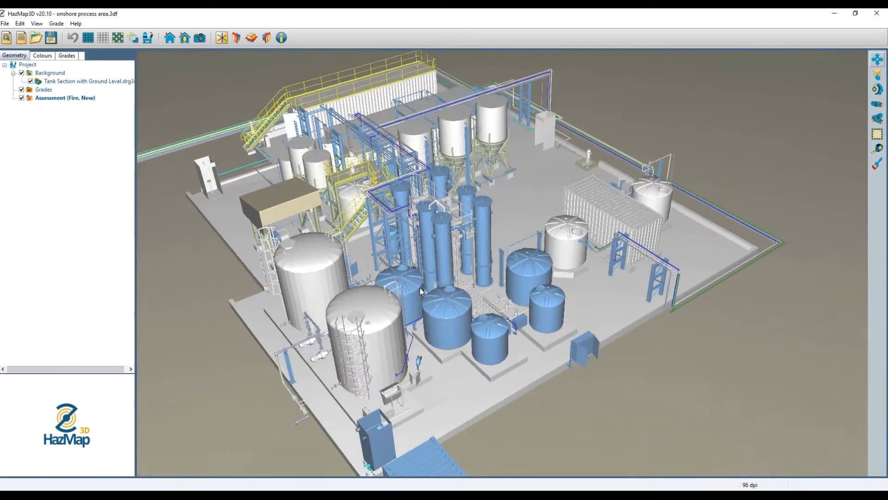
middle_drag(420, 287, 433, 274)
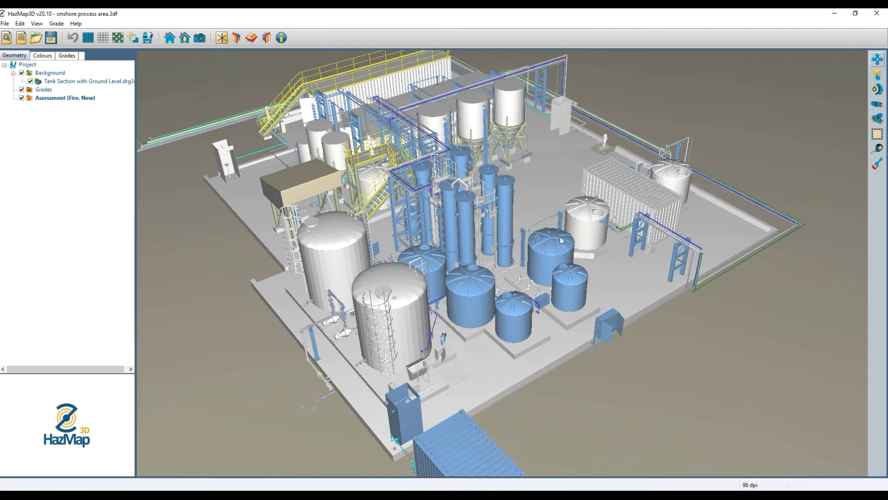
middle_drag(513, 317, 498, 292)
scroll(559, 307, up, 2)
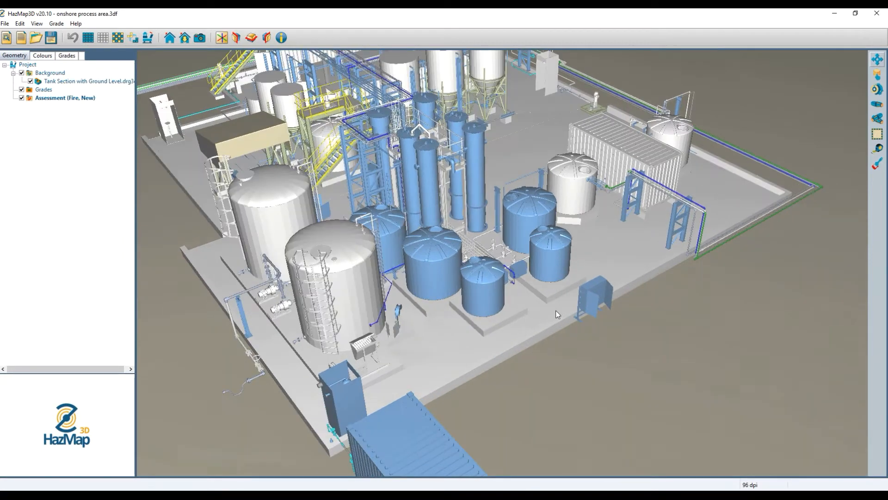
drag(492, 324, 481, 323)
Step: Measure the process area slab's edge from the corner beside the blue container to the far corner
click(878, 148)
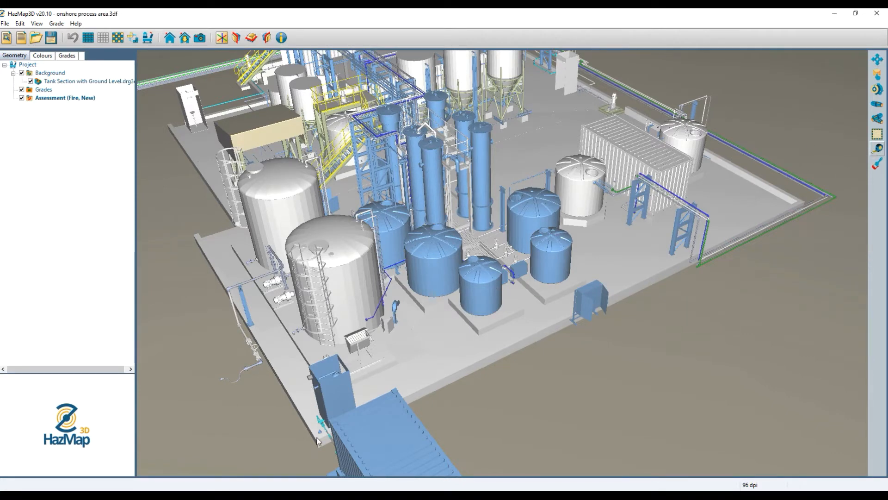
drag(318, 436, 801, 202)
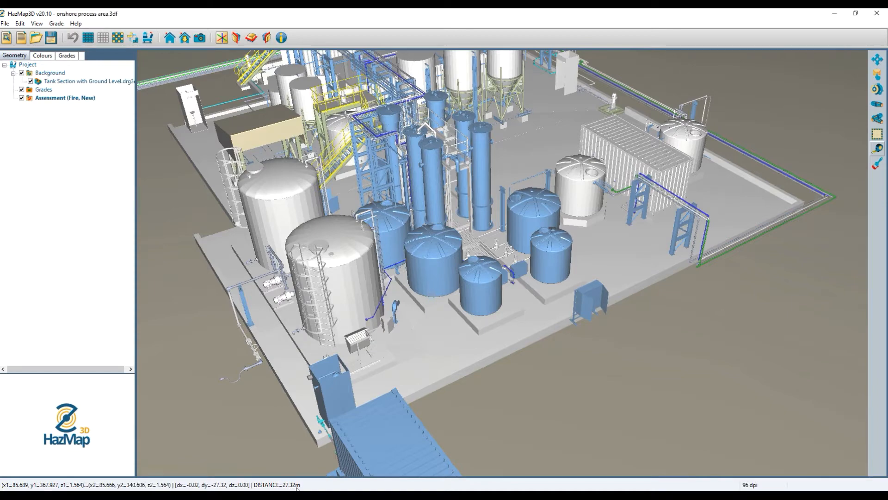
key(Escape)
Step: Measure the height of the white container between the two white tanks along its vertical corner edge
drag(581, 332, 402, 435)
scroll(537, 297, up, 3)
scroll(537, 300, up, 5)
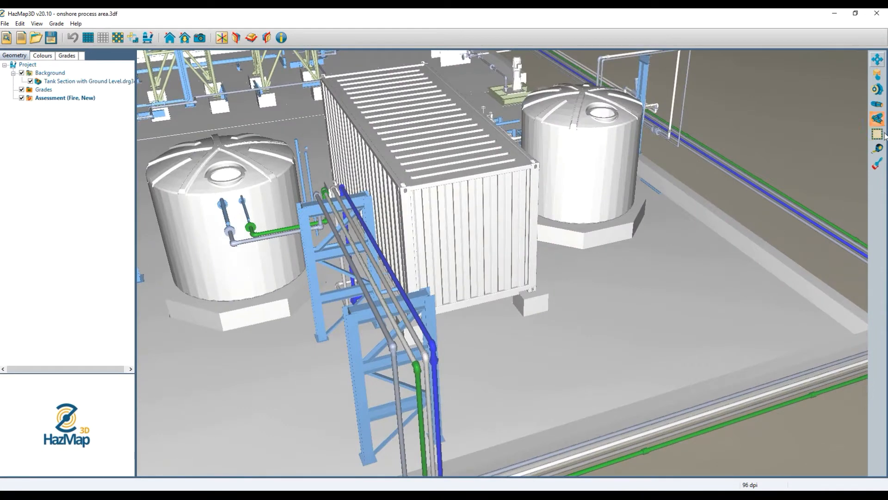
click(877, 148)
drag(533, 295, 535, 170)
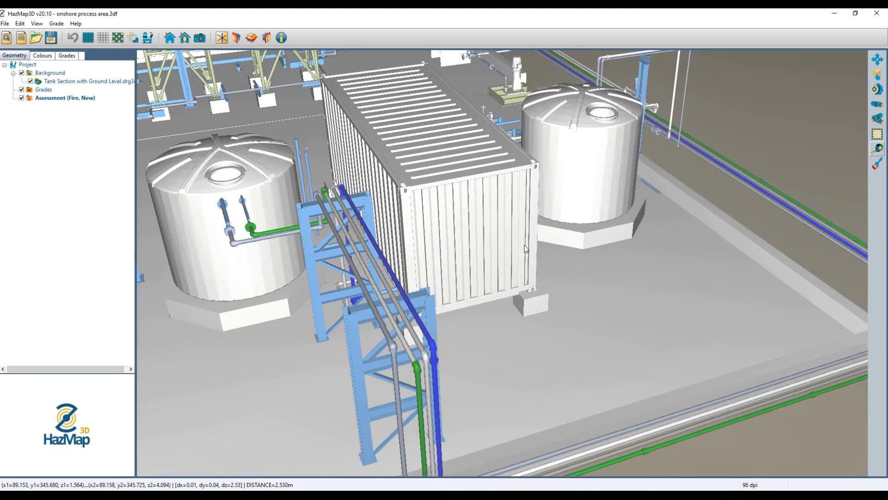
Step: Examine the overall site layout around the blue tanks and columns
scroll(523, 247, down, 2)
scroll(510, 246, down, 1)
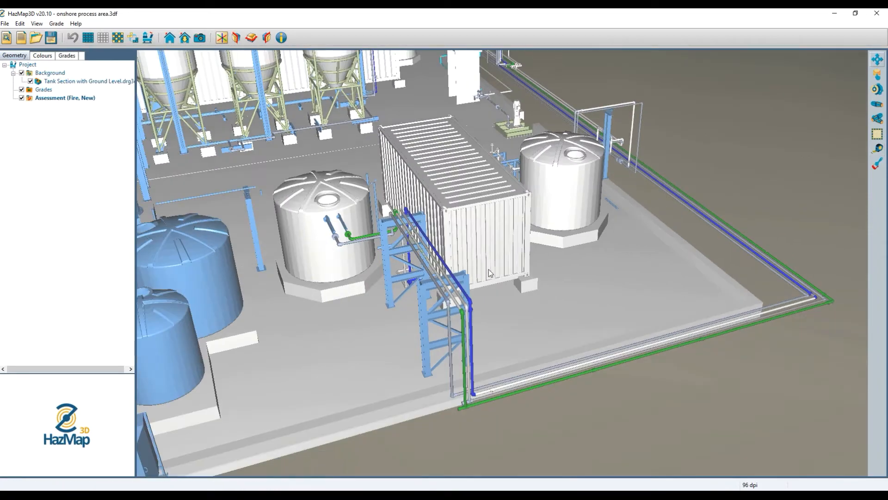
scroll(372, 234, down, 1)
scroll(488, 249, down, 2)
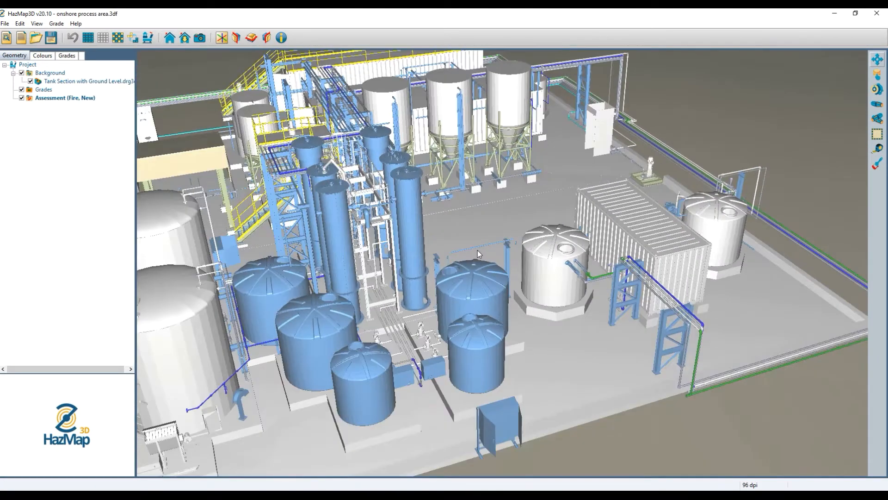
scroll(478, 254, down, 2)
scroll(399, 273, down, 2)
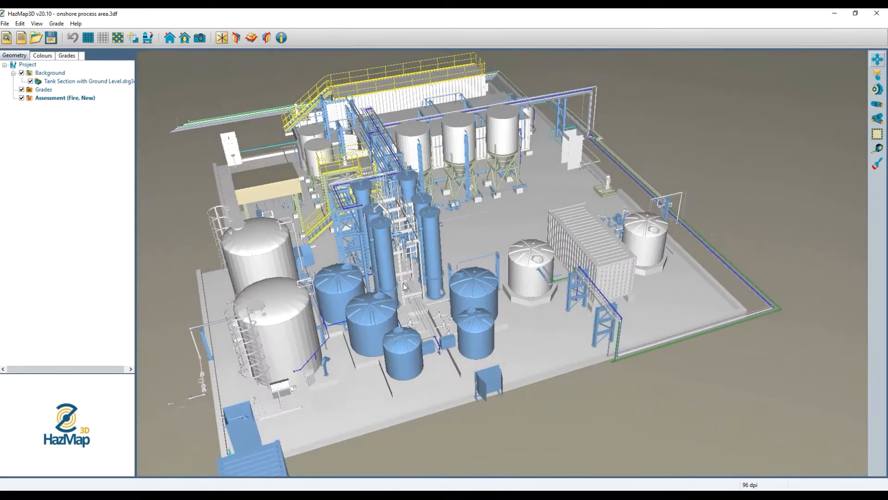
scroll(401, 287, up, 2)
scroll(413, 289, up, 1)
scroll(430, 308, up, 2)
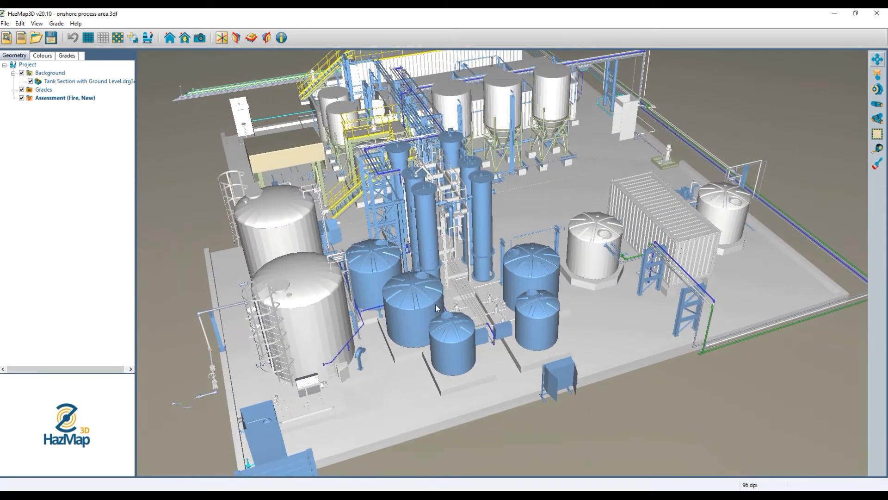
scroll(437, 303, up, 1)
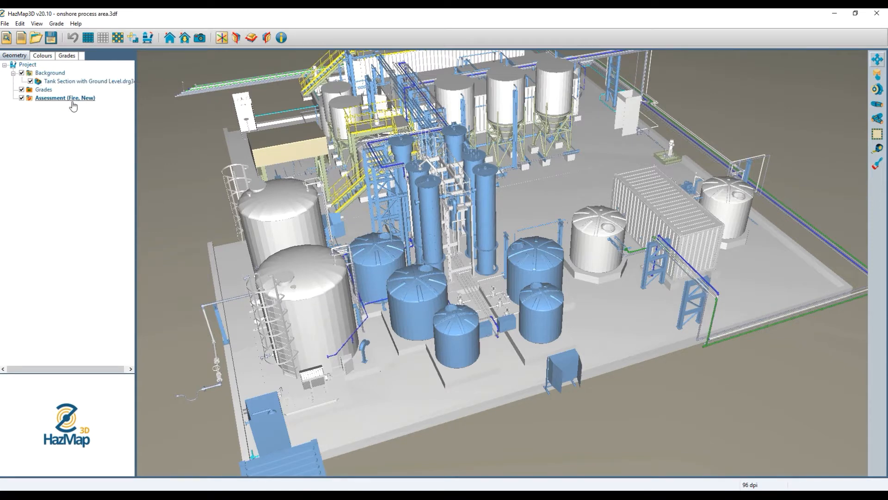
Step: Pick the ground slab, the small blue tanks' plinth and the top of a blue column to read their coordinates
click(426, 390)
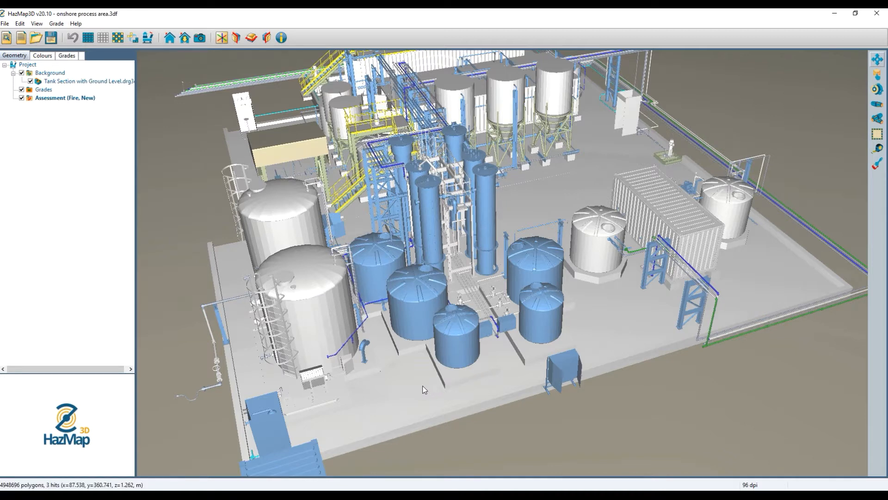
click(432, 384)
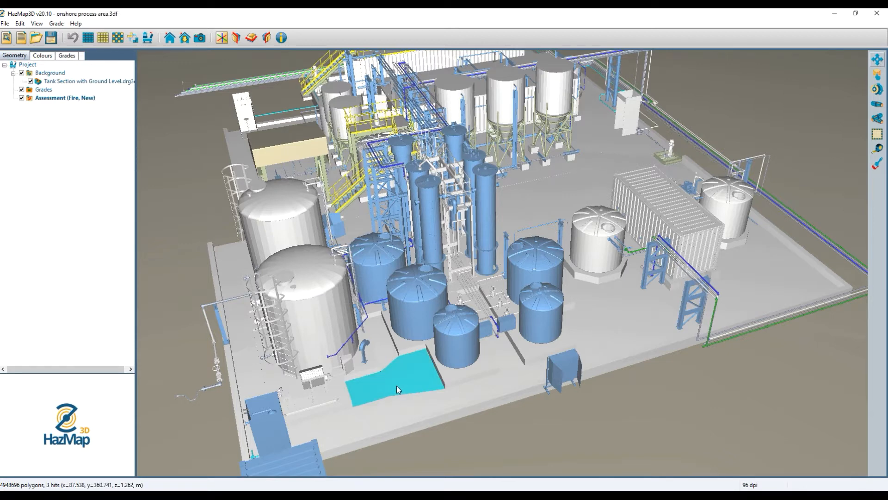
ctrl+click(457, 375)
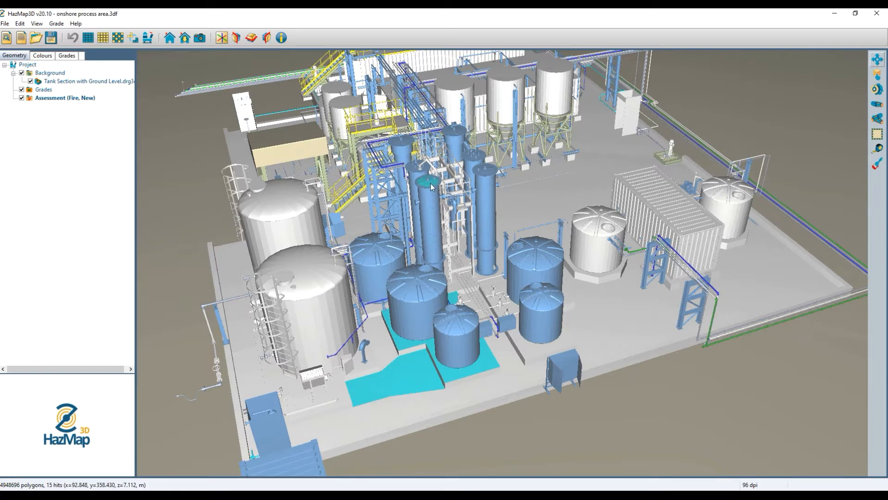
mouse_move(412, 214)
mouse_down()
mouse_move(407, 207)
mouse_move(404, 218)
mouse_up()
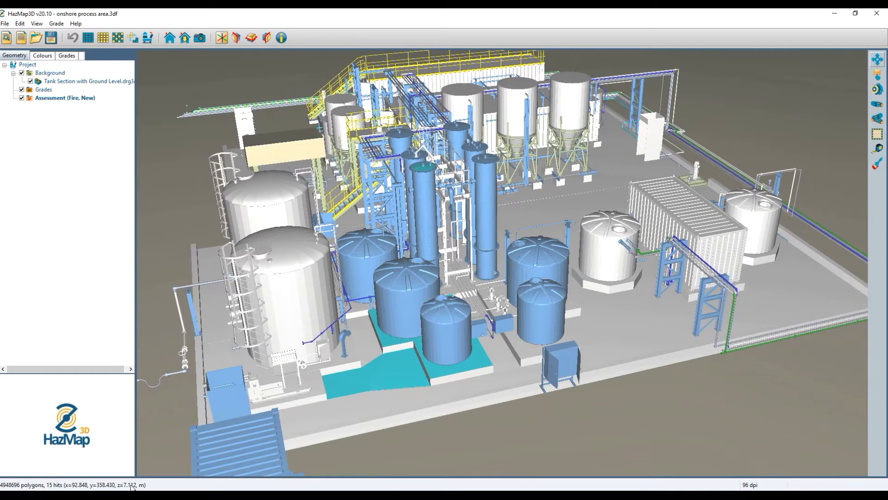
drag(411, 353, 423, 359)
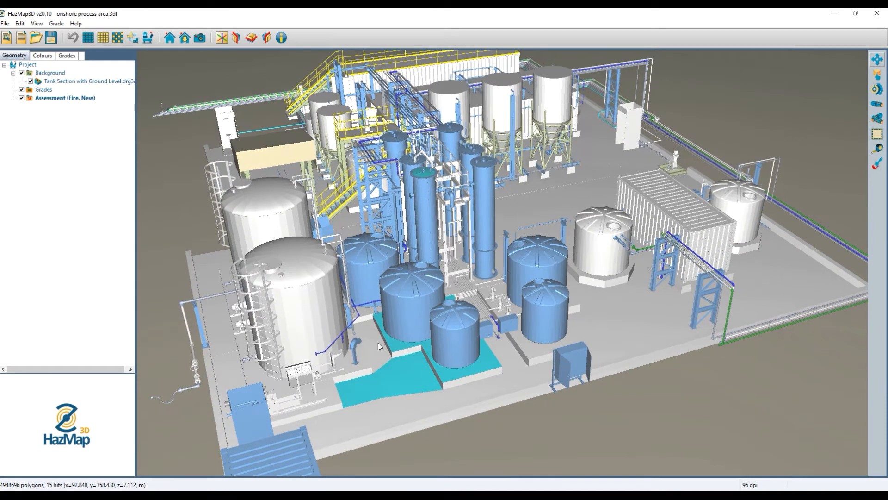
Step: Clear the current selection of the ground slab areas, tank plinth and column top
scroll(373, 335, down, 2)
scroll(396, 335, up, 3)
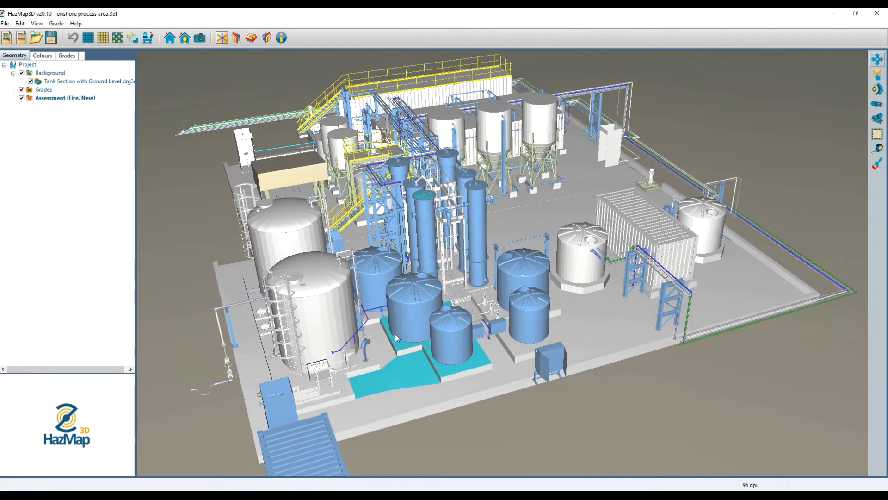
drag(393, 328, 403, 335)
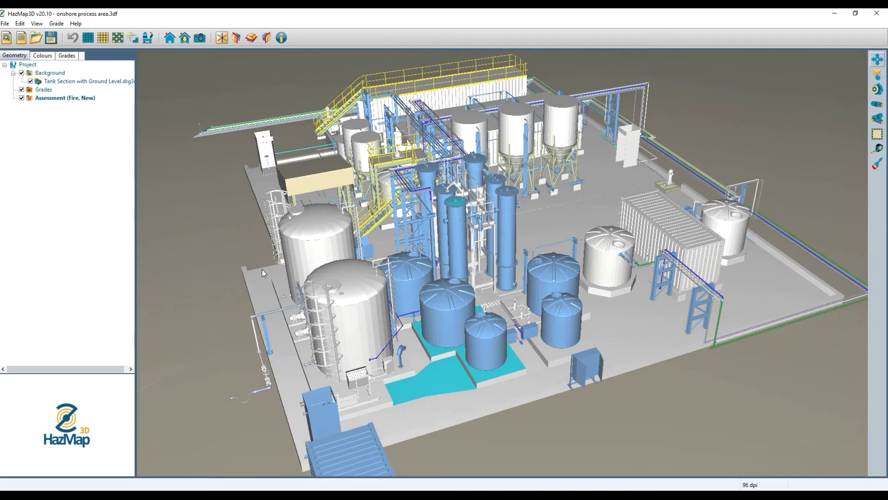
click(36, 23)
mouse_move(20, 24)
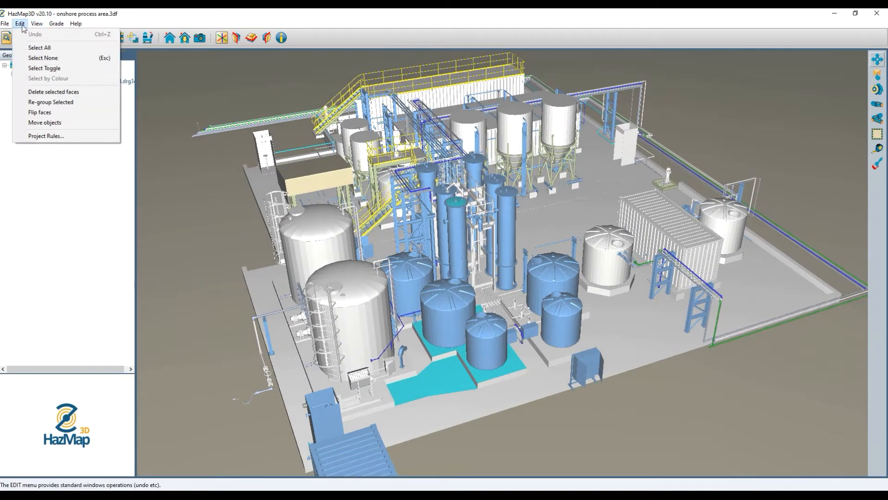
click(32, 58)
Step: Name the fire assessment Baseline and draw its volume as a box about 14.6 by 27 m across the slab's opposite corners
drag(454, 362, 468, 370)
click(47, 98)
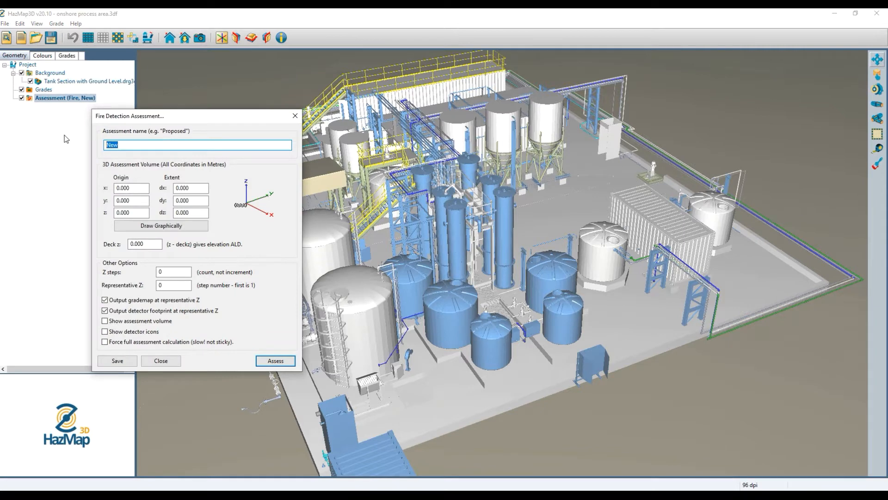
text(Baseline)
click(192, 226)
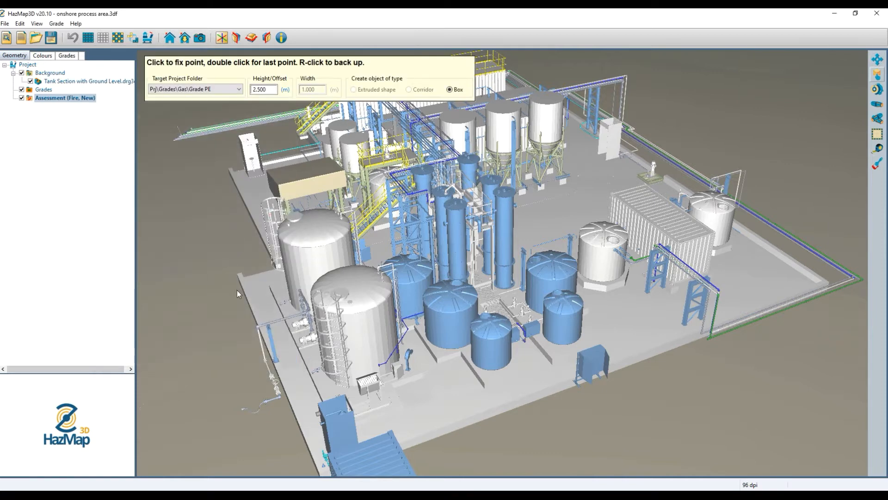
click(247, 277)
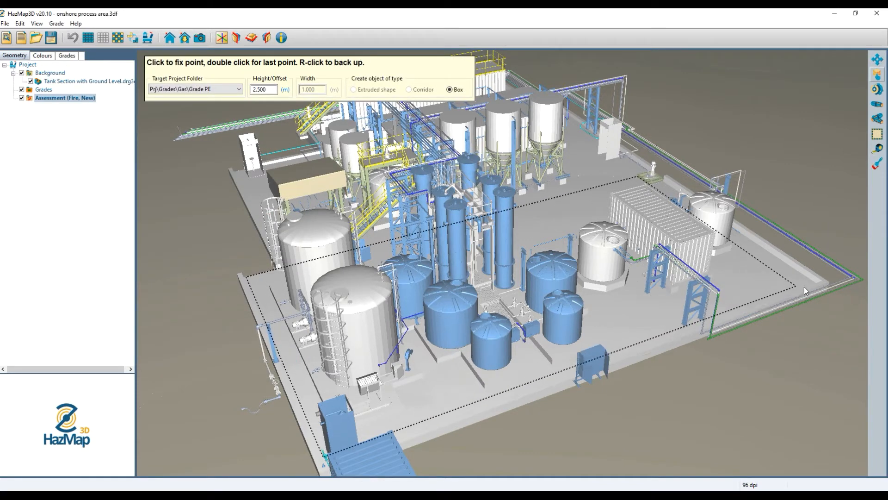
double_click(819, 289)
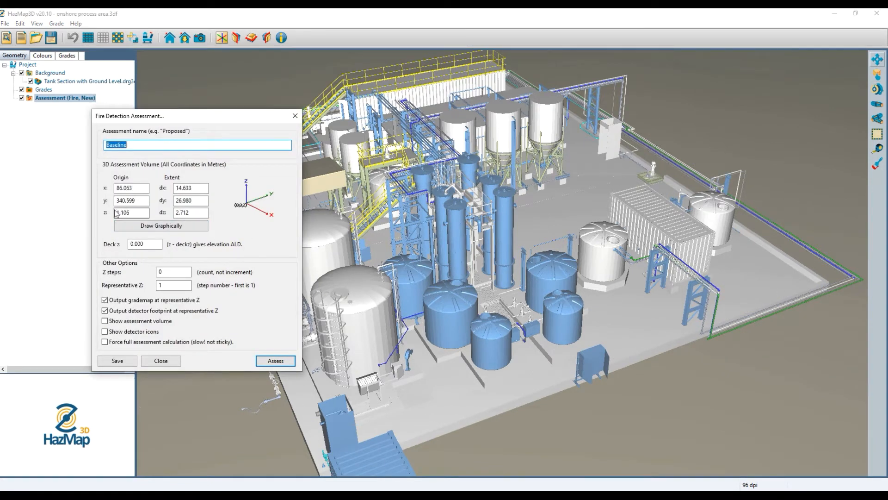
Step: Set the assessment volume's z origin to 1.564 m, its dz extent to 6 m and the deck z to 1.26 m
double_click(133, 212)
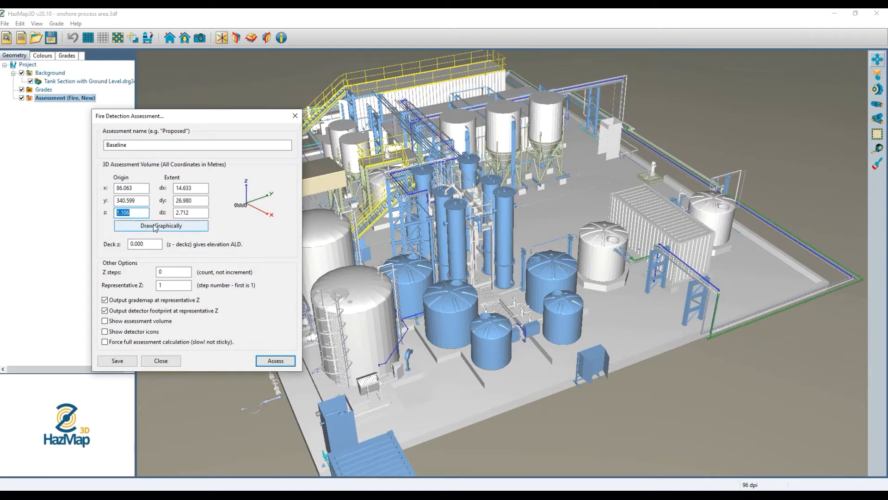
text(1.)
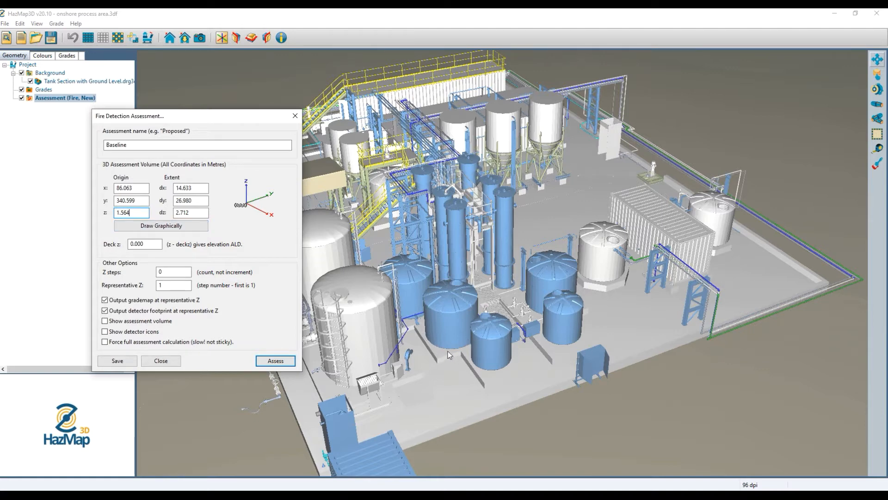
double_click(198, 212)
text(6)
double_click(132, 246)
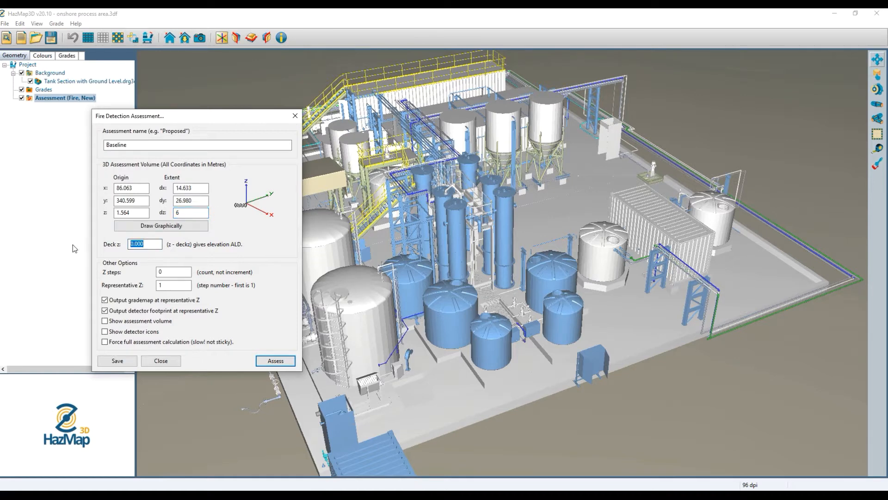
text(1.26)
Step: Set 13 Z steps with representative Z 3, enable showing the assessment volume, and save the Baseline assessment
double_click(174, 272)
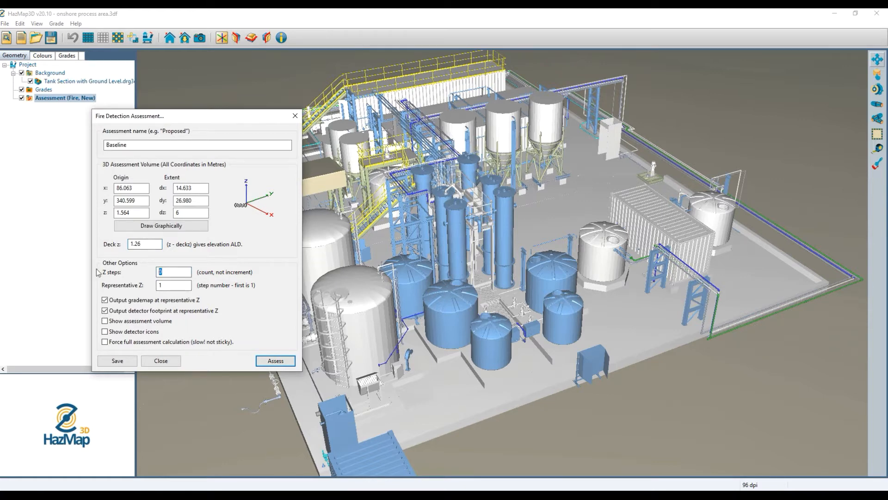
double_click(181, 212)
key(Tab)
key(Tab)
key(Tab)
key(Tab)
click(117, 361)
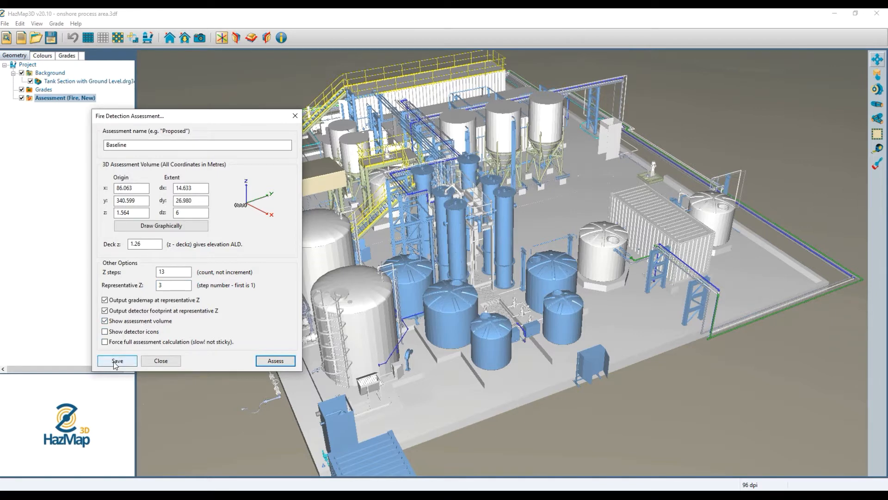
click(166, 363)
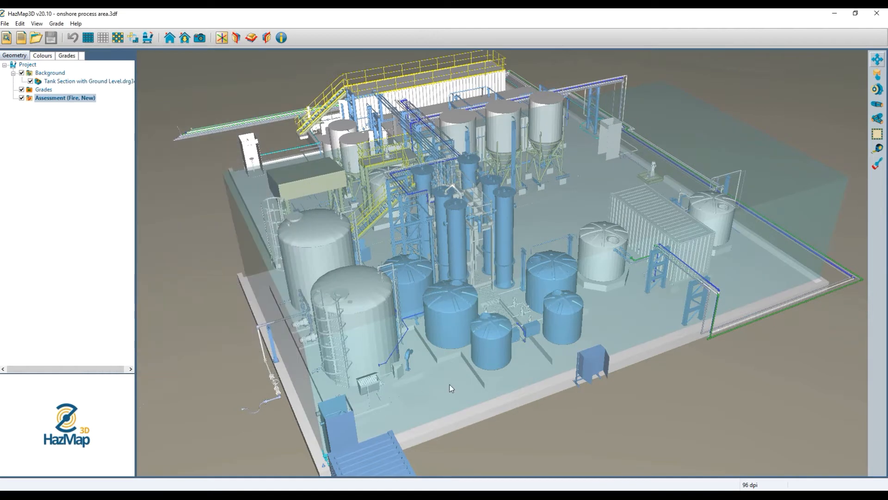
Step: Turn off the display of the Baseline assessment volume and save the assessment
drag(459, 417, 157, 165)
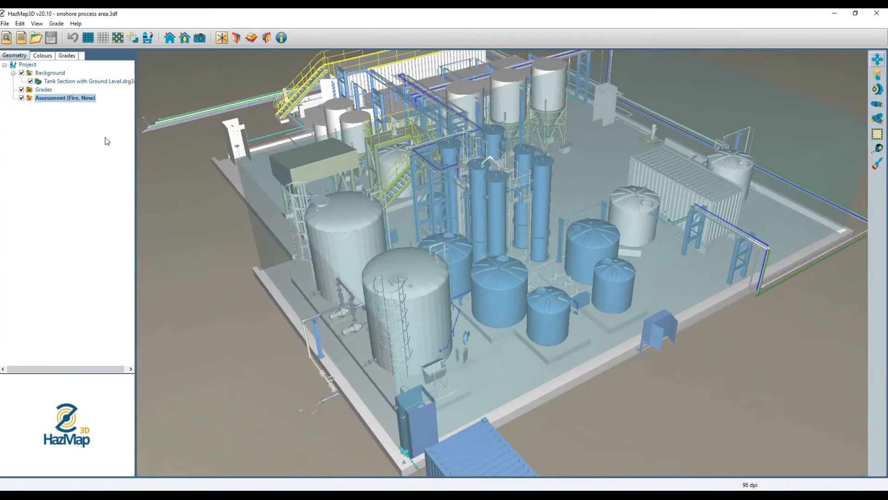
double_click(85, 100)
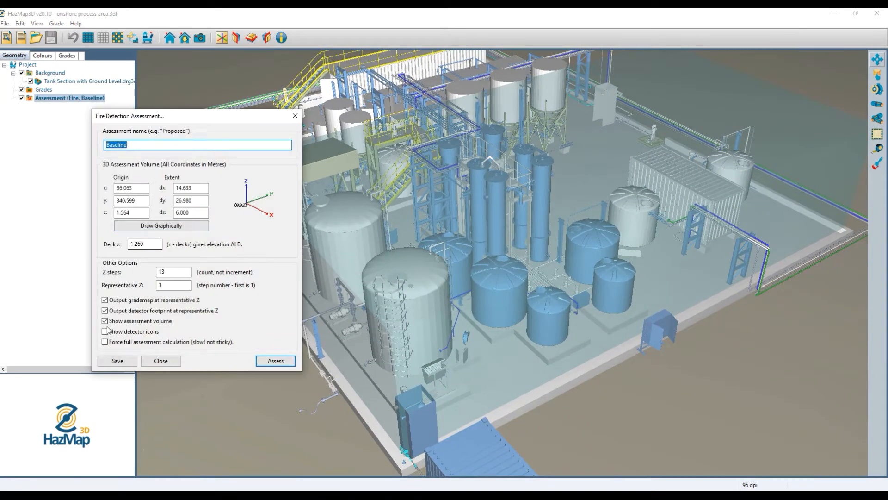
click(117, 361)
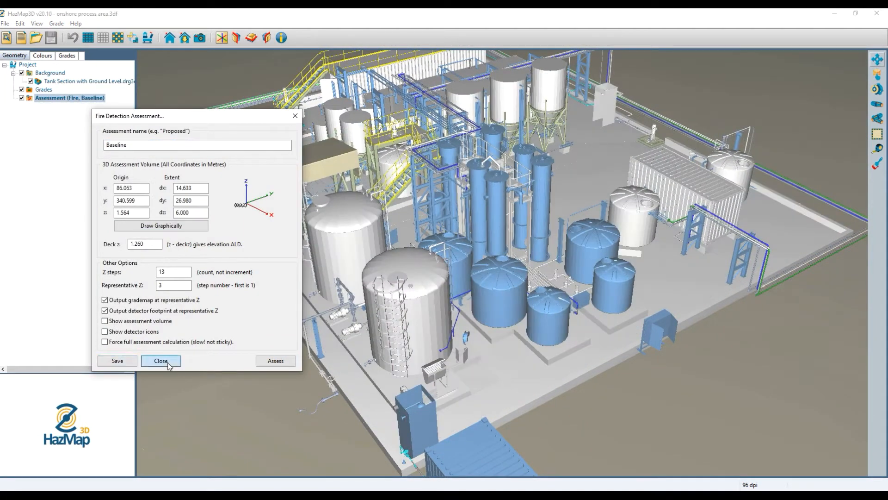
click(161, 360)
Step: Grade the large white tank nearest the blue container as fire grade C
drag(383, 316, 447, 309)
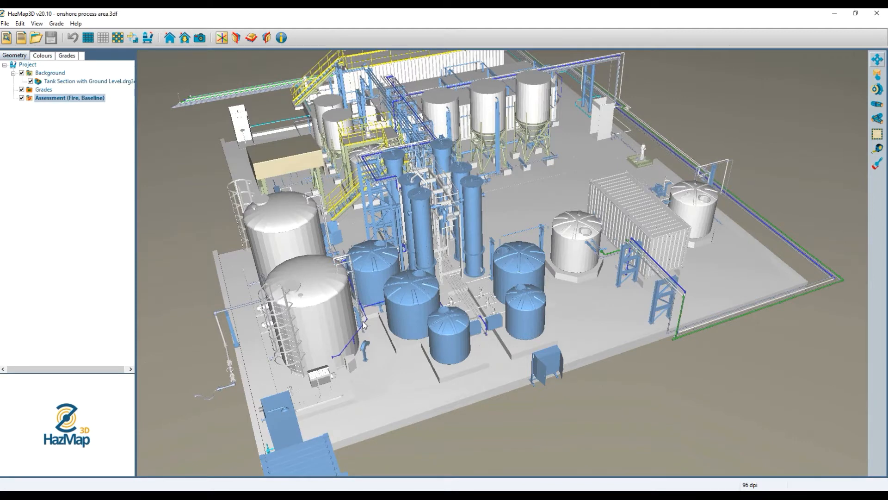
click(334, 311)
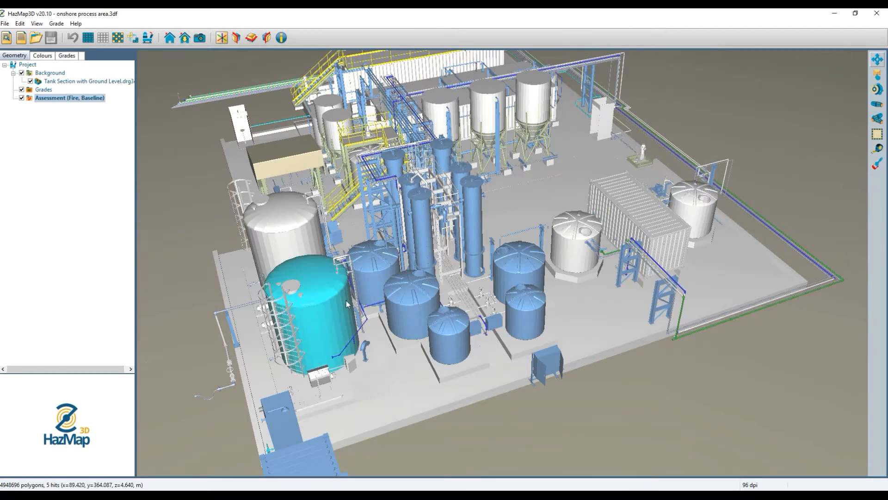
click(56, 23)
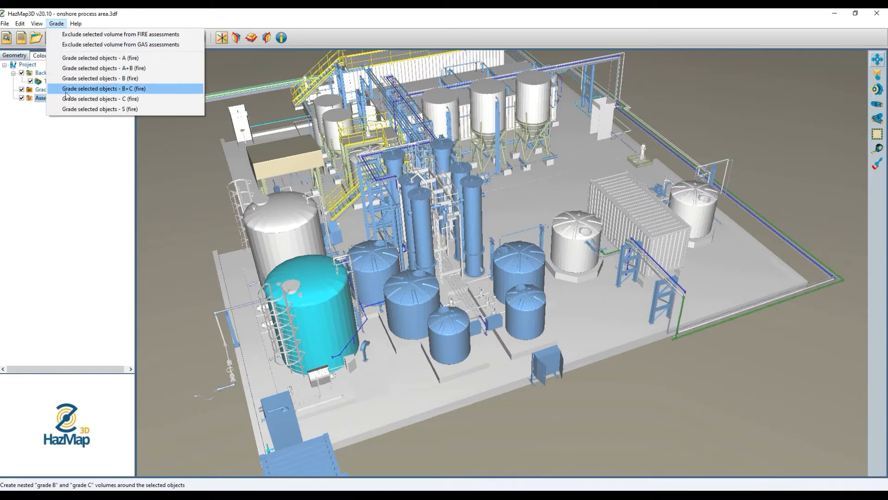
click(92, 98)
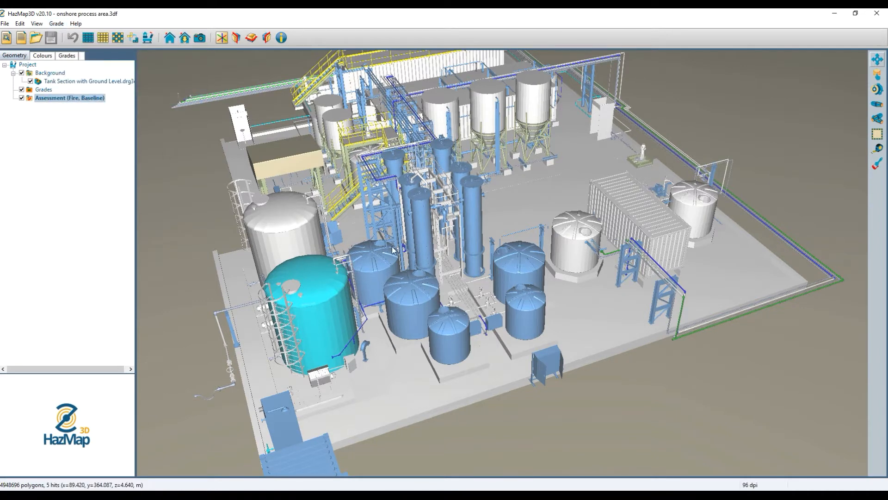
Step: Grade the small blue tank behind the blue cabinet as fire grade C
drag(371, 287, 452, 286)
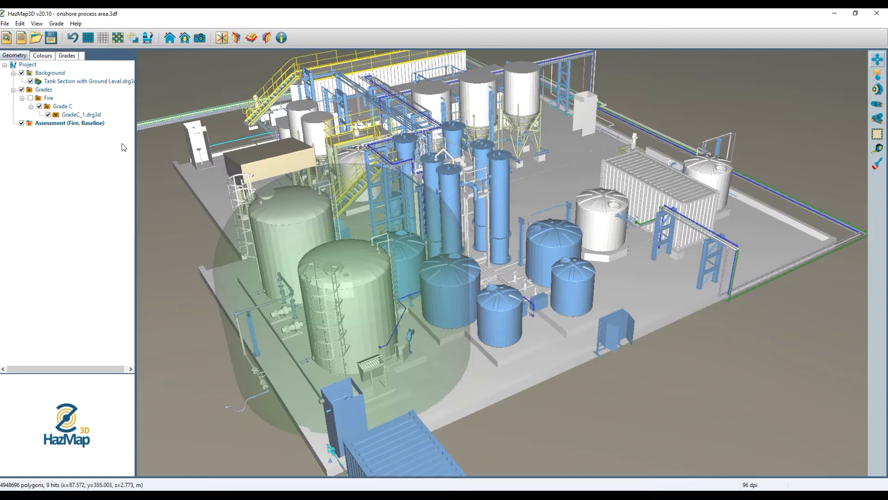
click(57, 24)
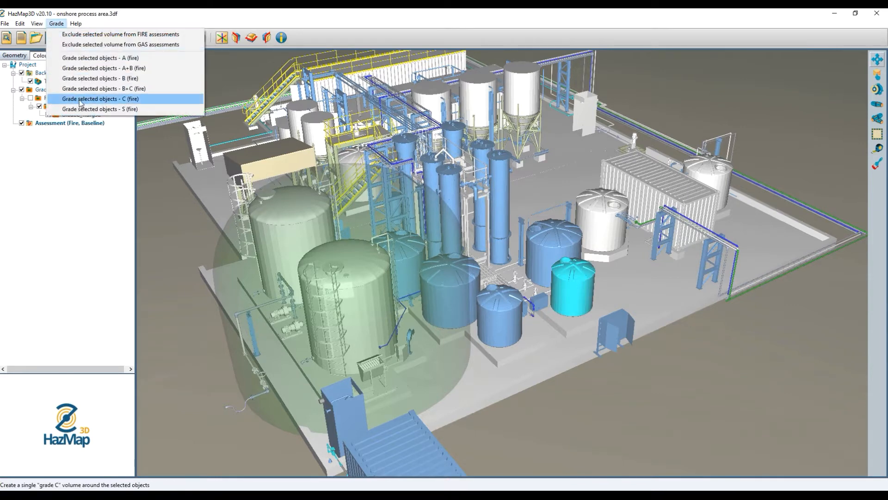
click(82, 101)
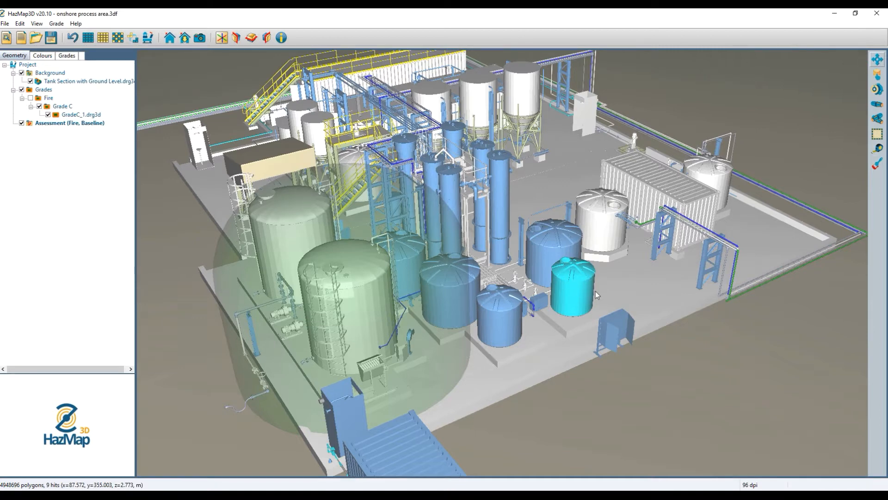
click(580, 296)
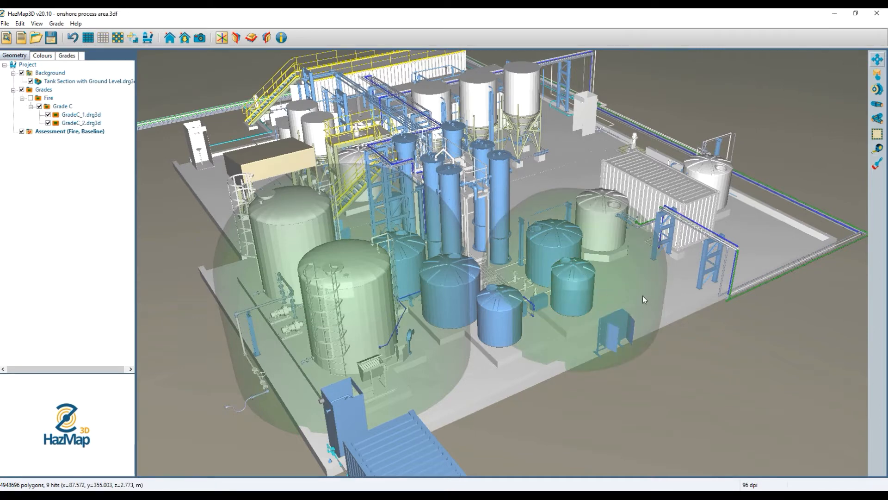
Step: Undo the two added fire grade C volumes around the white and blue tanks
click(56, 23)
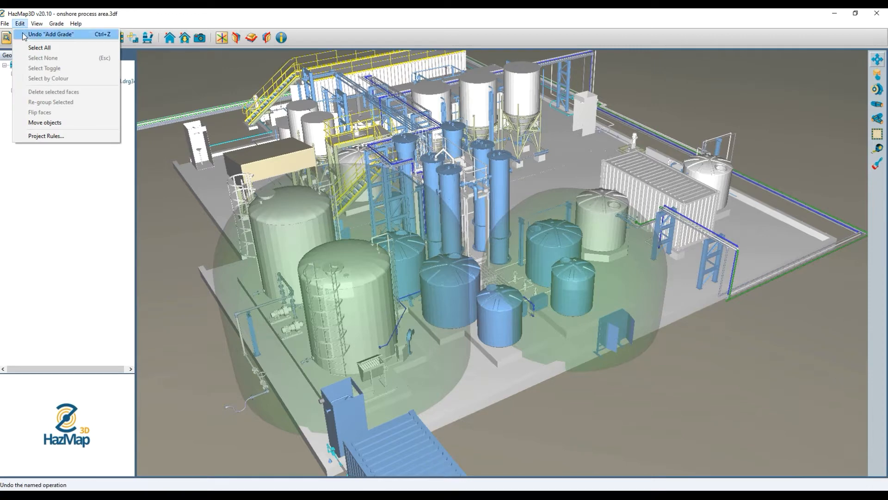
click(25, 34)
click(20, 23)
click(26, 34)
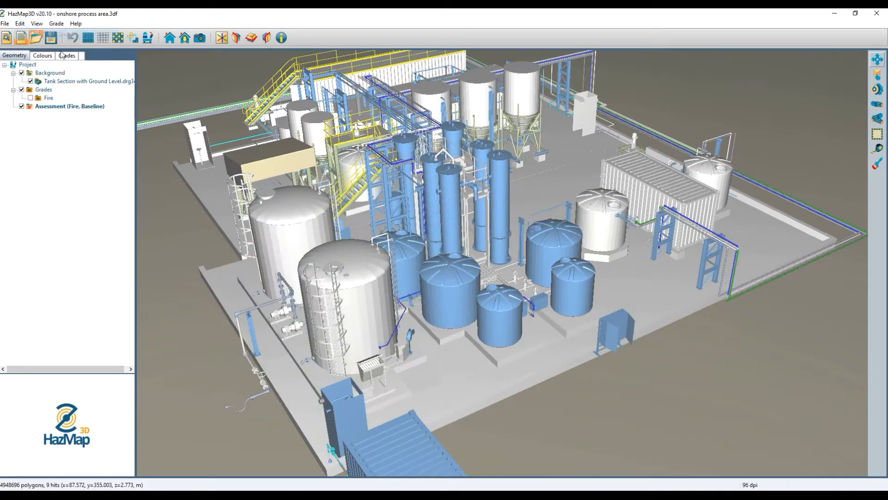
Step: Set the fire grade inner distances to 2 m for grade C and 1.5 m for grade B in the project rules
click(69, 56)
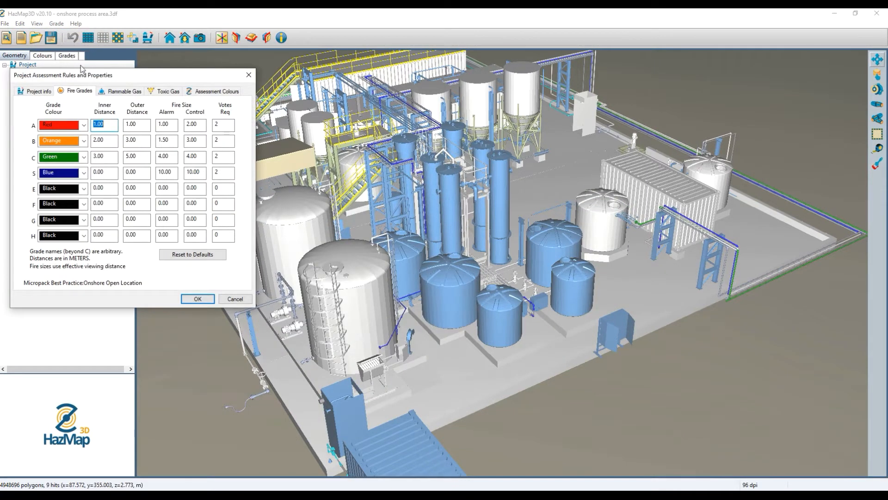
drag(110, 157, 56, 151)
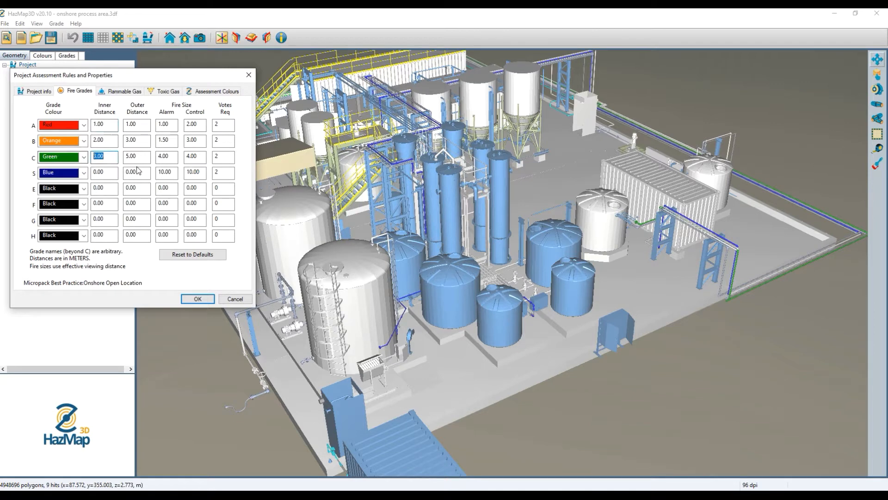
text(2)
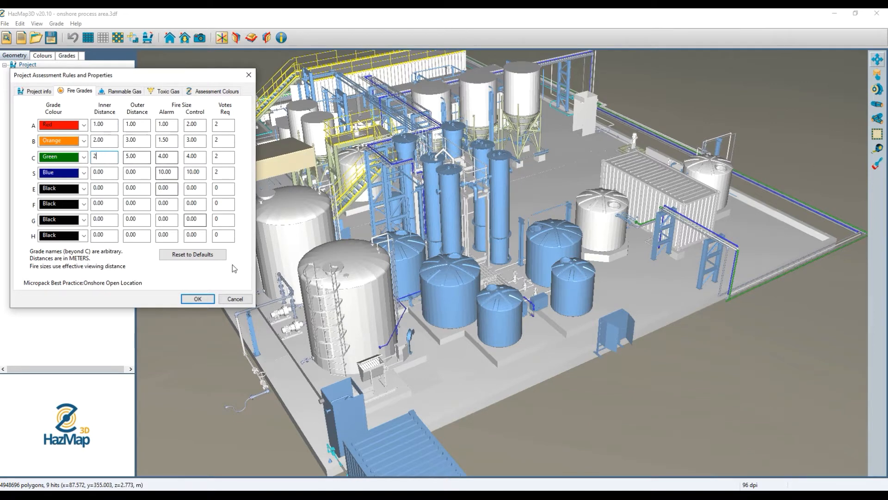
click(100, 140)
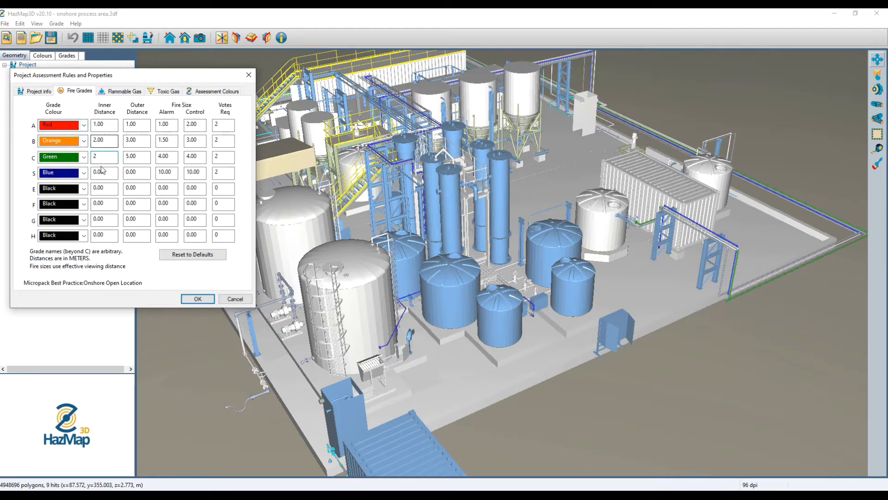
double_click(100, 139)
text(1.5)
click(198, 299)
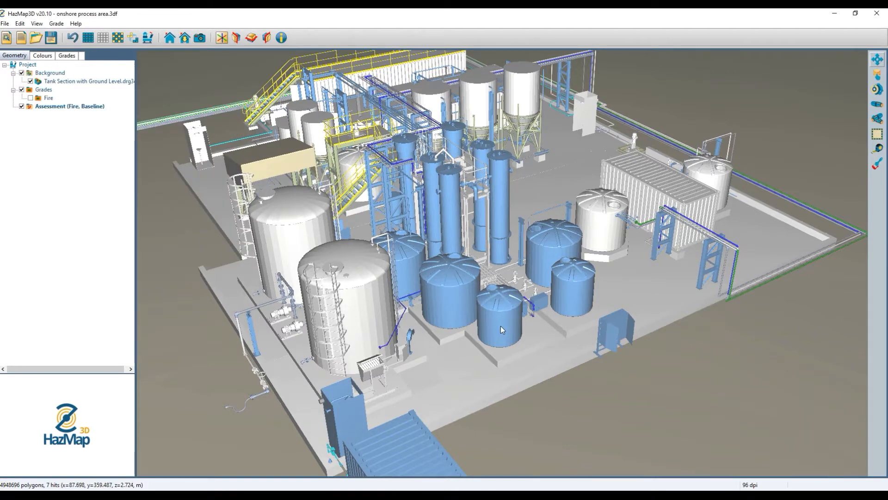
click(504, 328)
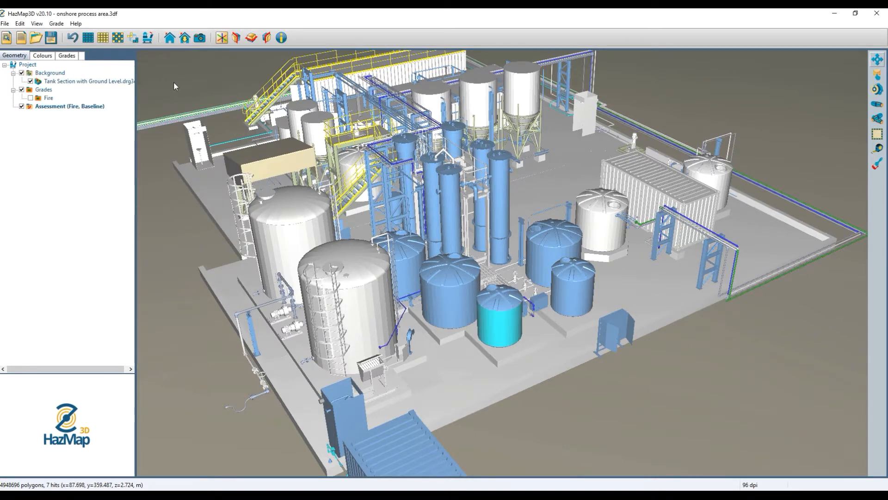
click(20, 23)
click(29, 57)
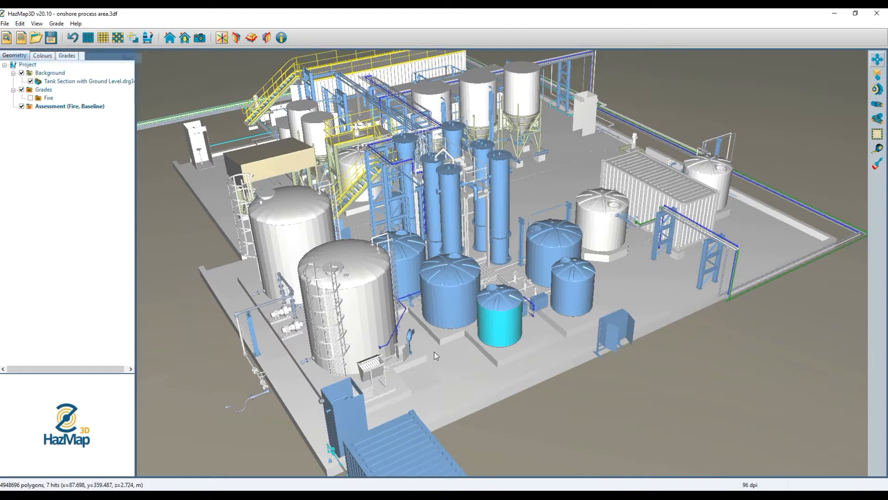
Step: Grade the two small blue tanks at the front edge of the plant individually as fire grade C
click(498, 333)
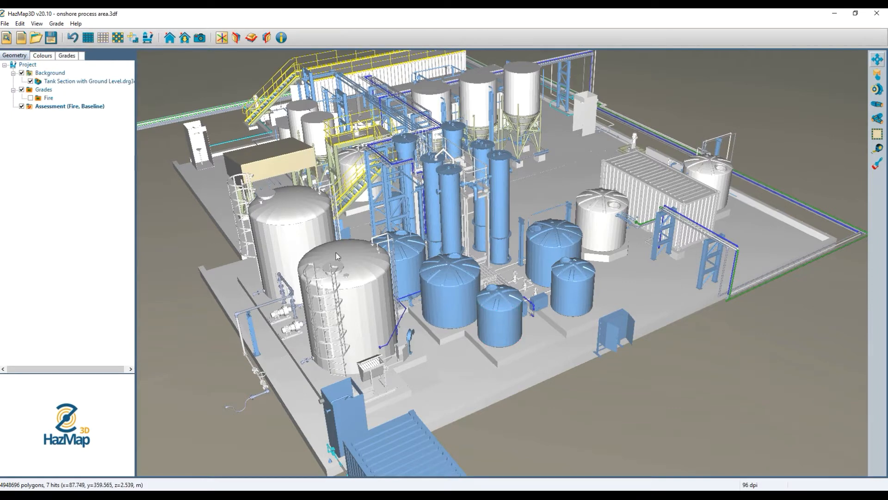
click(56, 23)
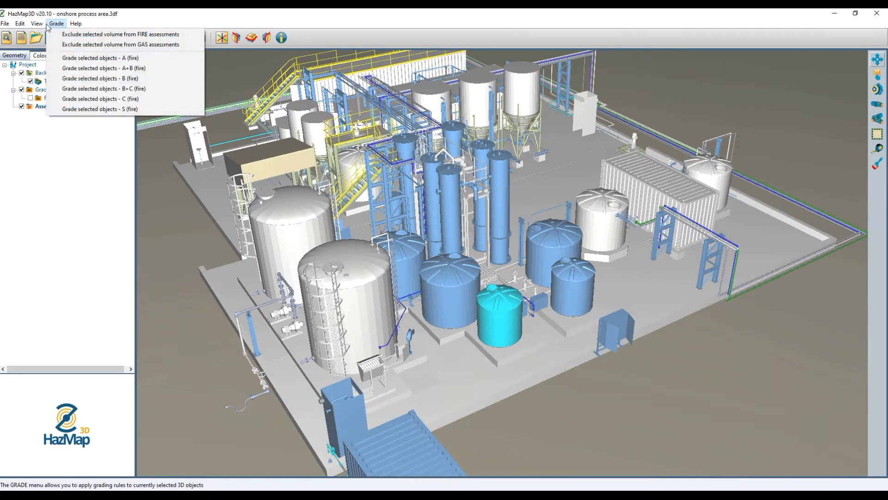
click(69, 101)
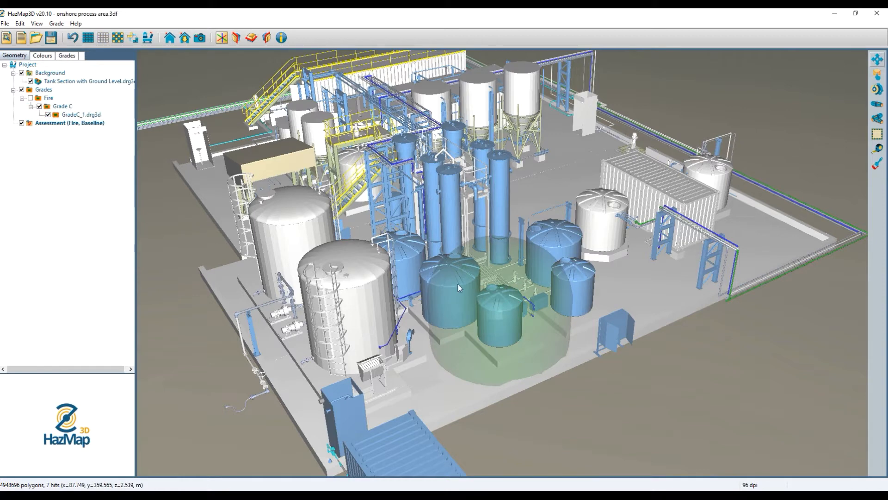
click(585, 299)
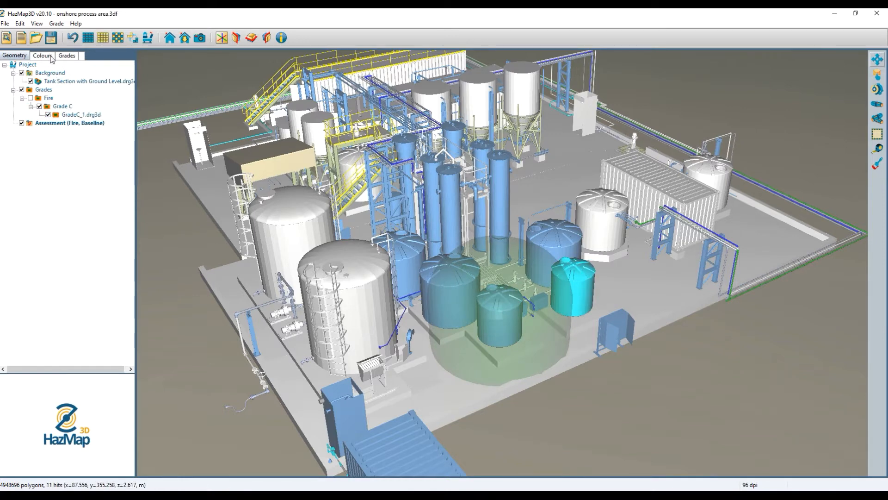
click(37, 24)
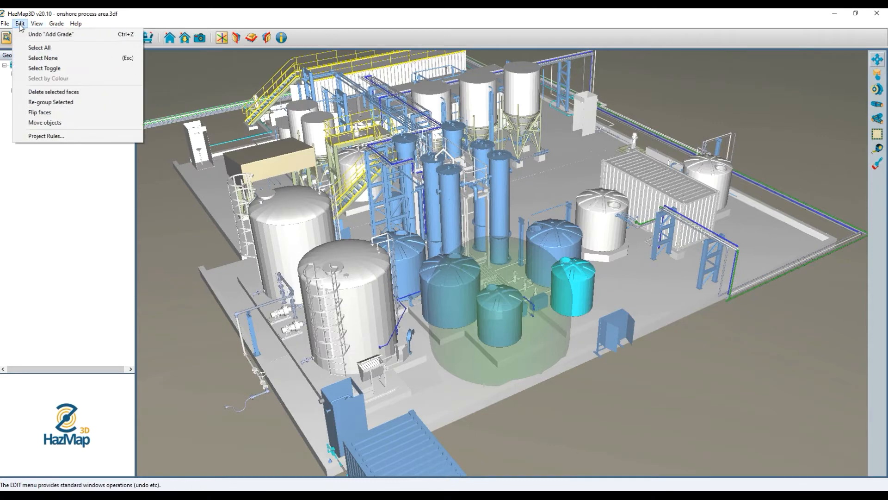
click(84, 99)
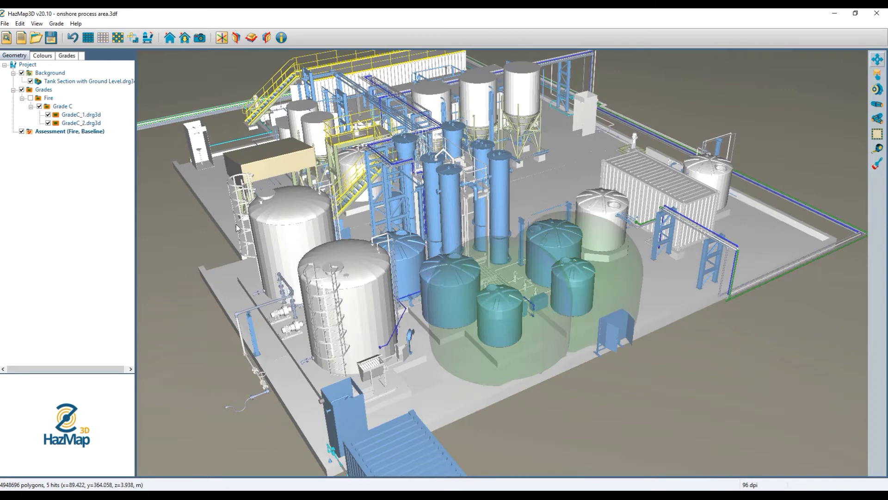
Step: Grade the two large white tanks with ladders as fire grade C, one after the other
click(57, 24)
click(76, 103)
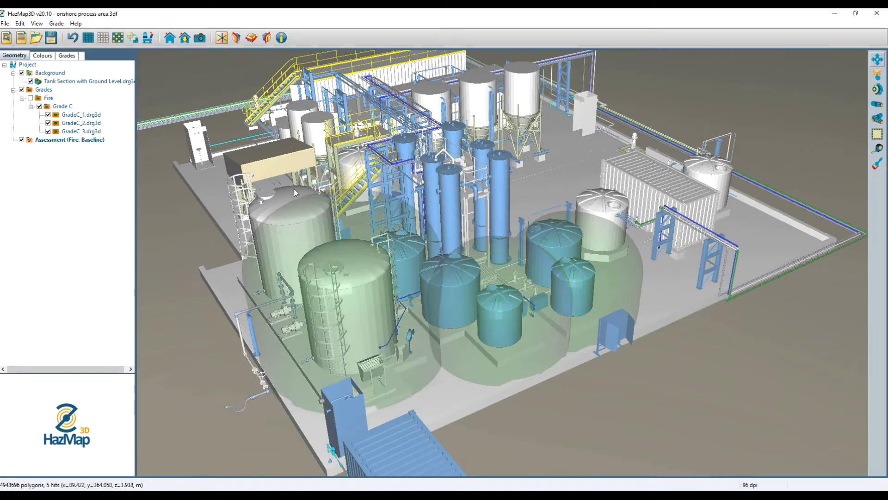
drag(332, 251, 490, 266)
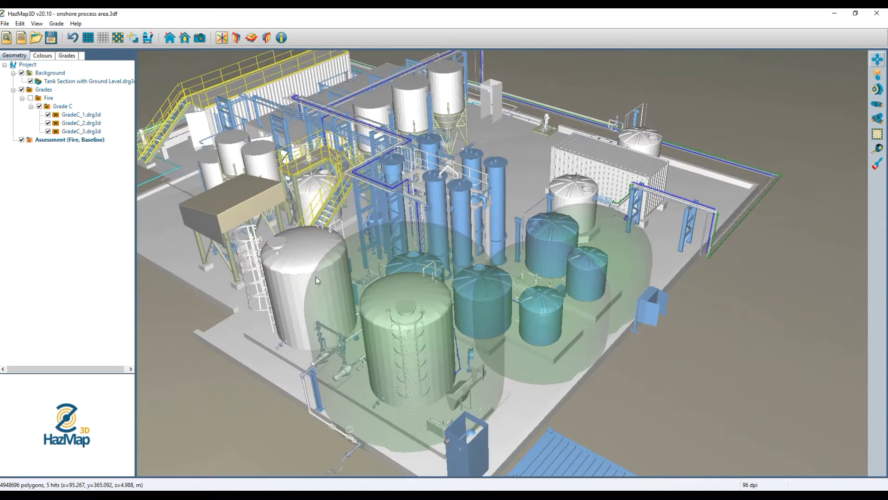
click(57, 23)
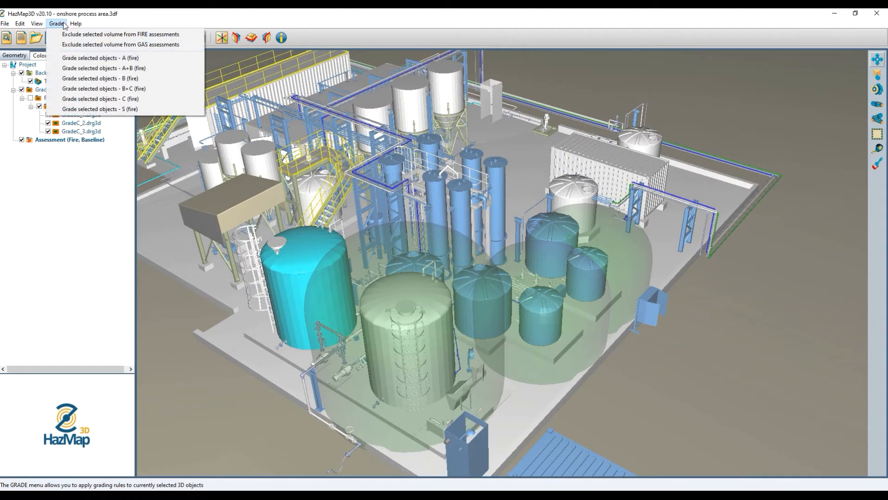
click(75, 100)
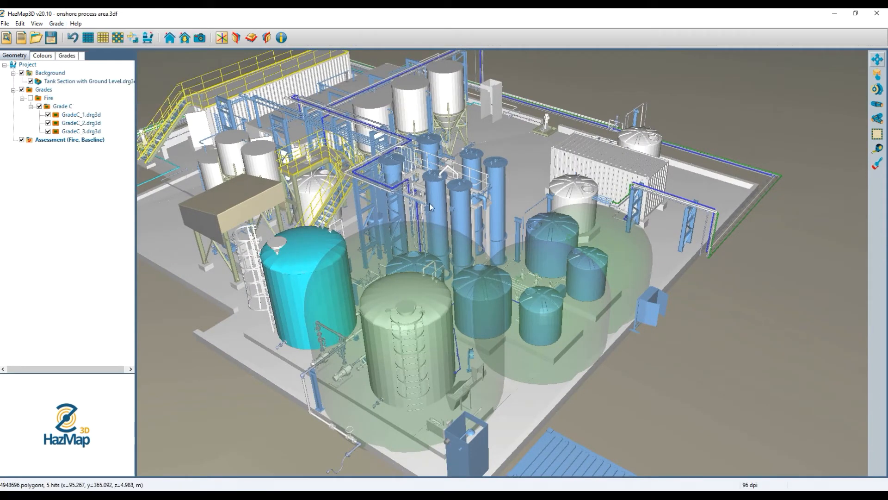
Step: Grade the two larger blue tanks standing beside the large white tanks individually as fire grade C
drag(615, 257, 372, 286)
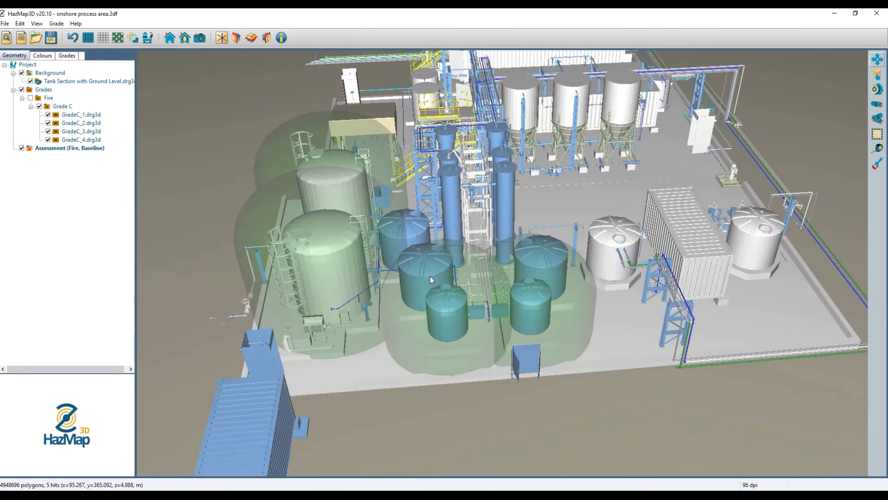
click(56, 23)
click(90, 99)
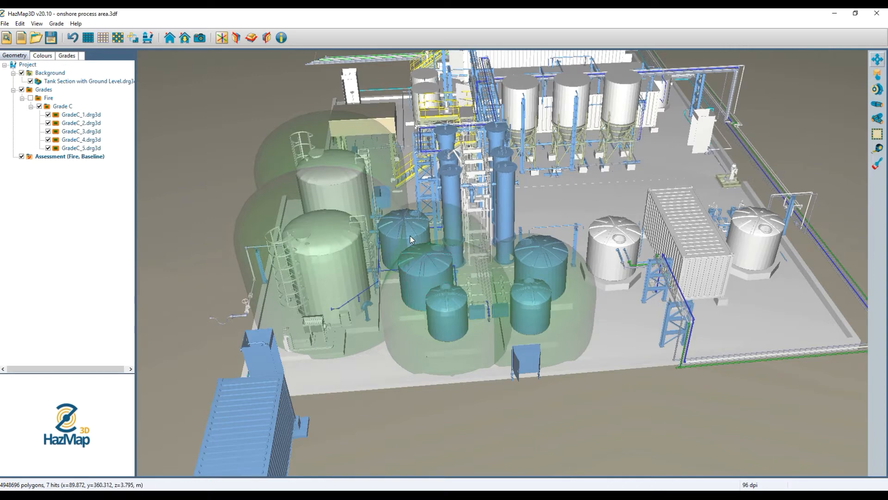
click(57, 23)
click(104, 98)
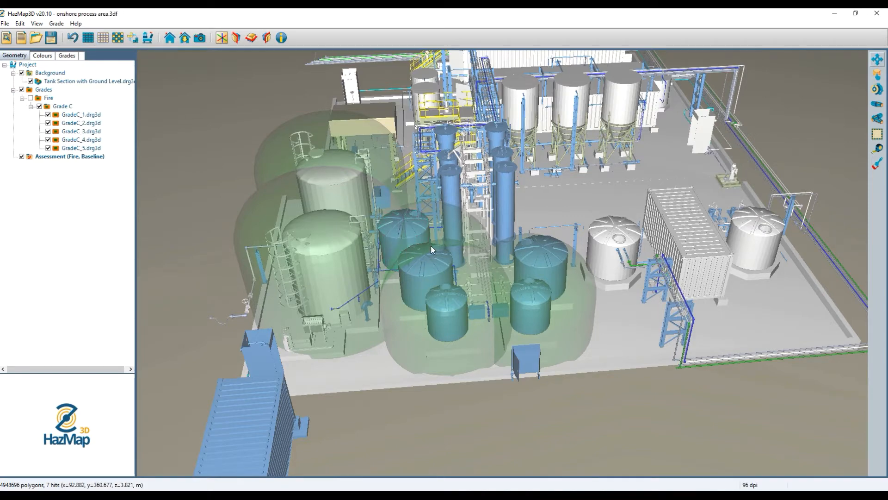
Step: Grade the remaining larger blue tank and the white tank beside the white container separately as fire grade C
drag(550, 272, 266, 259)
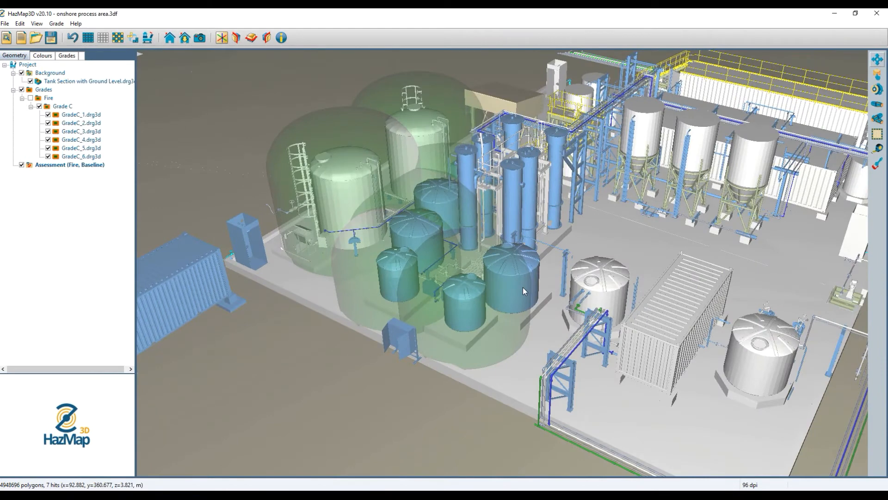
click(57, 23)
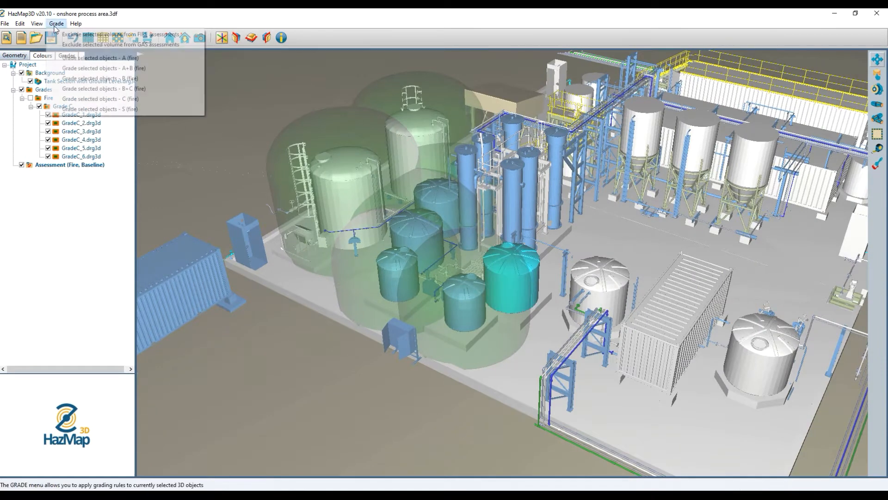
click(87, 99)
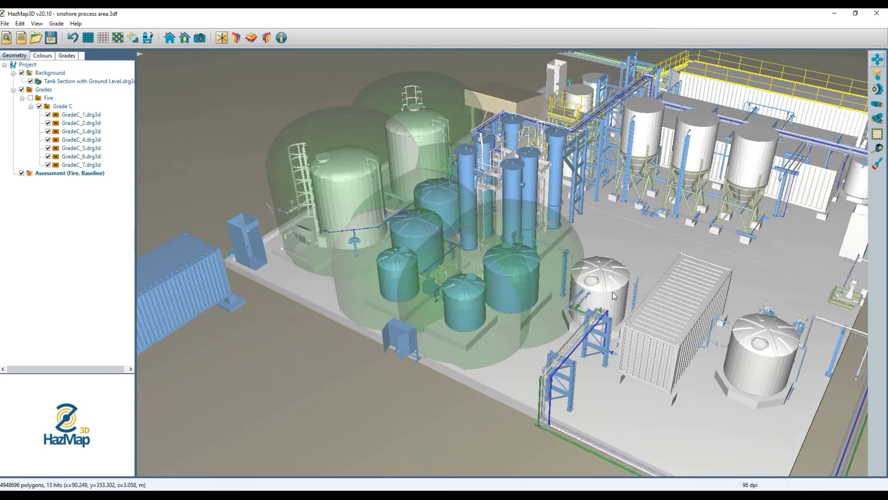
click(56, 23)
click(86, 99)
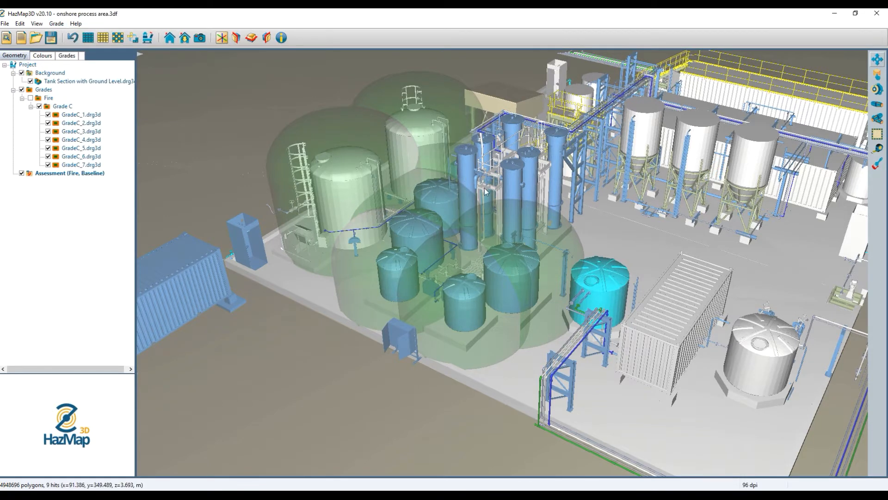
Step: Grade the six tall blue columns behind the blue tanks together as fire grade C
drag(491, 193, 558, 252)
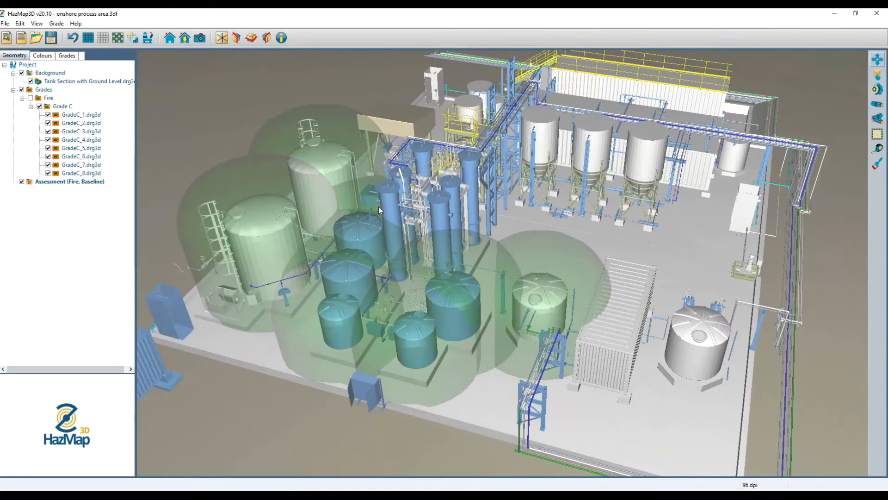
click(388, 201)
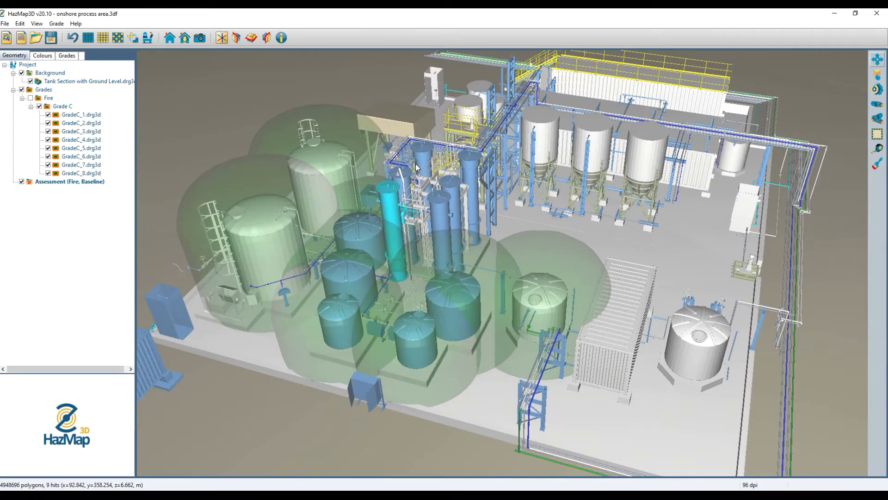
scroll(416, 167, up, 5)
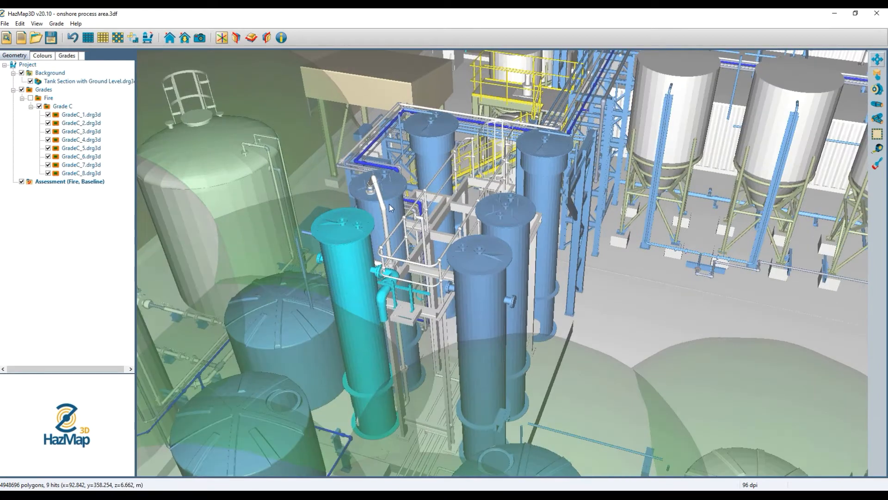
click(388, 208)
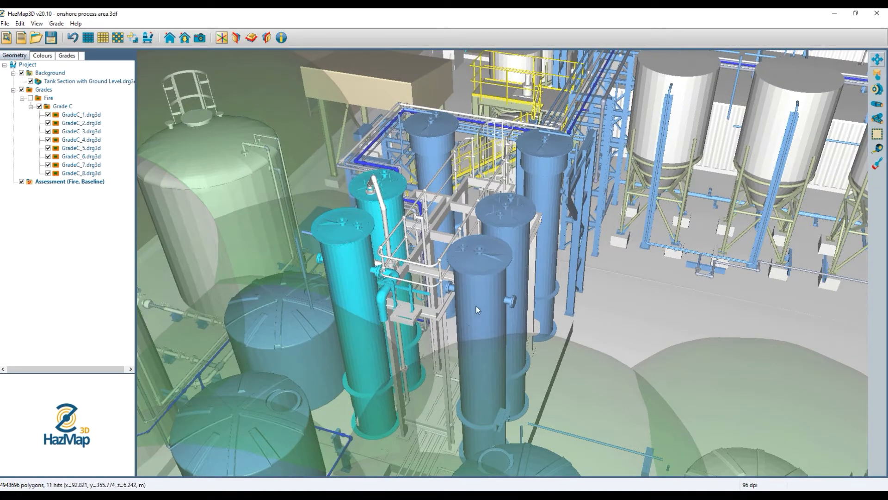
click(512, 237)
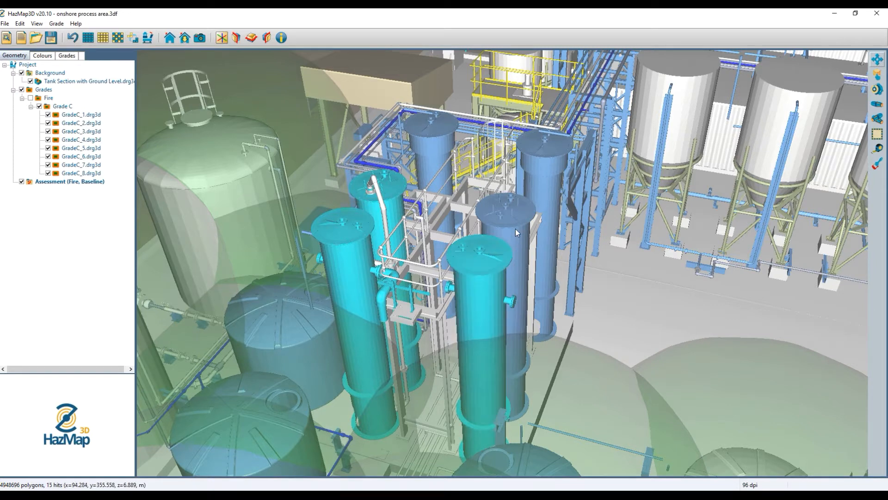
click(545, 190)
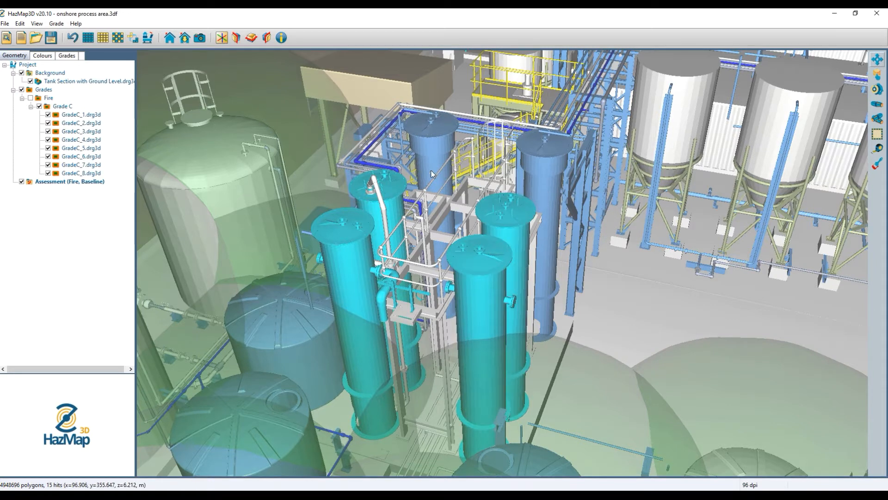
click(415, 158)
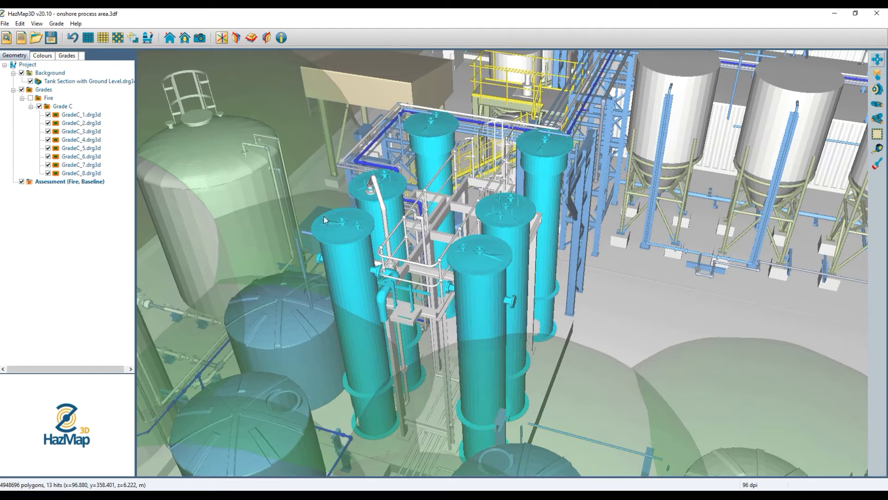
click(56, 23)
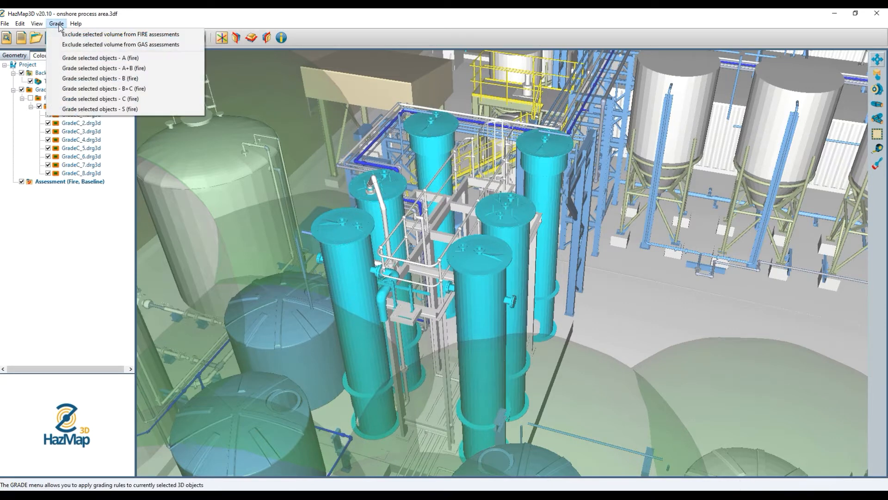
click(87, 99)
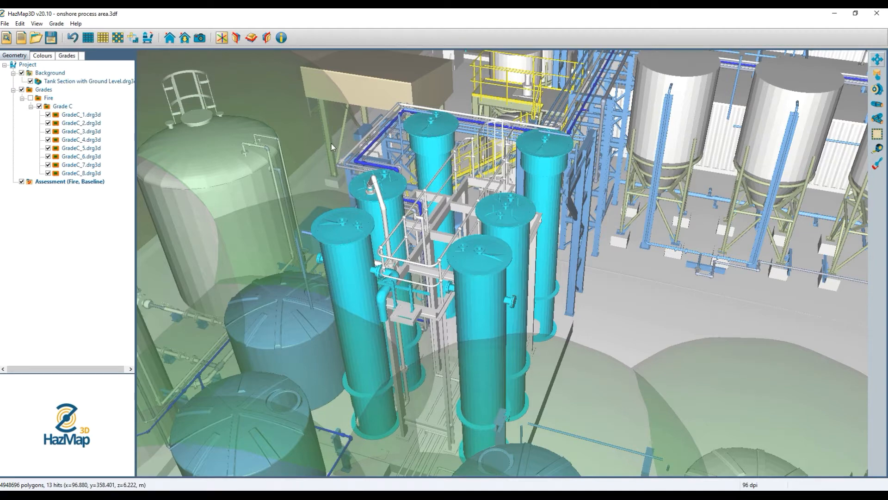
Step: Hide all grade C volumes around the tanks and columns
drag(488, 206, 504, 367)
drag(484, 322, 484, 297)
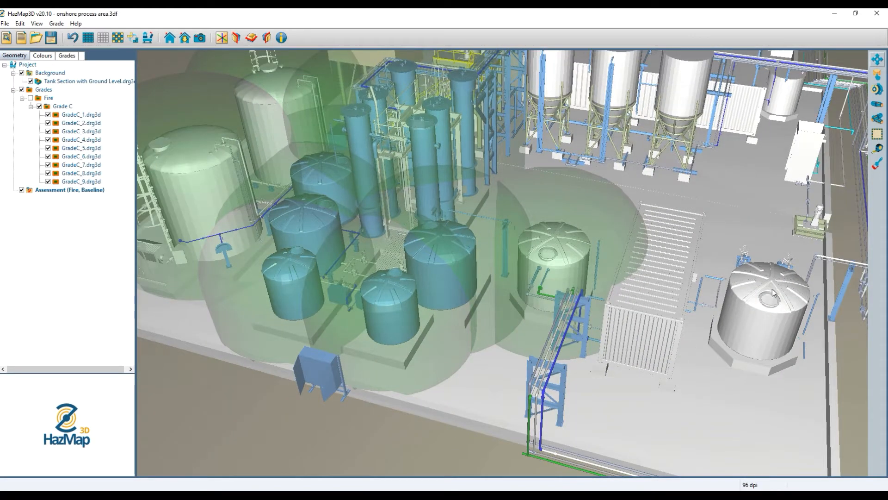
drag(794, 349, 640, 370)
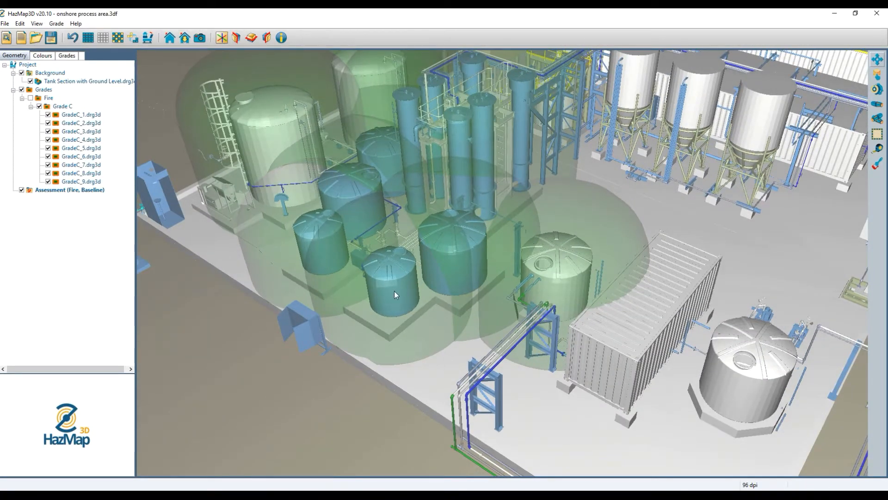
drag(390, 283, 349, 324)
drag(398, 312, 446, 291)
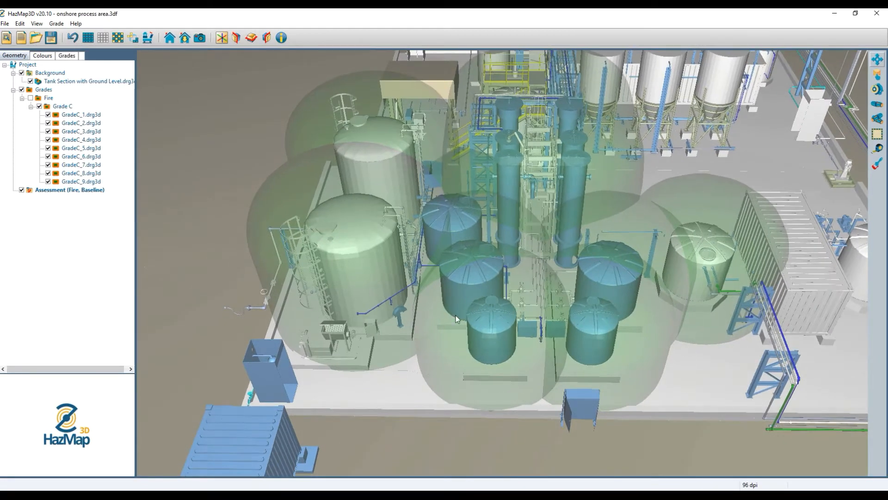
drag(592, 318, 401, 250)
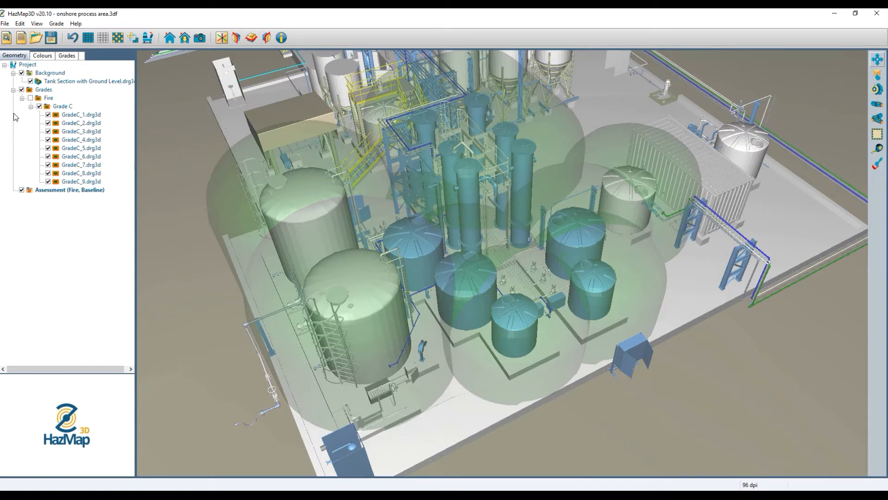
click(39, 106)
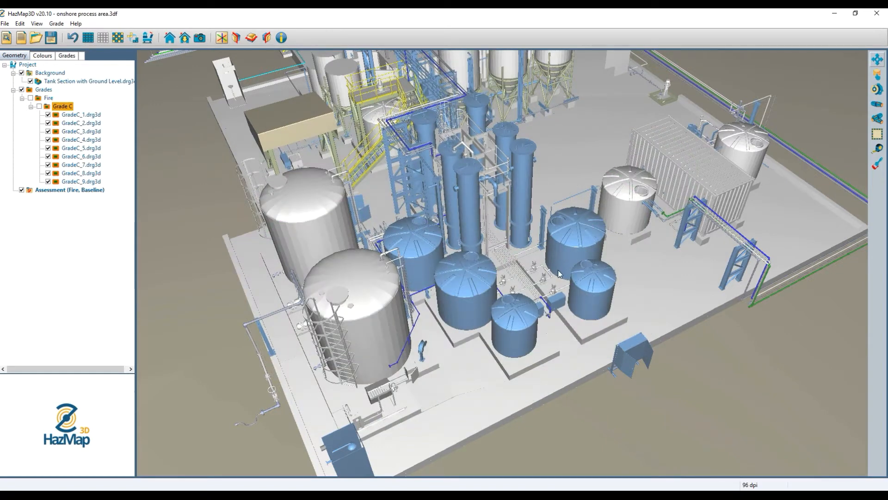
Step: Grade the pump nearest the columns, in the pump row beside the three blue tanks, as fire grade B
scroll(537, 288, up, 3)
scroll(536, 289, up, 6)
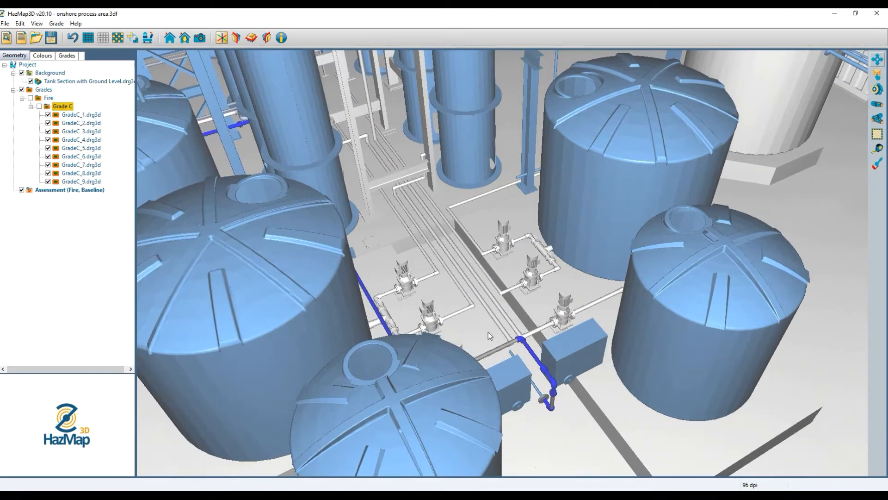
drag(493, 332, 347, 327)
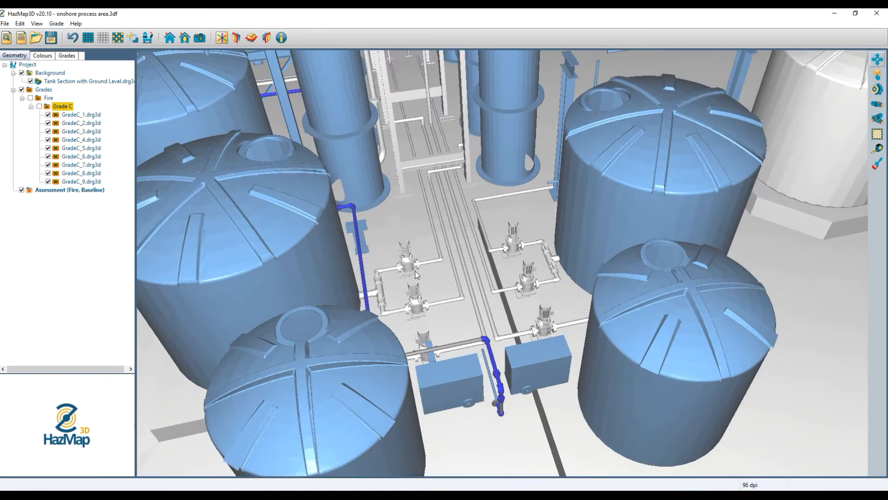
scroll(423, 270, up, 1)
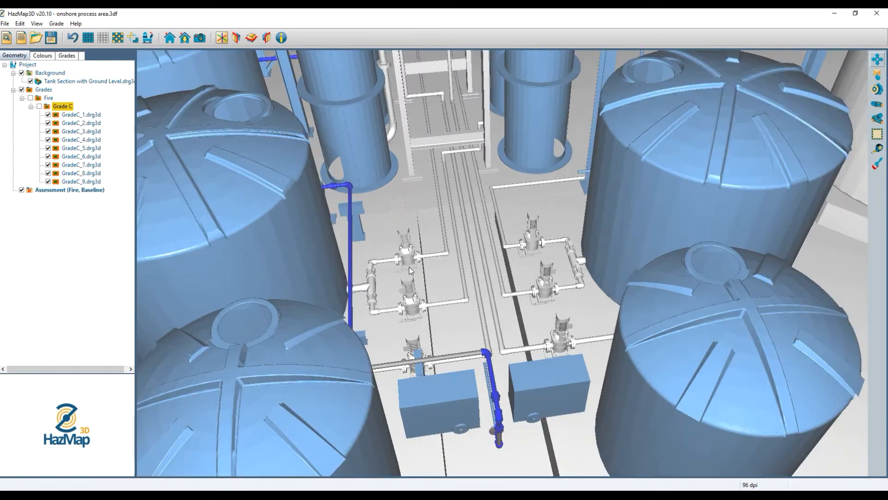
click(407, 250)
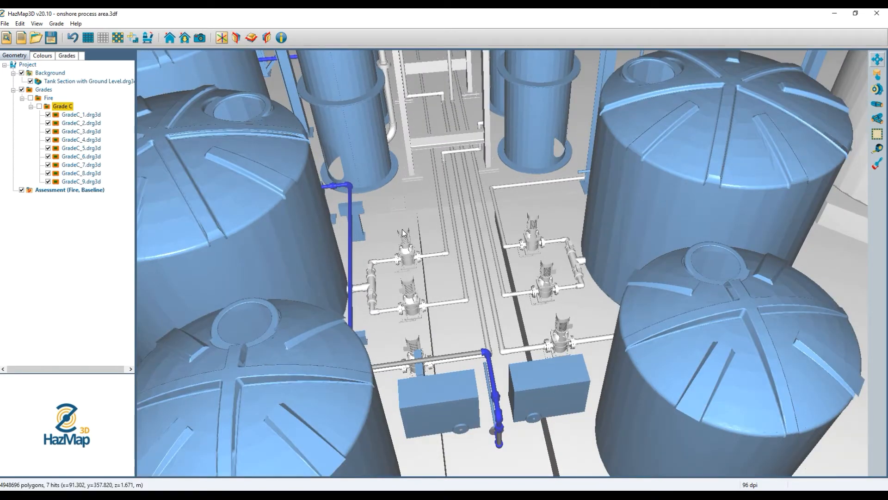
scroll(401, 233, up, 1)
click(398, 228)
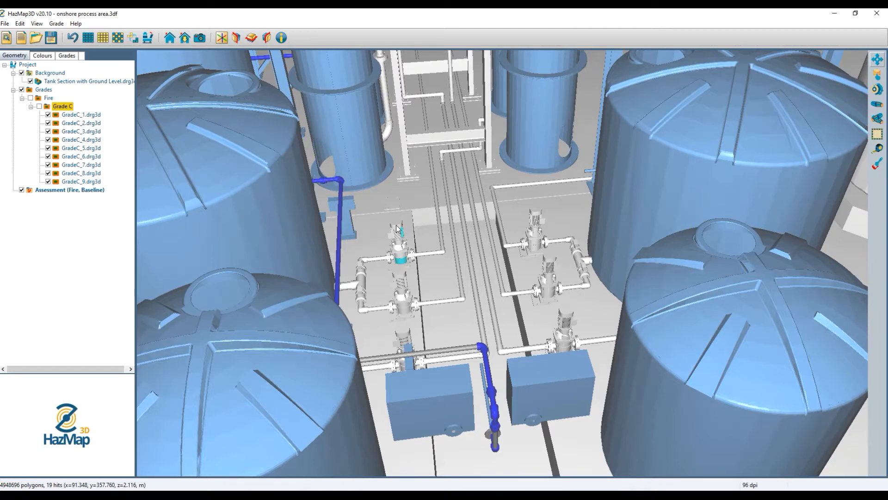
click(57, 23)
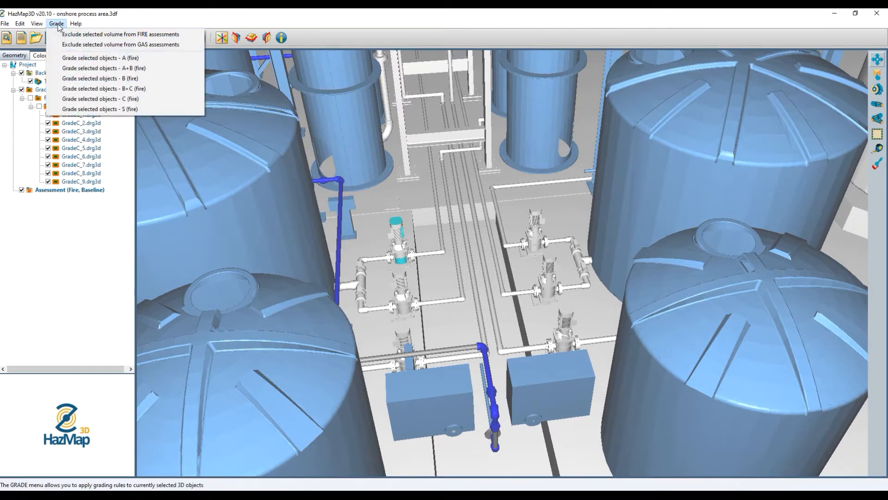
click(89, 79)
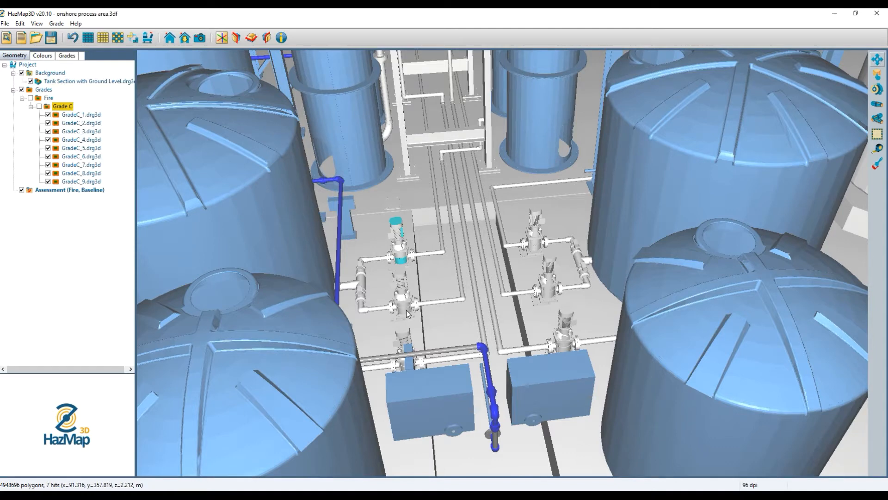
Step: Grade the other two pumps in the row beside the three blue tanks separately as fire grade B
click(402, 274)
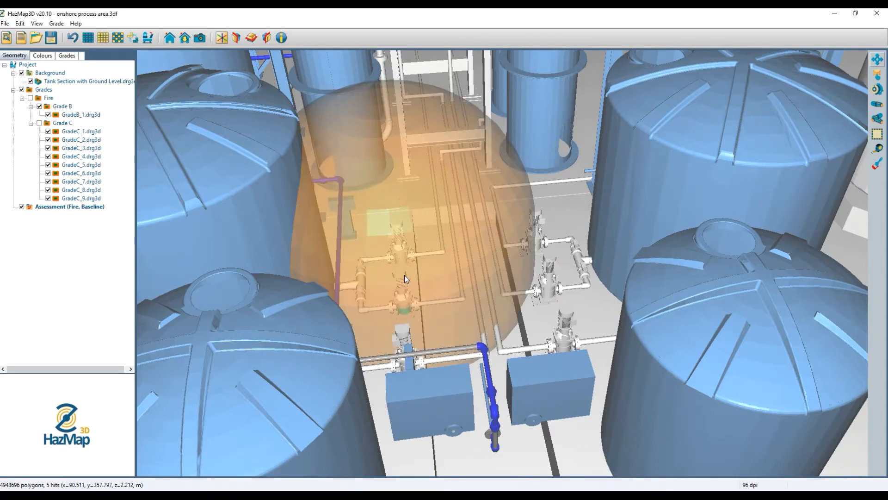
click(56, 23)
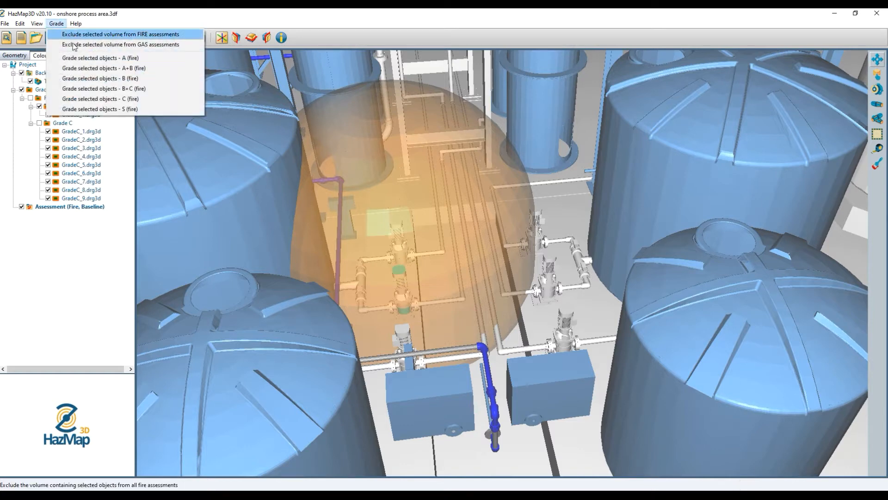
click(88, 87)
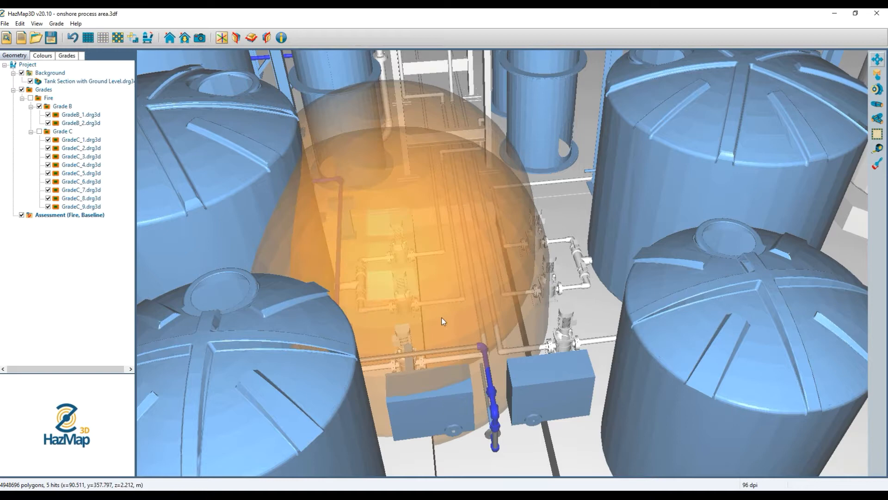
drag(430, 366, 411, 387)
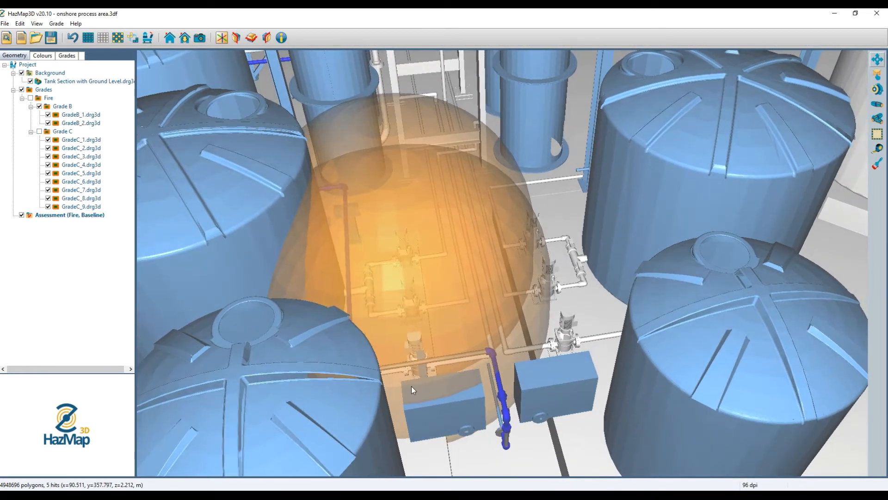
click(417, 340)
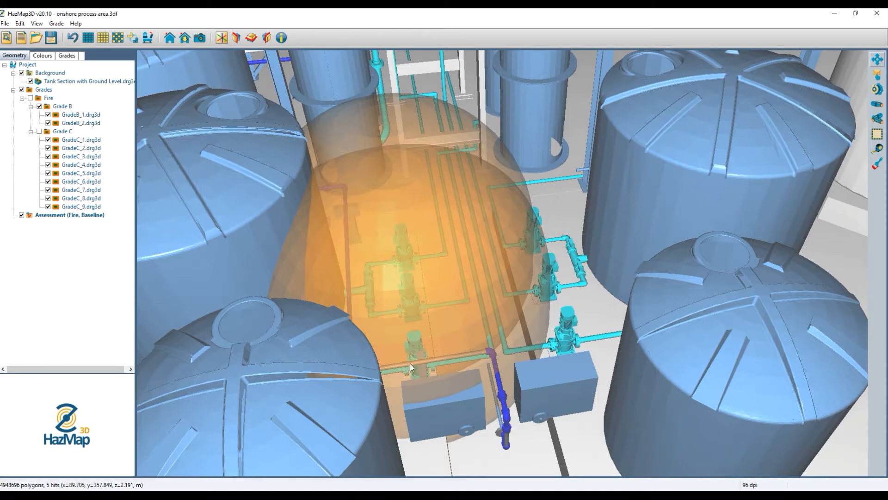
key(Escape)
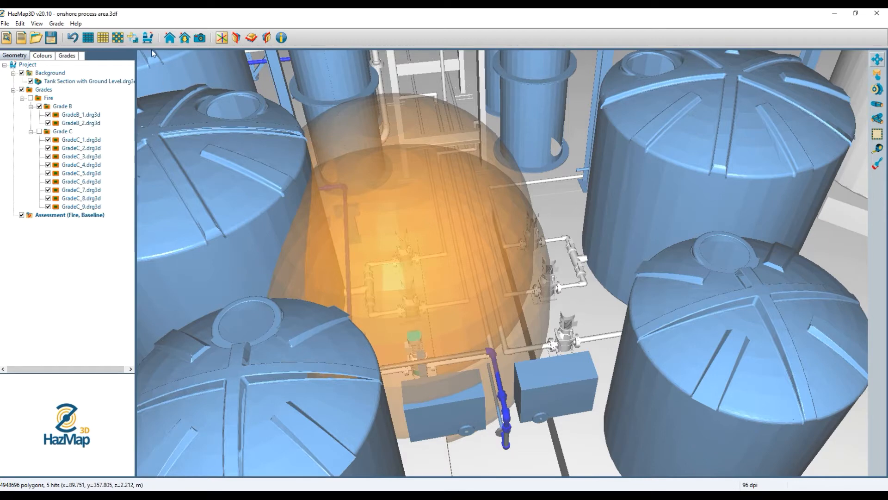
click(63, 24)
click(79, 79)
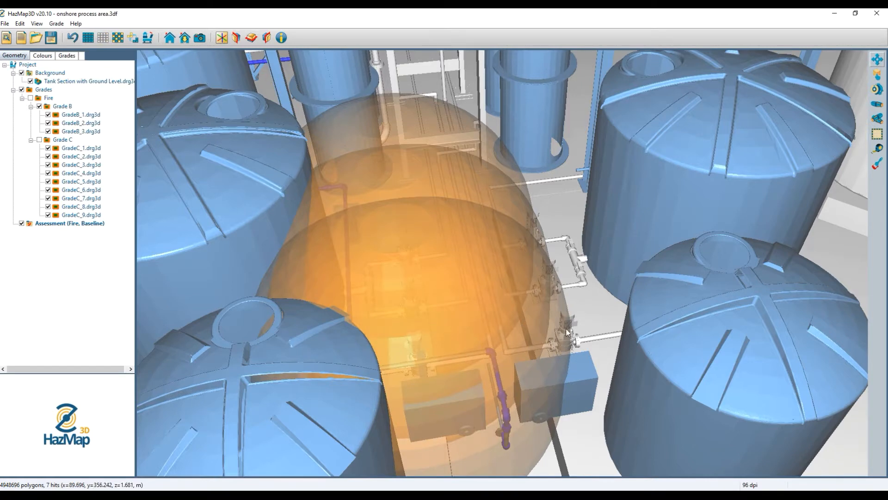
Step: Grade the front and middle pumps beside the two blue tanks separately as fire grade B, and hide all grade B volumes
click(569, 314)
click(57, 23)
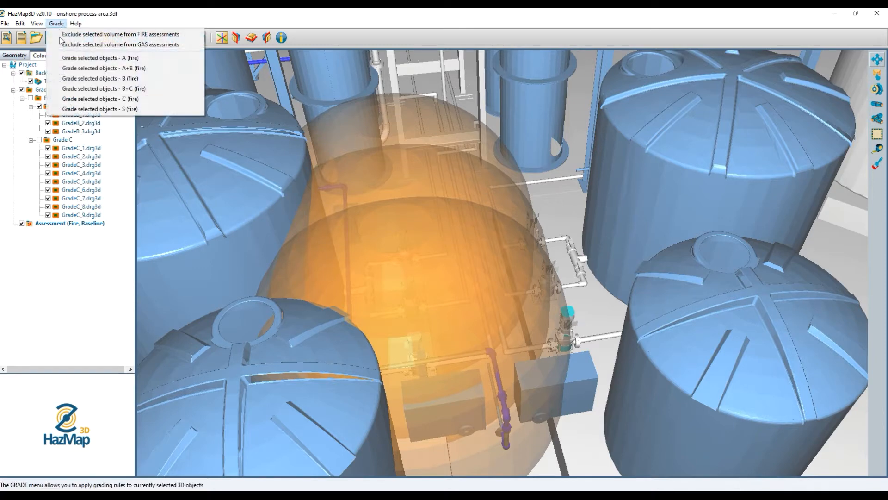
click(76, 80)
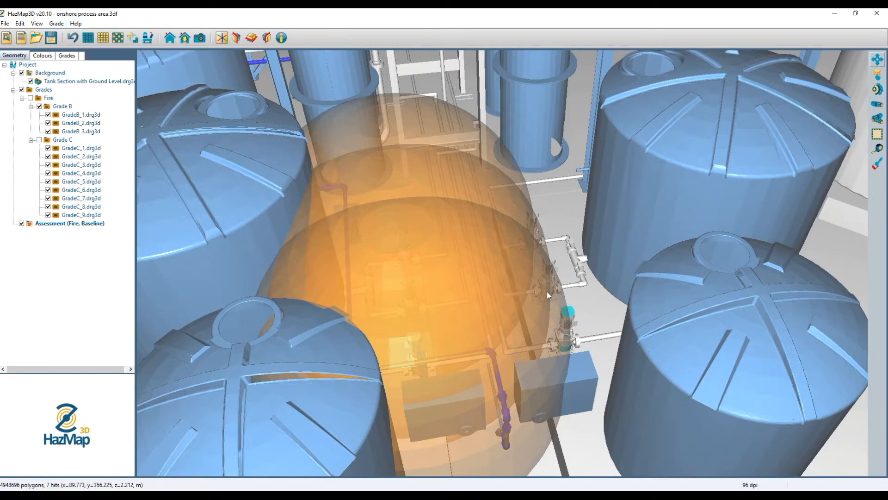
click(550, 261)
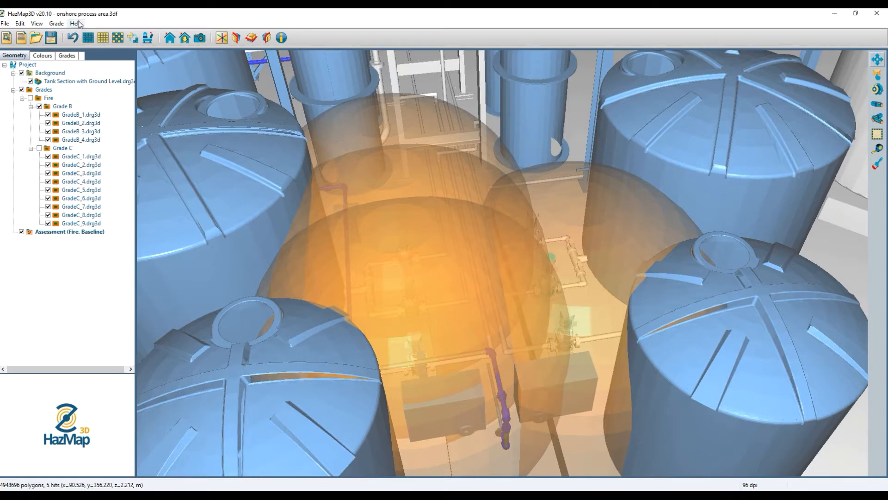
click(62, 25)
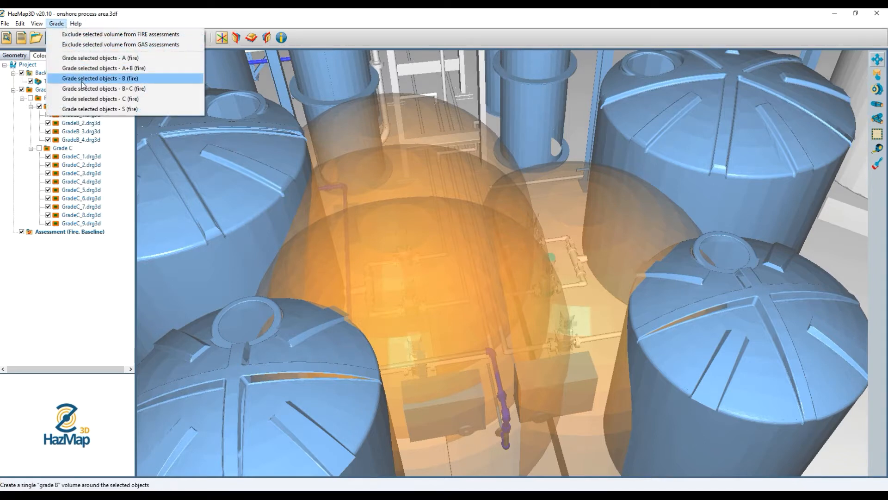
click(82, 81)
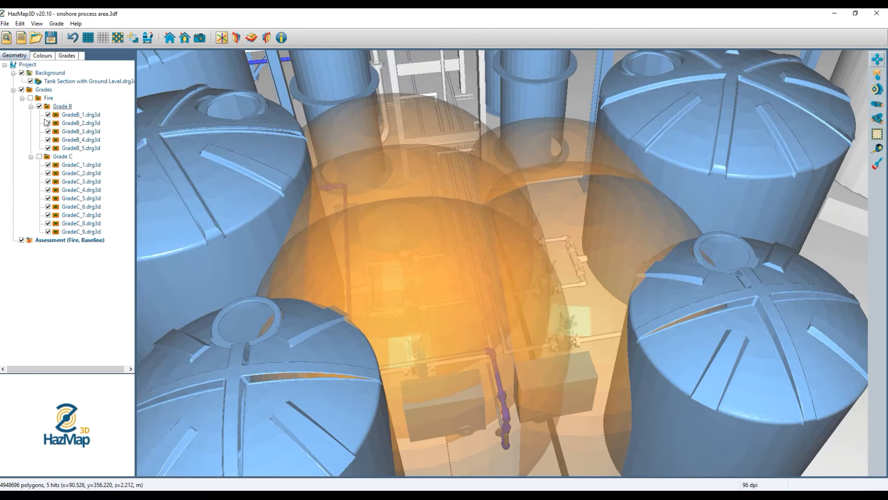
click(39, 106)
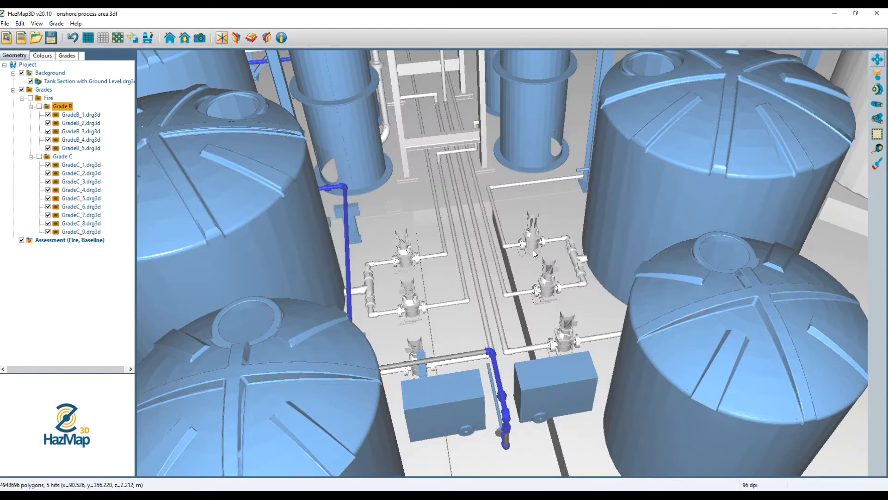
Step: Try to grade the pump nearest the columns, beside the two blue tanks, as fire grade C, and undo that grading
click(535, 215)
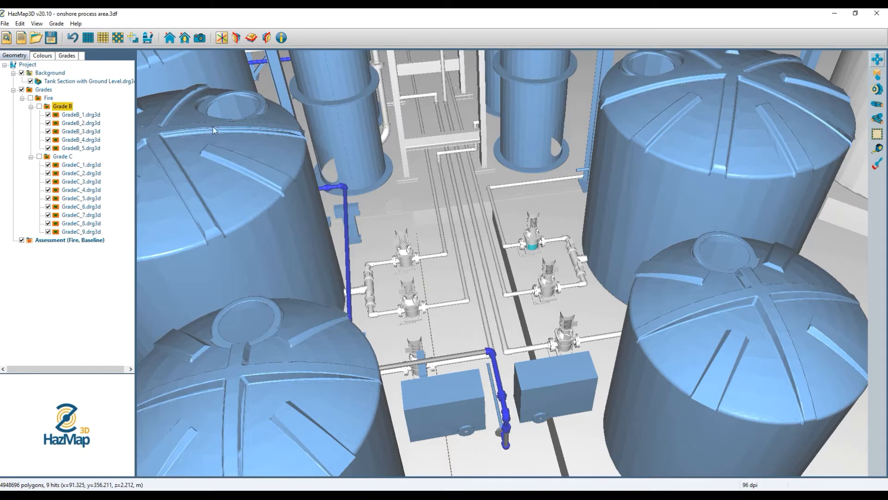
click(57, 23)
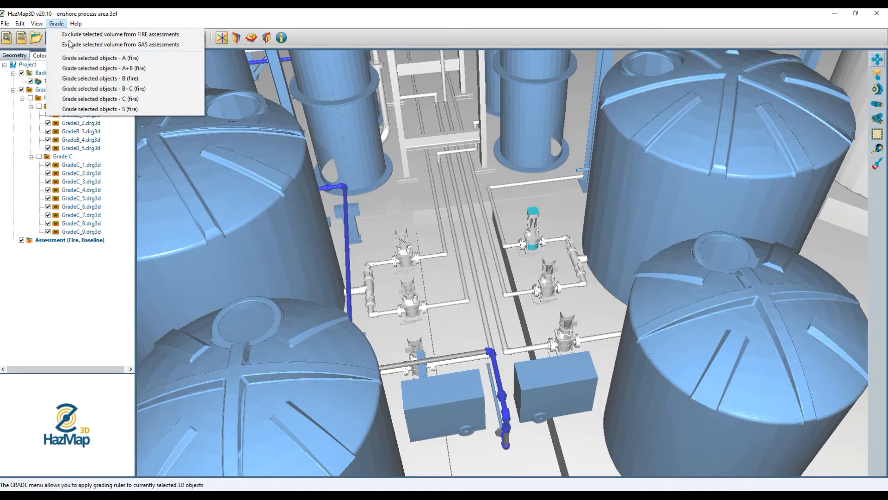
click(98, 98)
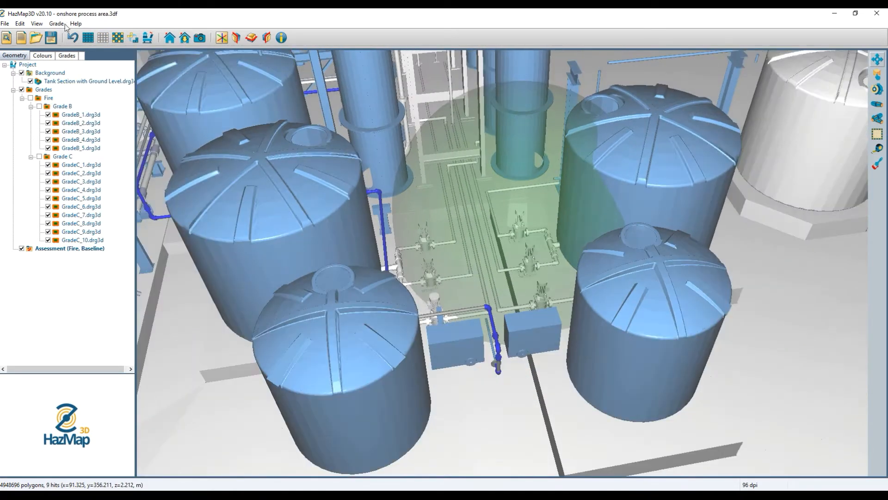
click(73, 37)
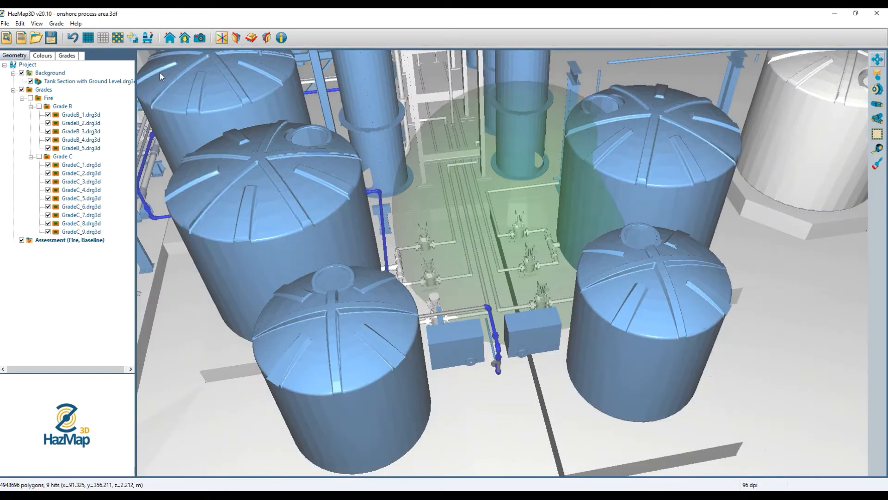
Step: Grade the last pump of the row beside the two blue tanks, nearest the columns, as fire grade B
click(520, 214)
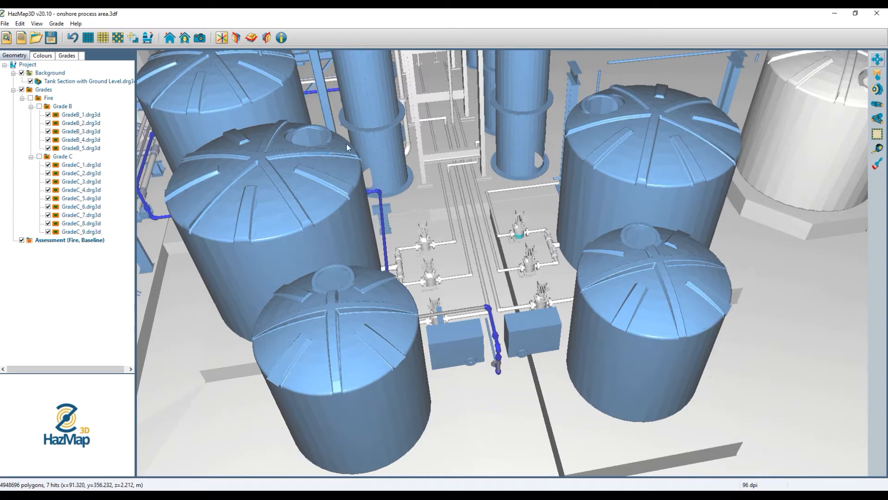
click(56, 24)
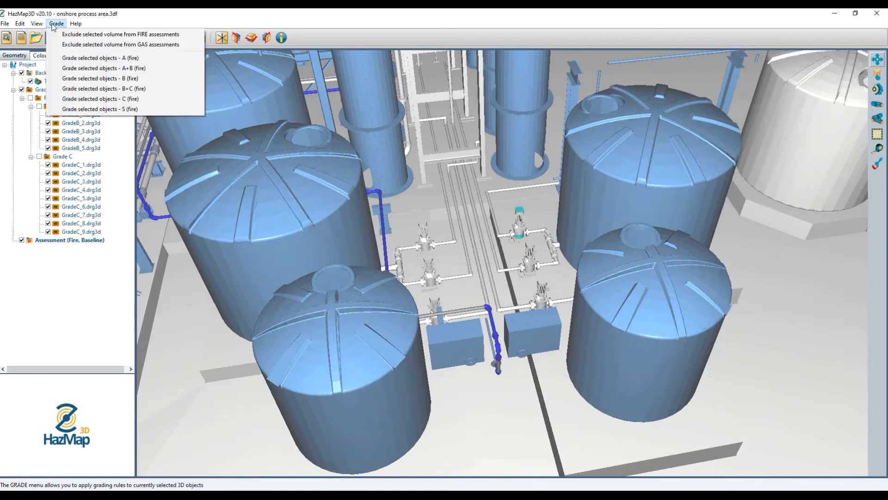
click(78, 82)
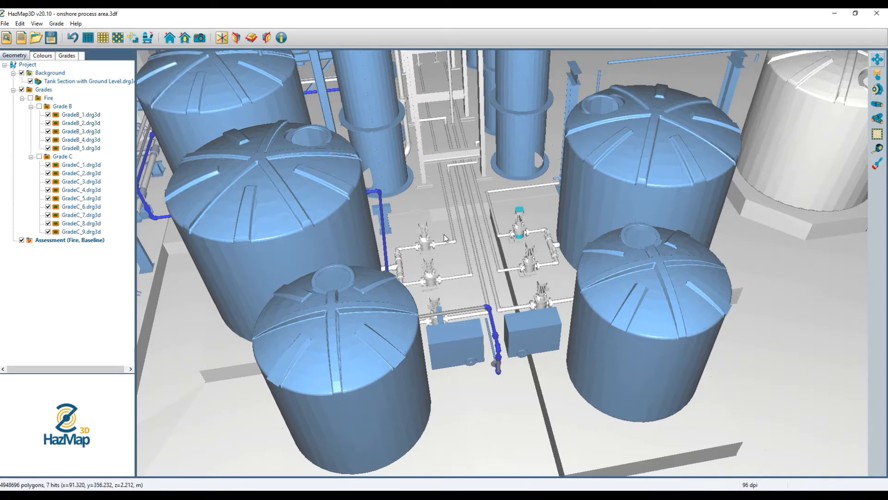
Step: Grade the two horizontal pumps on the outer side of the large white tanks separately as fire grade B
middle_drag(445, 239, 337, 266)
middle_drag(731, 252, 577, 376)
middle_drag(681, 381, 631, 241)
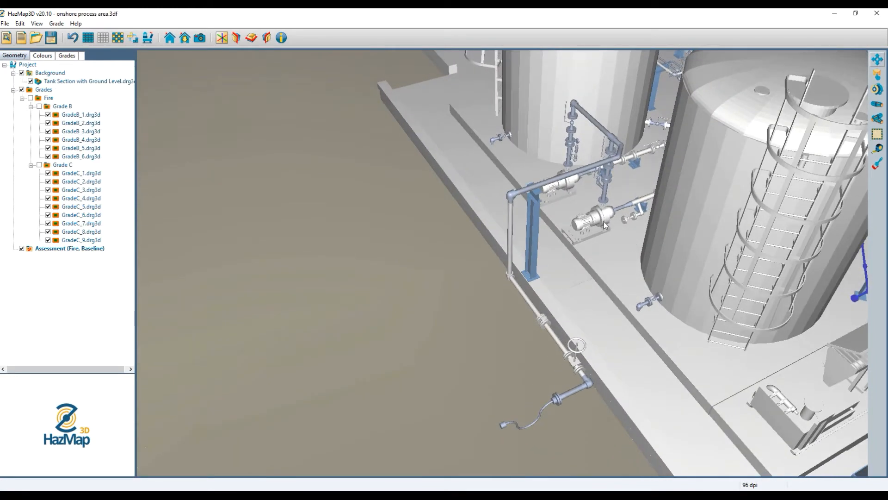
click(56, 23)
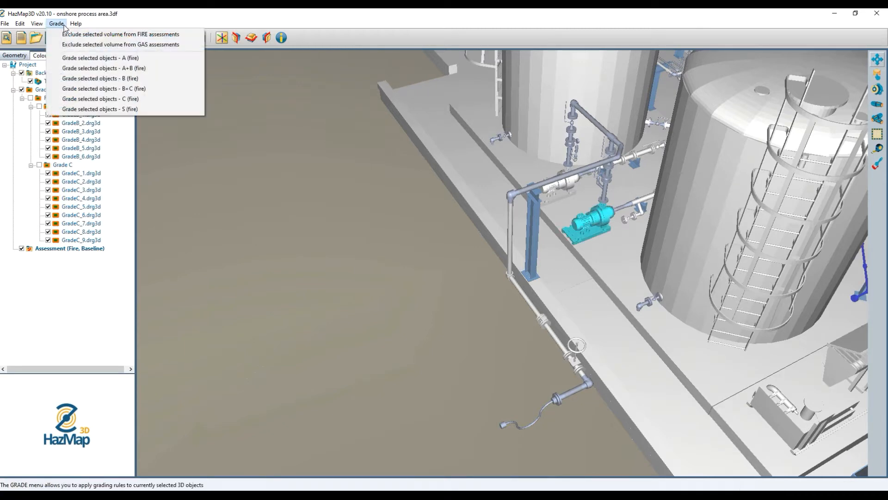
click(90, 80)
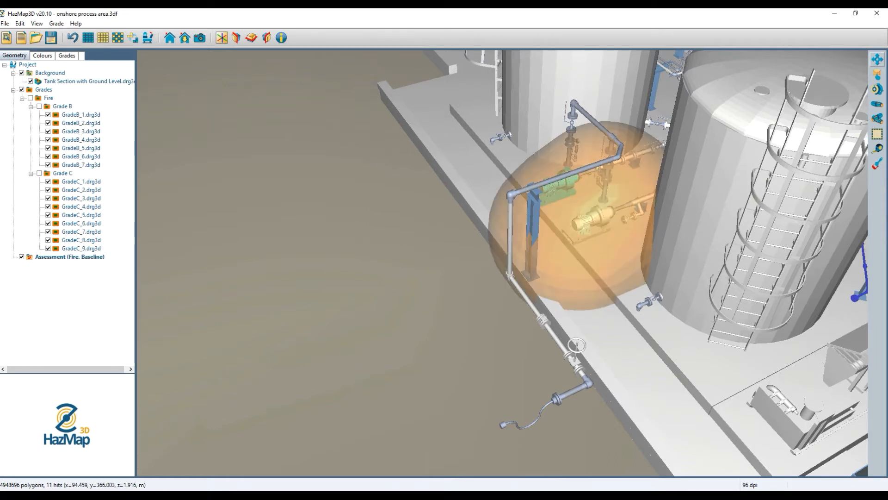
click(57, 23)
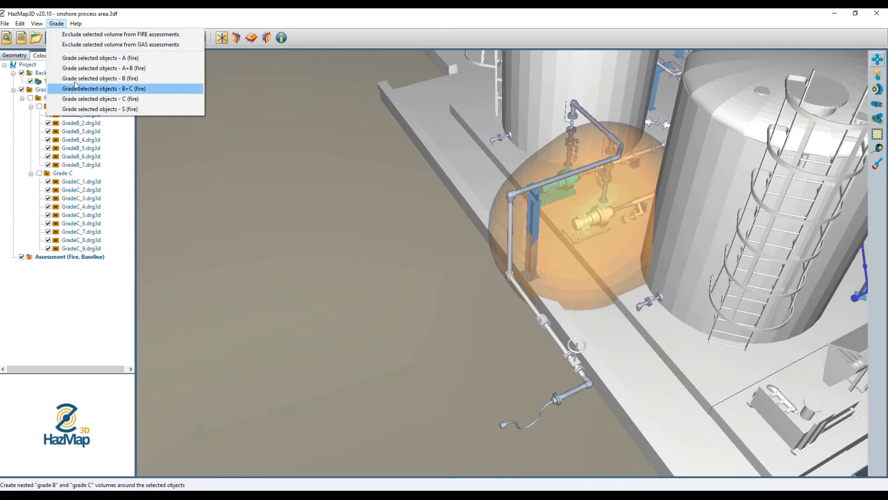
click(88, 78)
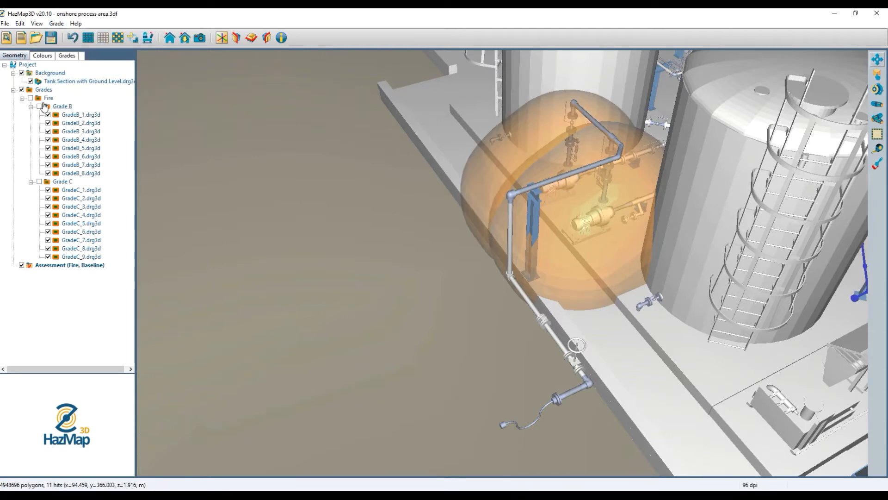
Step: Hide the remaining grade B volumes around the pumps by the white tanks and between the blue tanks
scroll(594, 211, down, 5)
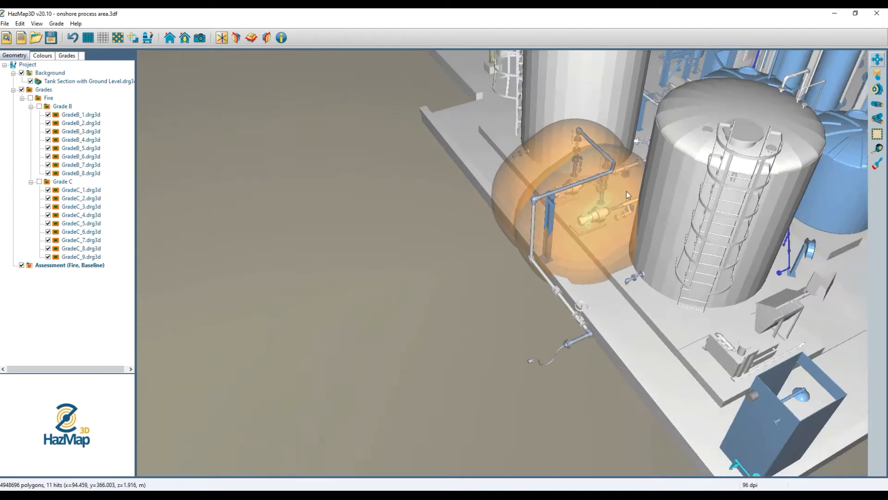
drag(737, 157, 556, 227)
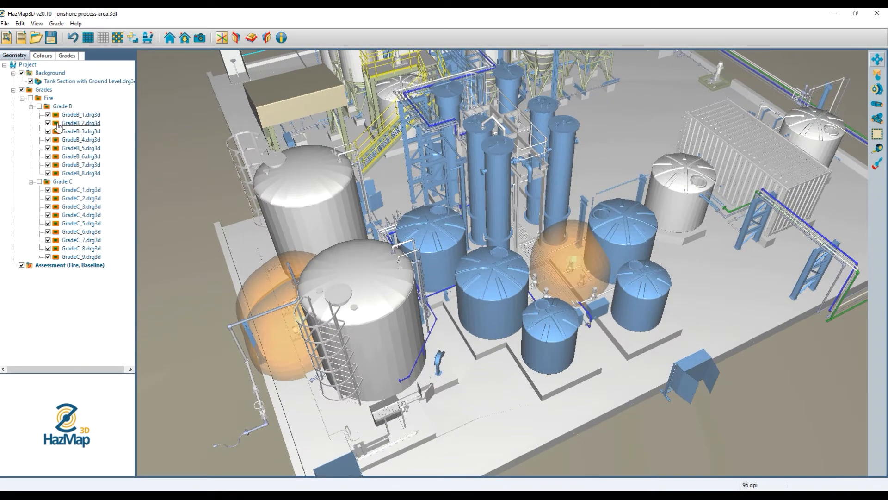
click(40, 107)
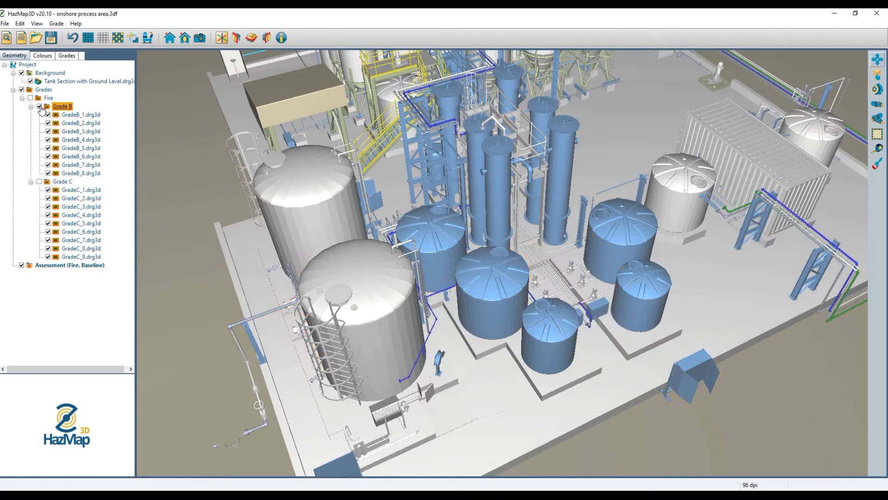
Step: Show the fire grade B and grade C volumes together over the process area
click(31, 98)
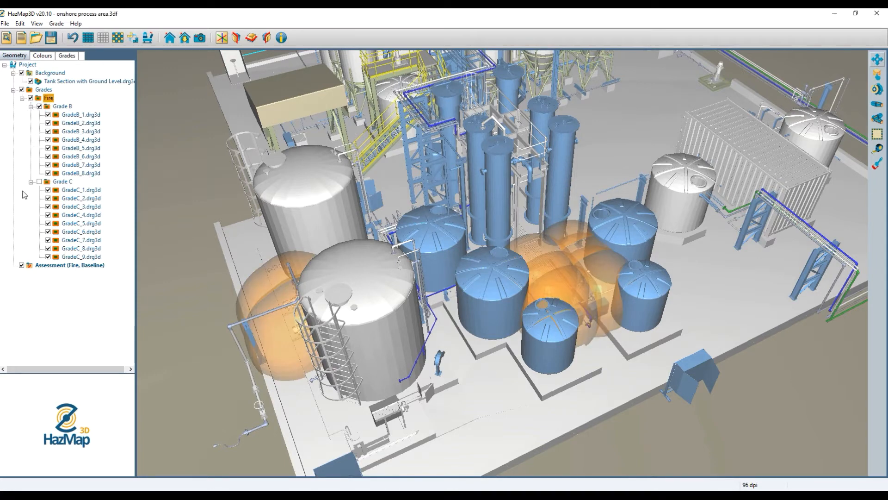
click(39, 181)
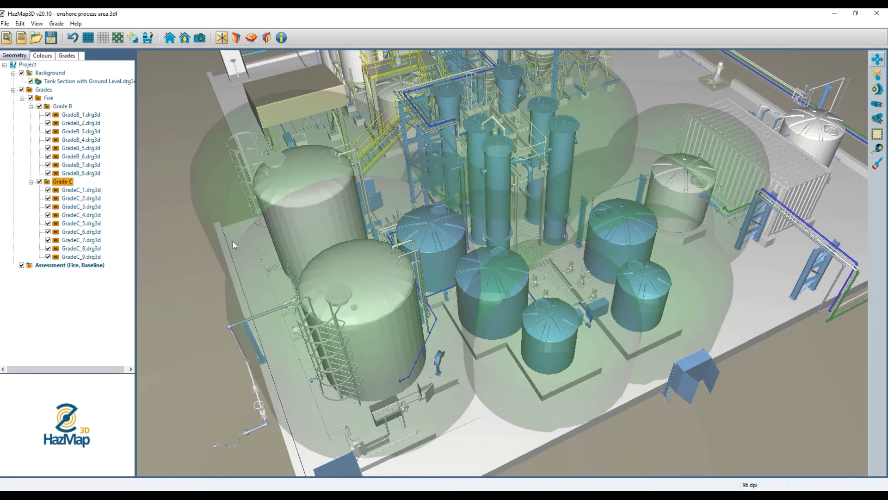
click(39, 182)
click(39, 182)
scroll(387, 271, down, 1)
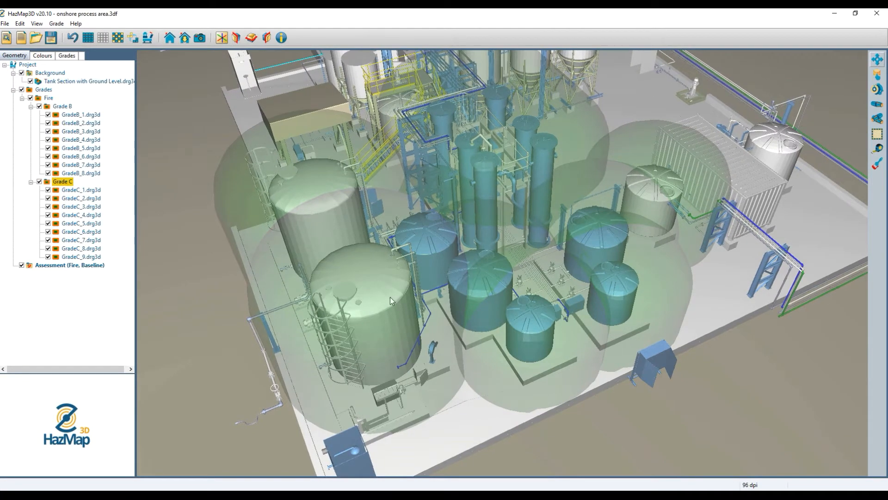
drag(392, 298, 380, 292)
scroll(416, 301, up, 2)
scroll(437, 300, down, 1)
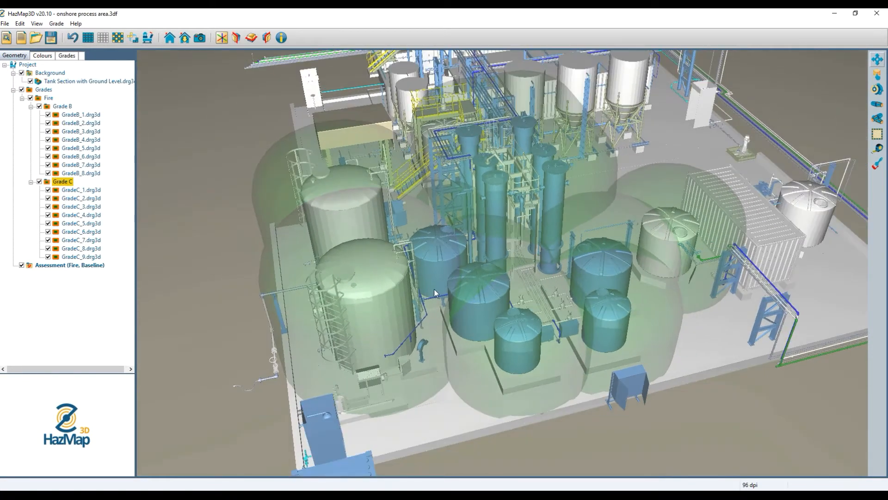
middle_drag(441, 273, 429, 256)
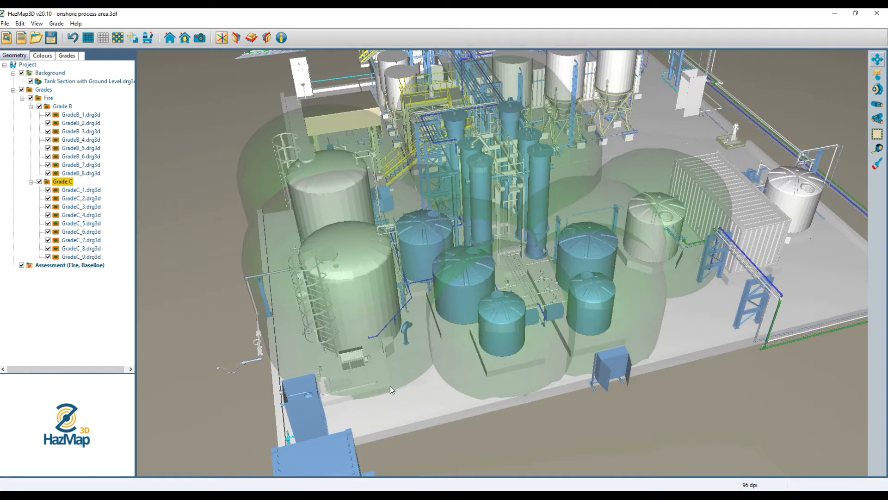
Step: Add a fire detector on the outer blue pipe support near the container, at about x 86.3, y 349.6, z 4.0 m
drag(366, 341, 562, 271)
drag(786, 235, 859, 90)
click(878, 89)
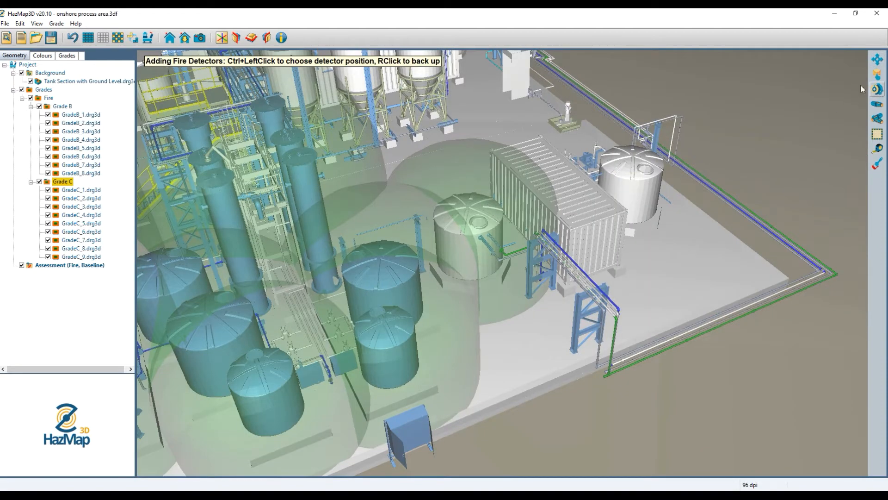
scroll(568, 306, up, 8)
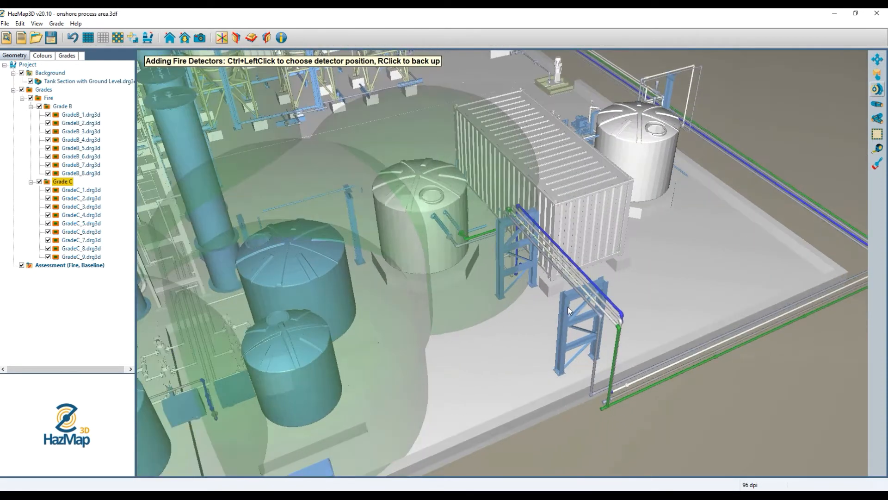
scroll(564, 301, up, 3)
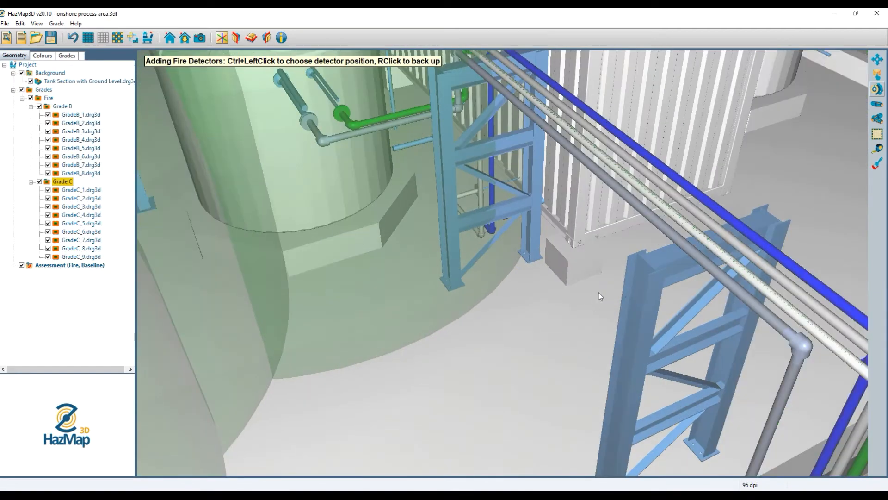
ctrl+click(644, 268)
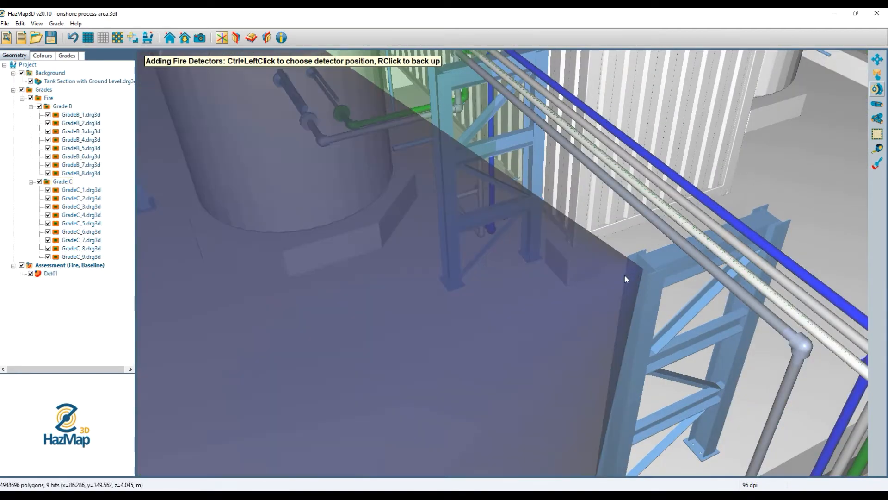
scroll(624, 276, down, 3)
scroll(623, 276, down, 6)
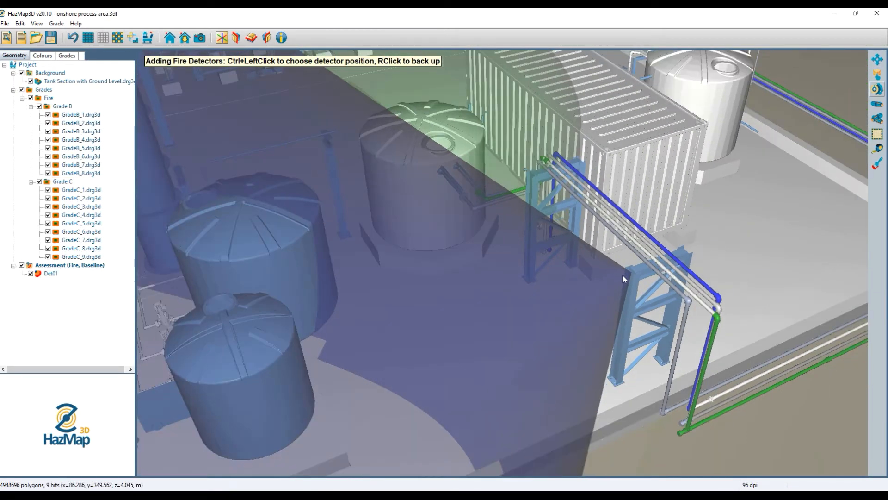
scroll(623, 276, down, 8)
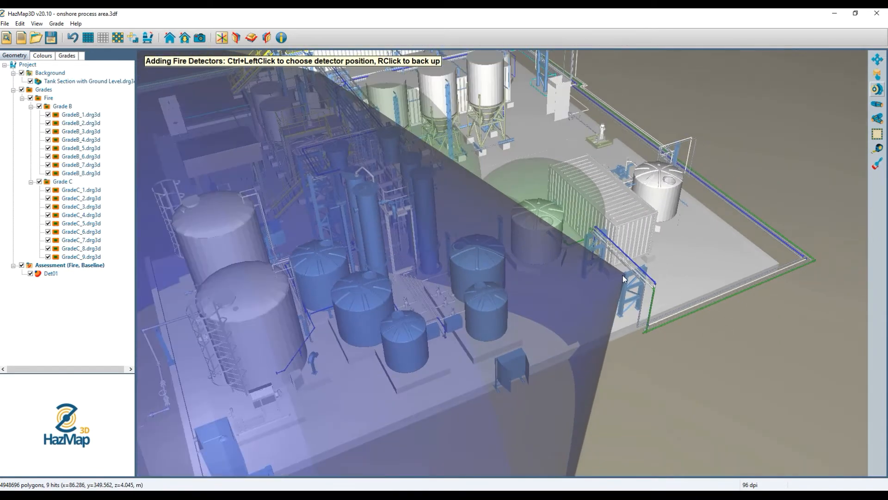
scroll(605, 271, down, 2)
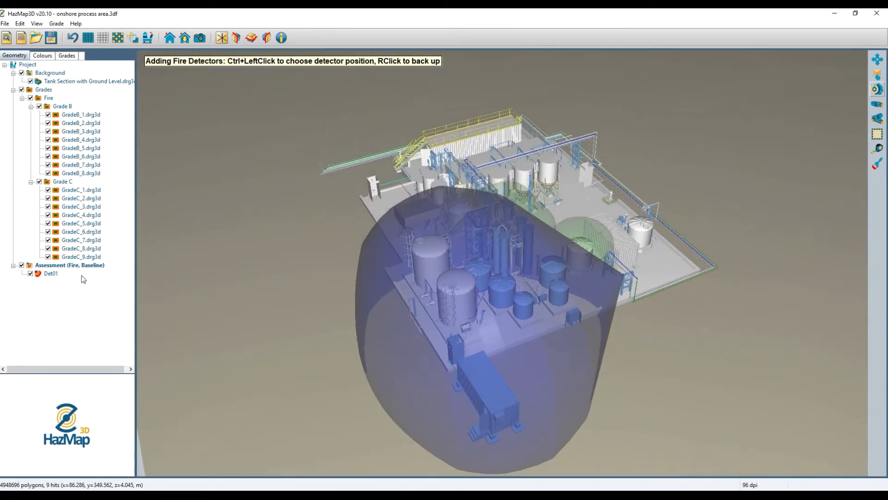
Step: Set the new detector's type to Micropack FDS301 and its sensitivity to 90 percent
double_click(51, 273)
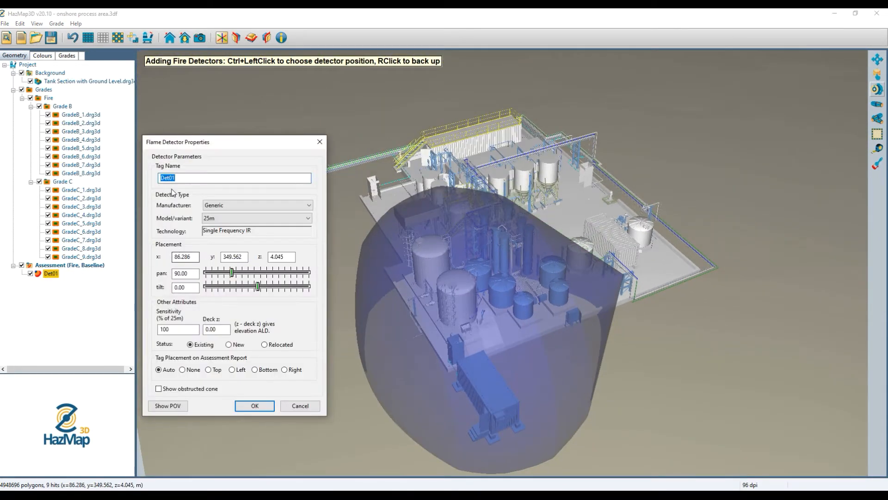
click(216, 205)
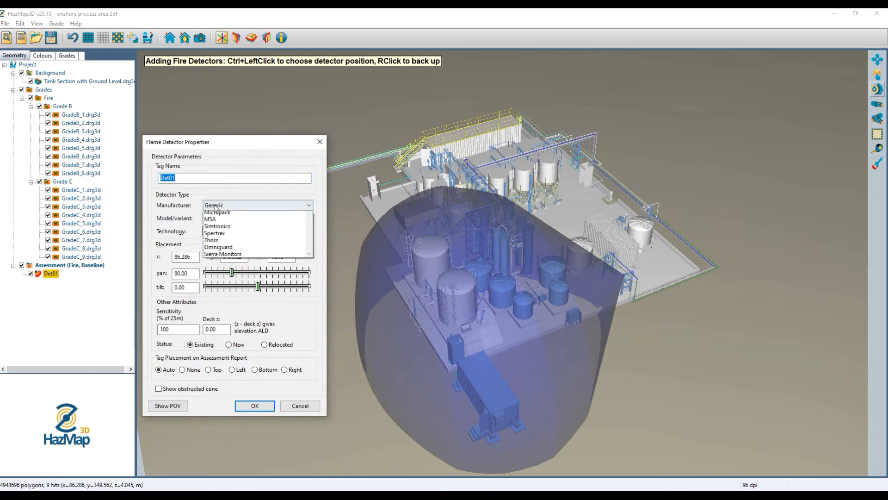
click(235, 265)
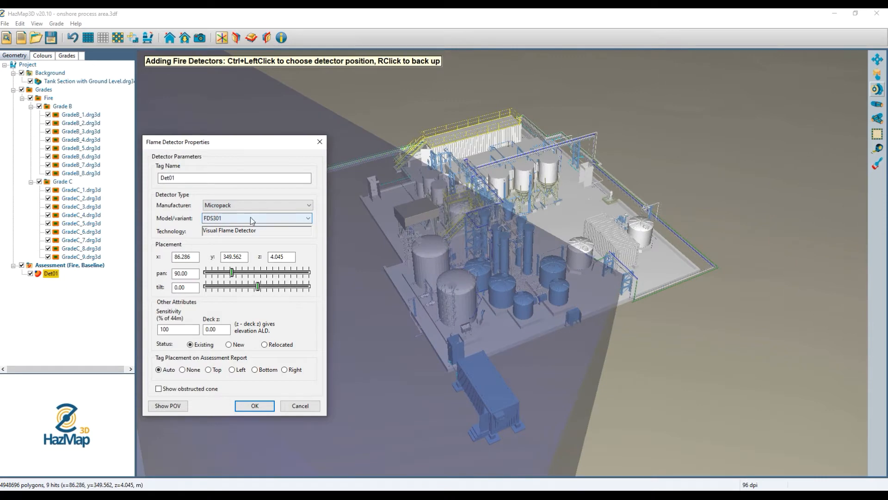
key(Tab)
key(Tab)
key(Tab)
key(Tab)
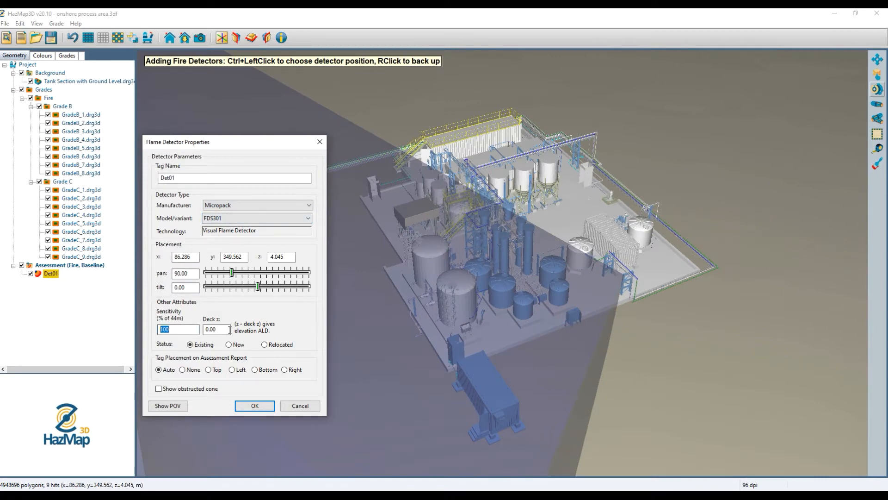
text(90)
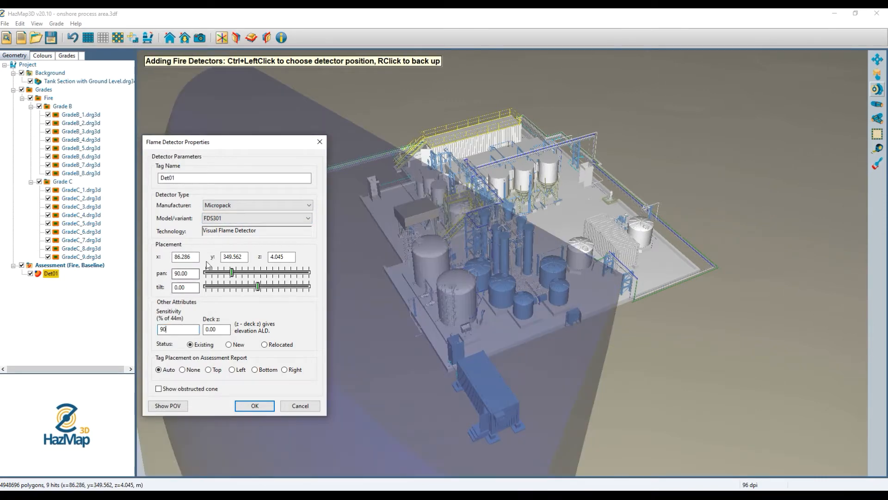
Step: Aim the detector with a tilt of 15 and a pan of 45, trying tilts of 45 and 20 first, and apply its properties
double_click(188, 288)
text(45)
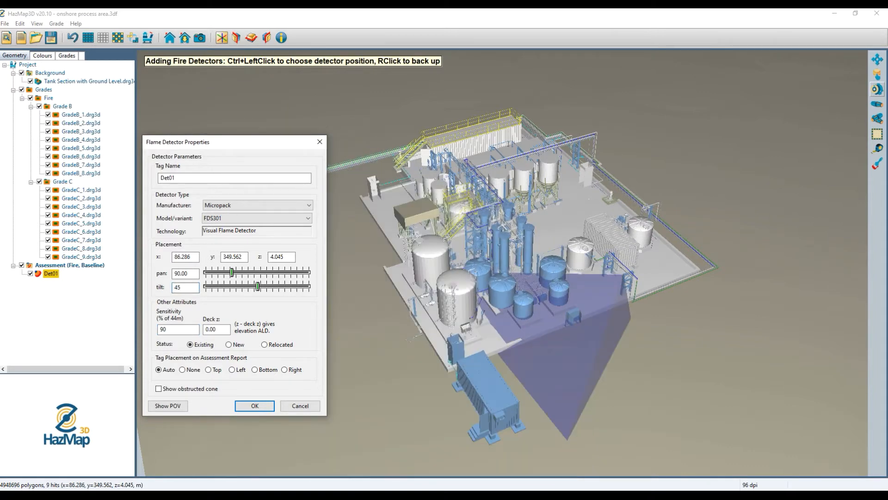
key(BackSpace)
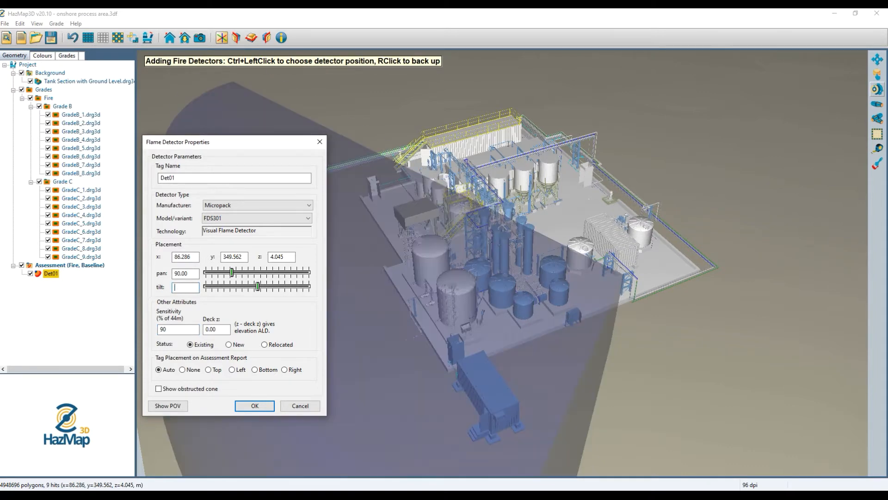
text(20)
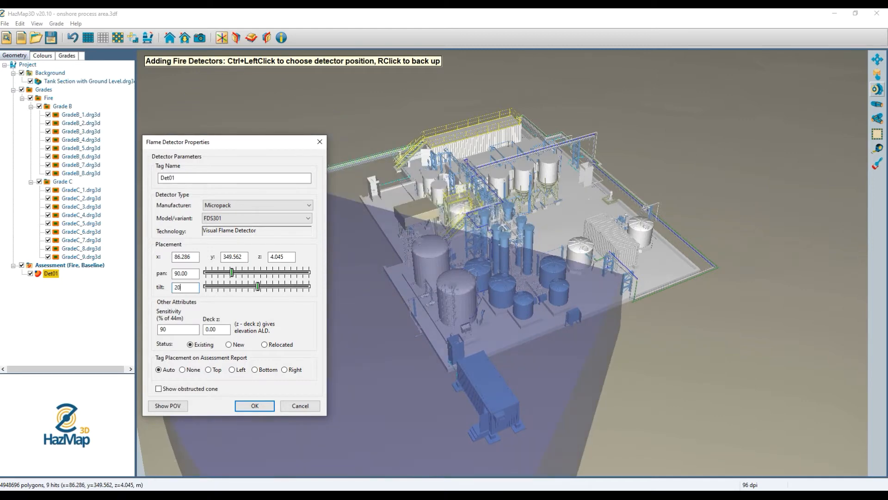
key(BackSpace)
key(BackSpace)
text(15)
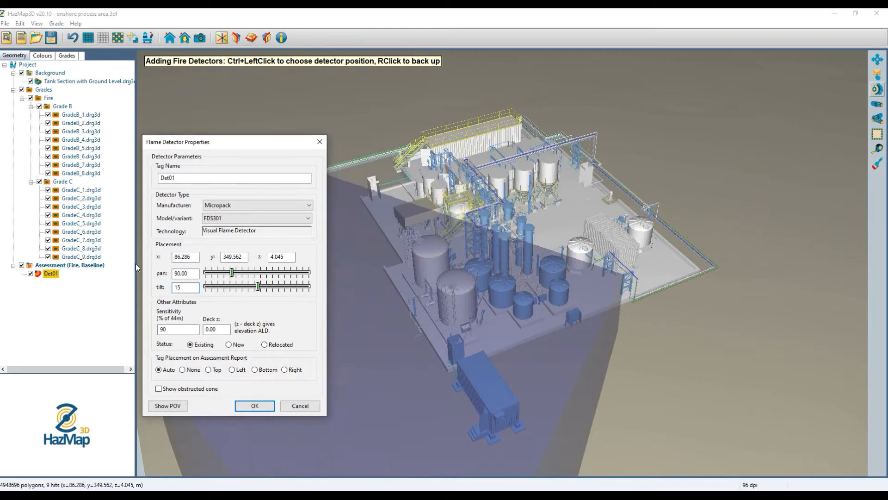
drag(193, 275, 165, 275)
text(45)
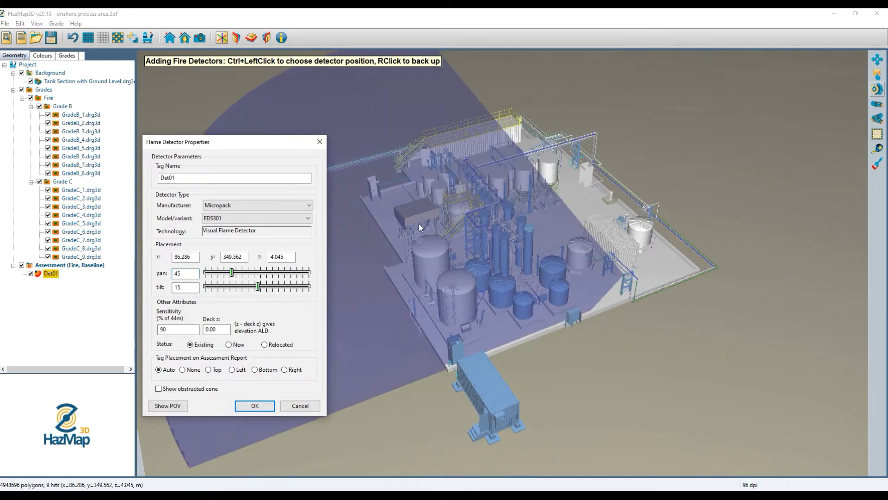
click(255, 405)
Step: Re-aim the pipe-support detector with a pan of 40 and a tilt of 10
scroll(593, 265, up, 2)
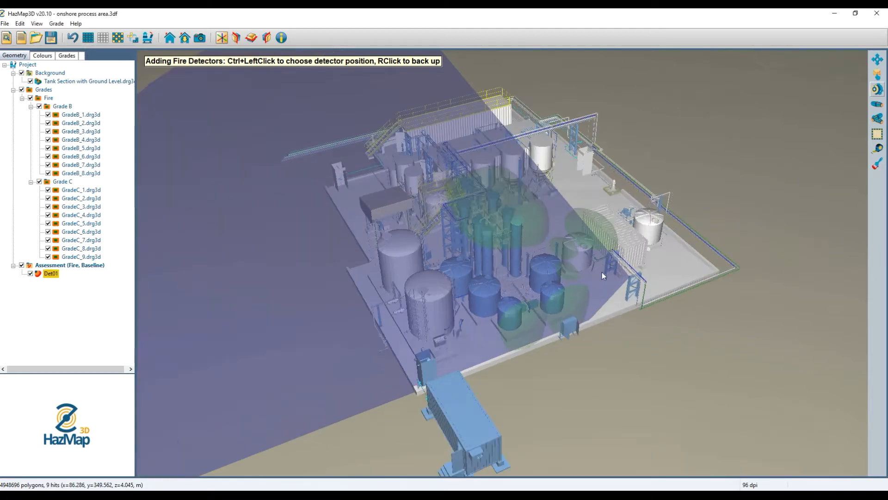
middle_drag(565, 319, 527, 357)
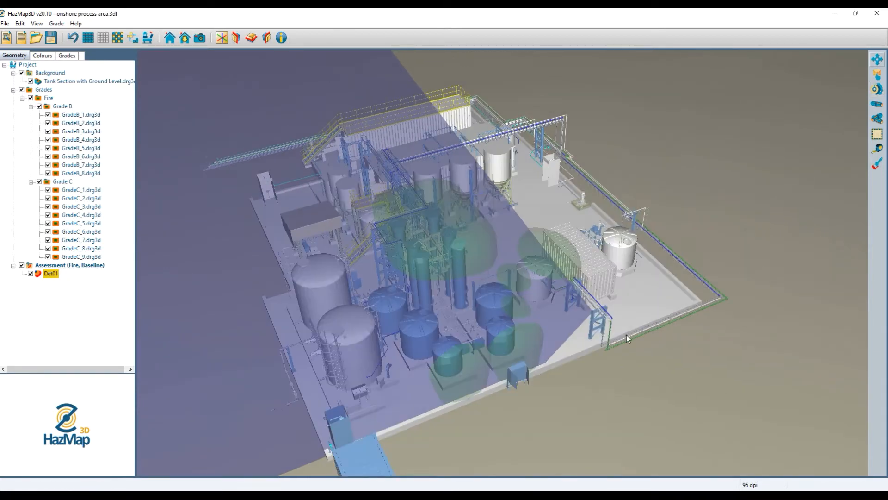
middle_drag(626, 335, 529, 352)
middle_drag(449, 348, 271, 306)
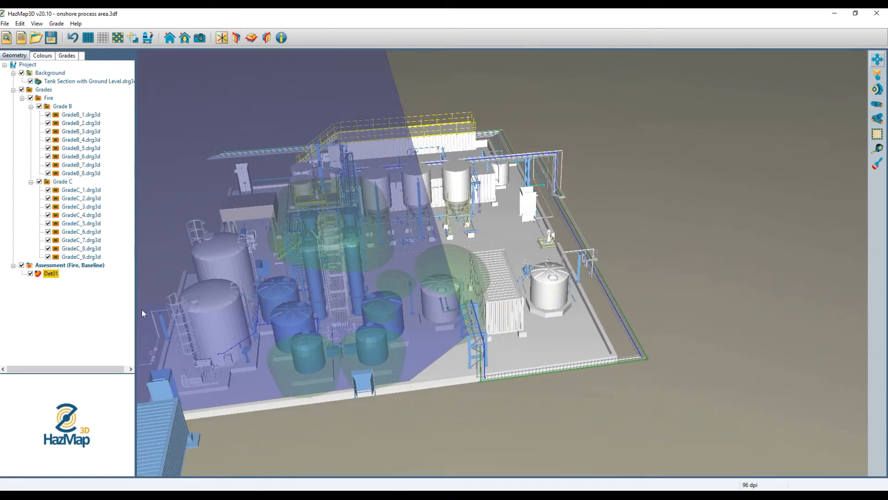
double_click(48, 273)
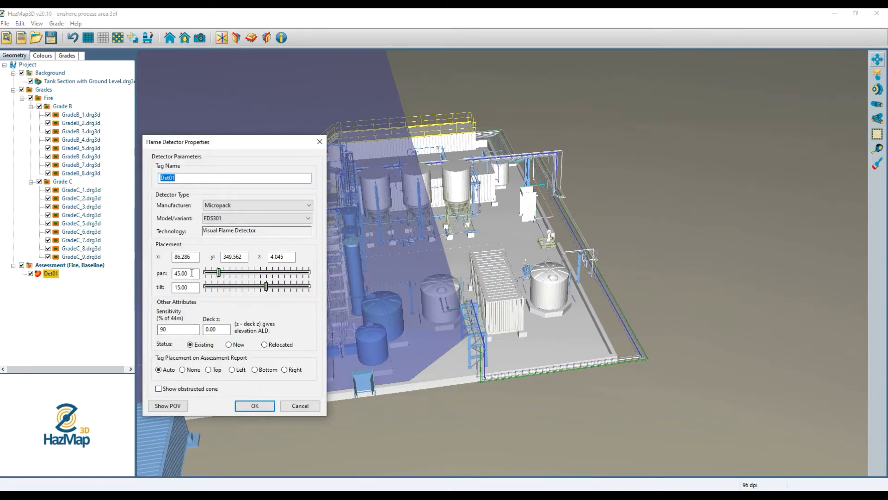
double_click(191, 273)
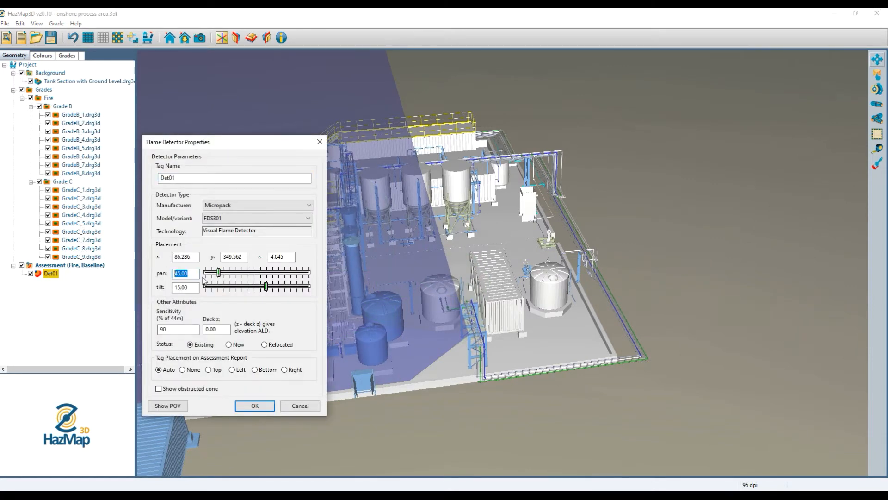
text(40)
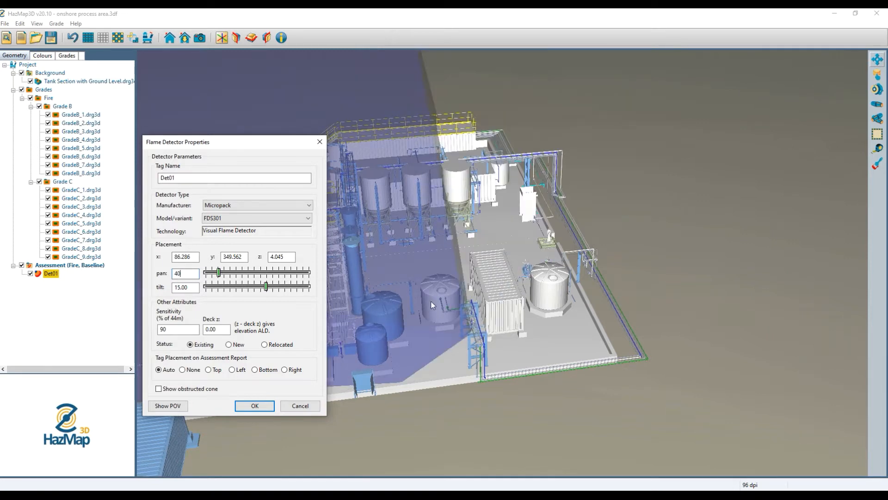
key(Tab)
text(10)
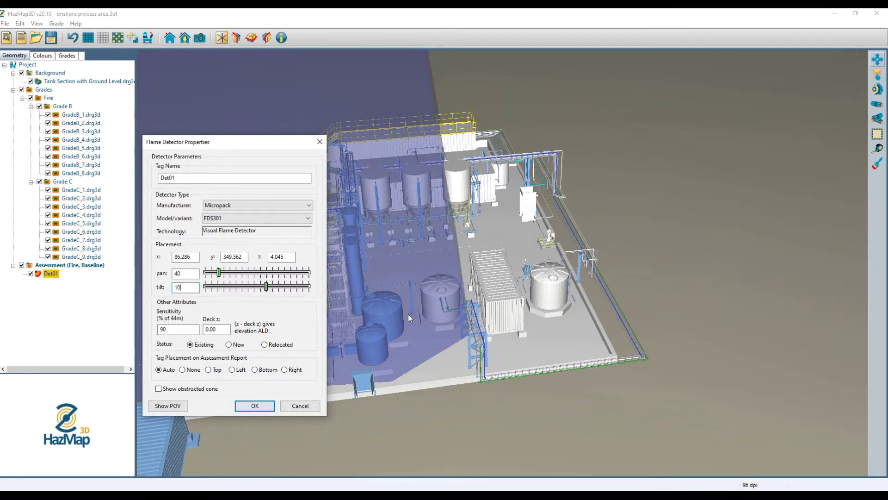
key(Return)
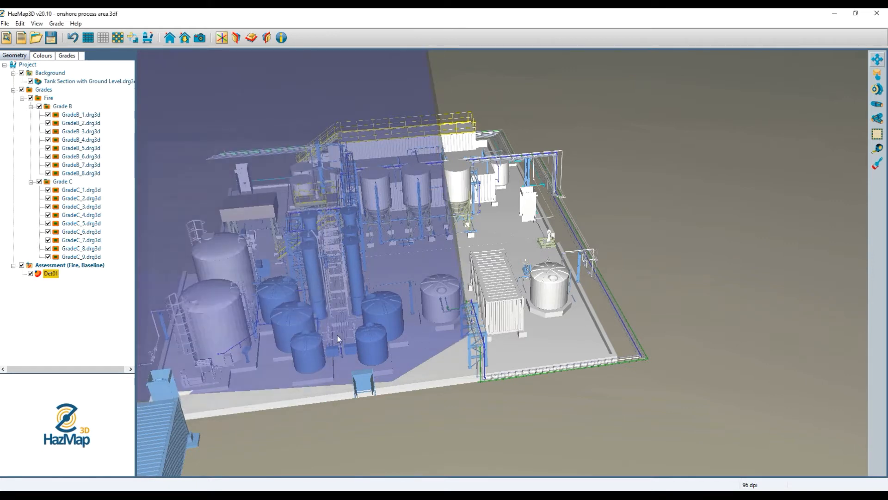
Step: Add a second fire detector beside the blue cabinet at the platform corner, at about x 85.7, y 367.9, z 1.6 m
drag(371, 324, 423, 287)
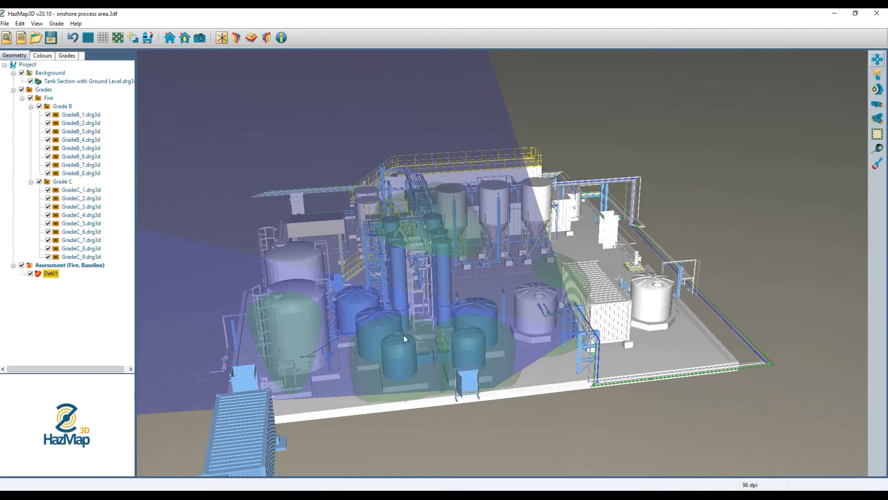
drag(340, 368, 713, 233)
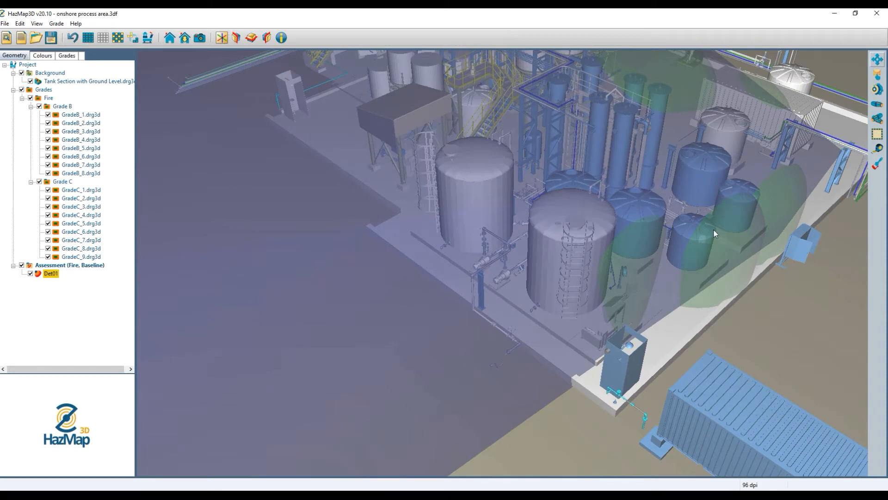
click(878, 91)
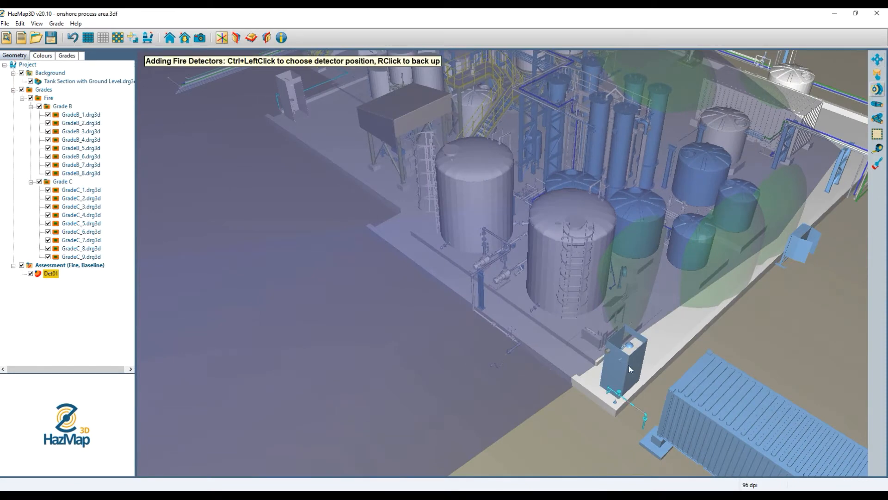
ctrl+click(615, 410)
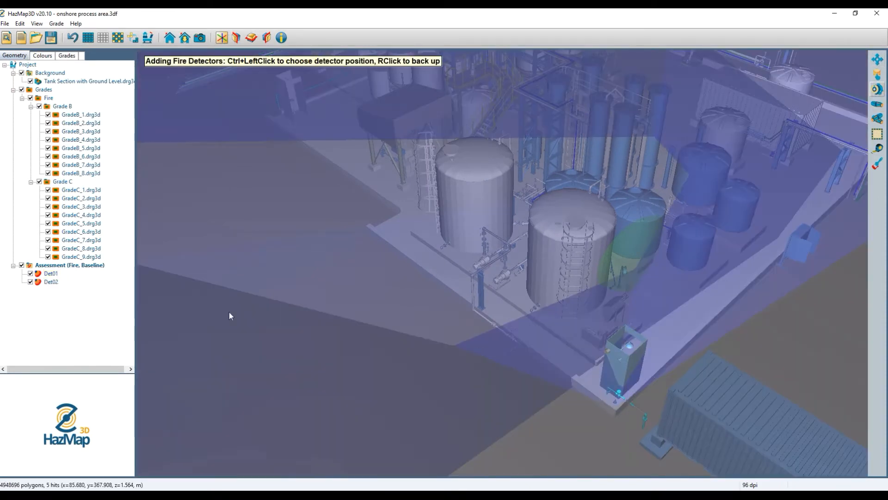
Step: Raise detector Det01 to a z position of 5.25 and apply its properties
double_click(51, 273)
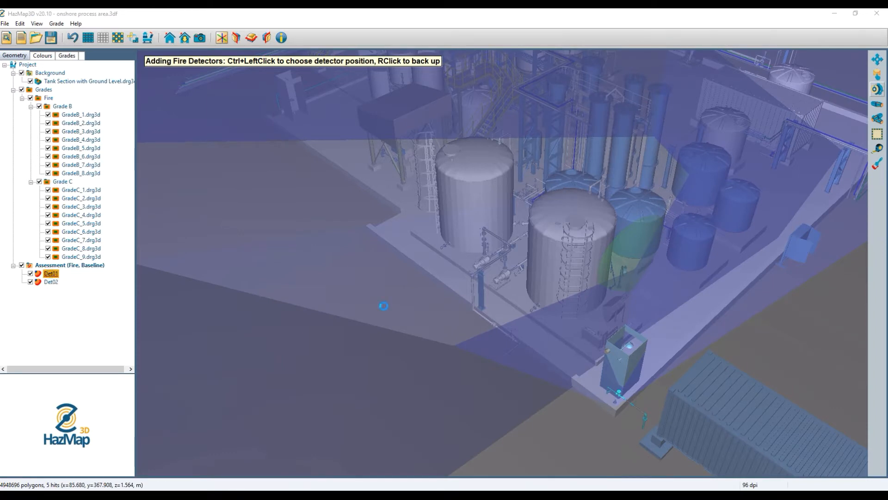
double_click(294, 257)
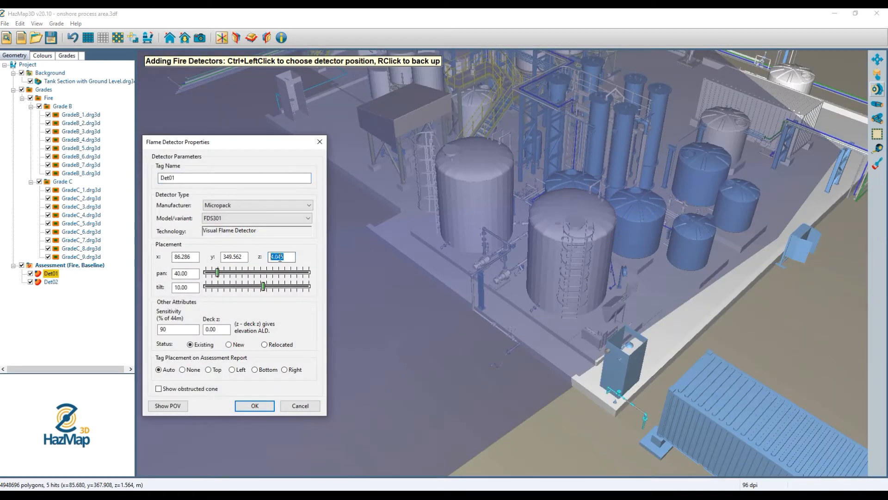
text(5.25)
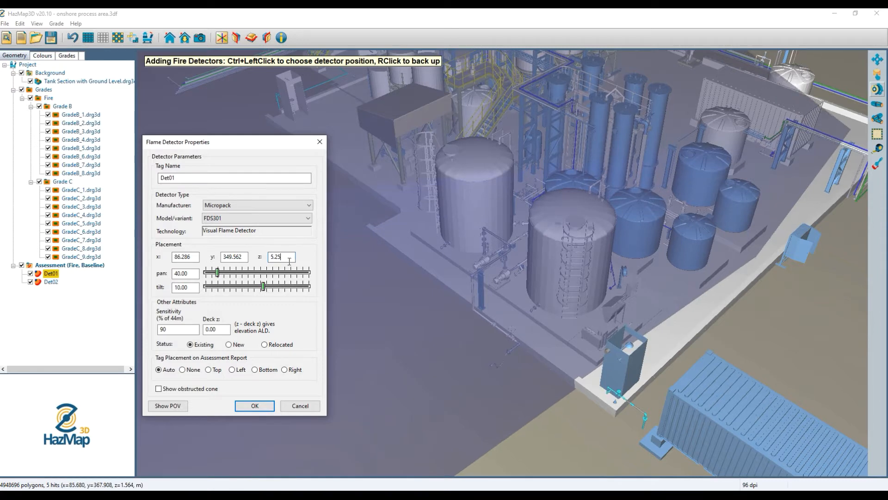
click(254, 405)
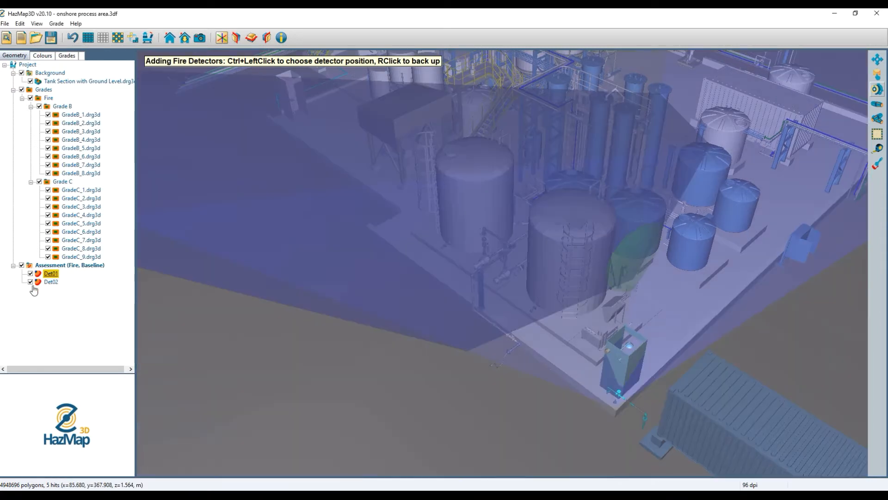
Step: Hide detector Det02 and examine Det01's coverage around the small blue tanks along the platform edge
click(31, 282)
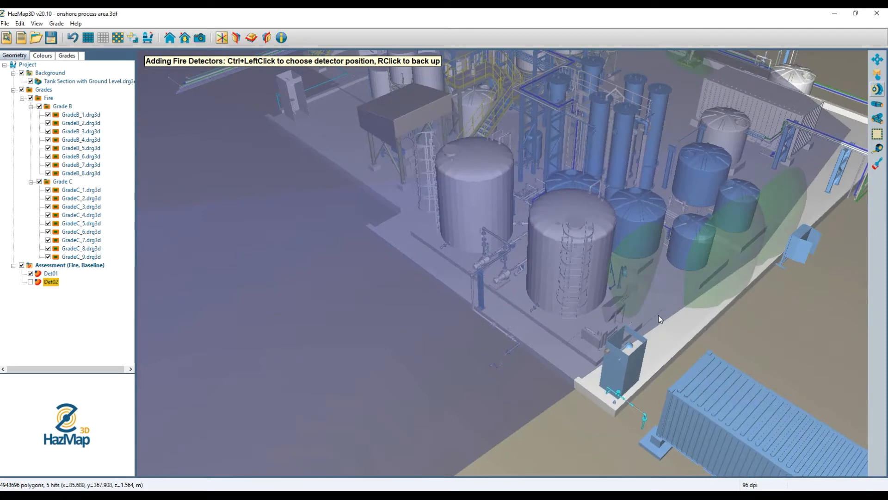
drag(633, 320, 751, 299)
right_click(751, 298)
drag(689, 299, 652, 302)
drag(778, 324, 666, 341)
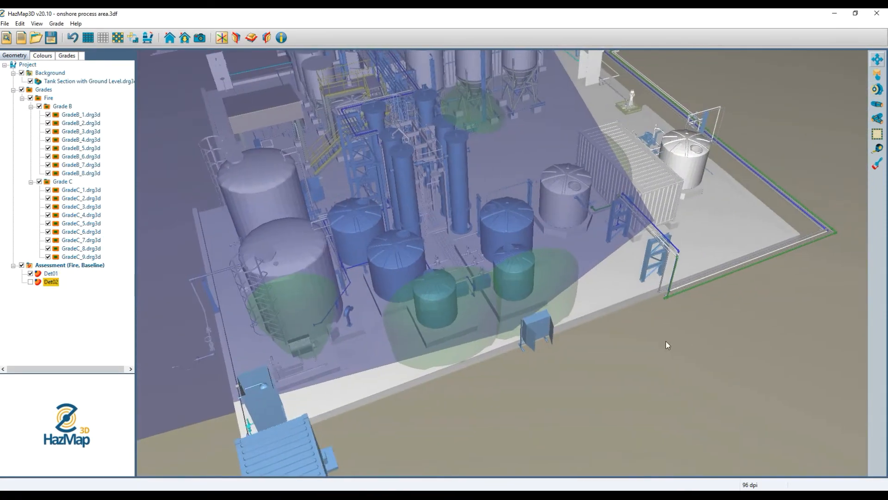
drag(578, 327, 368, 226)
Step: Set Det01's tilt to 15 and apply the change
click(52, 274)
double_click(51, 274)
drag(190, 287, 148, 287)
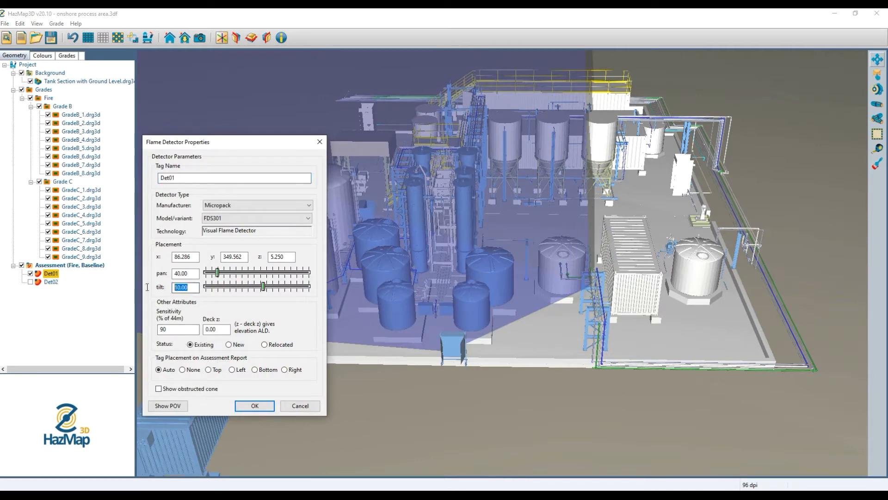
text(15)
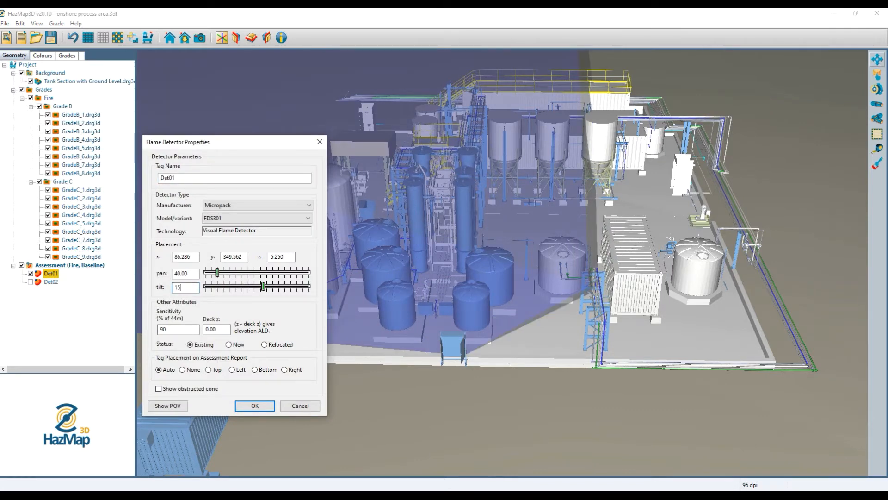
click(254, 406)
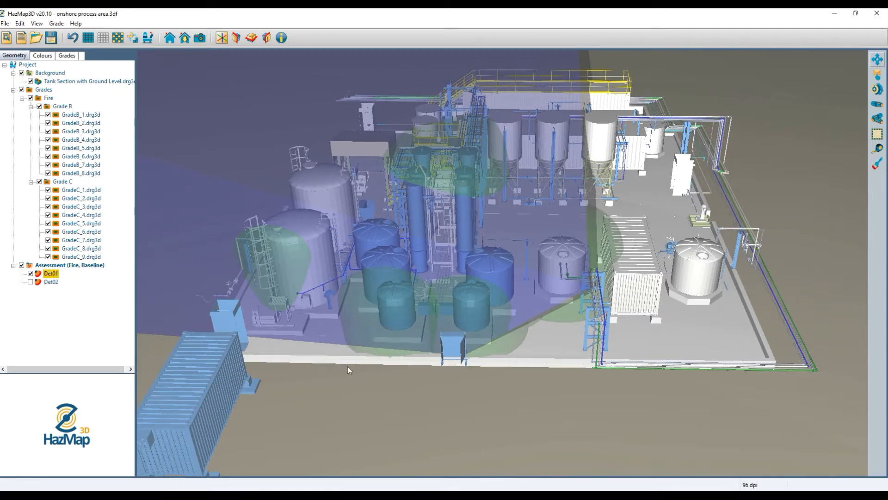
Step: Hide detector Det01 and show Det02 to view its coverage alone
drag(259, 363, 157, 335)
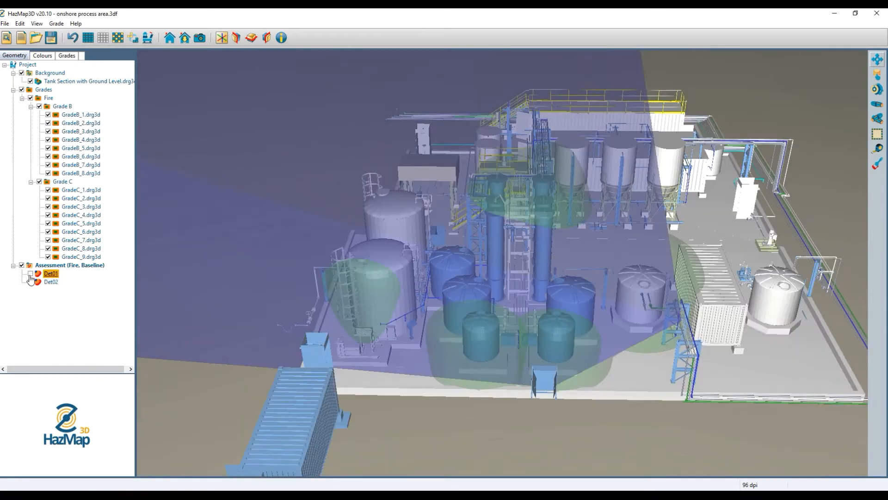
click(30, 274)
click(30, 282)
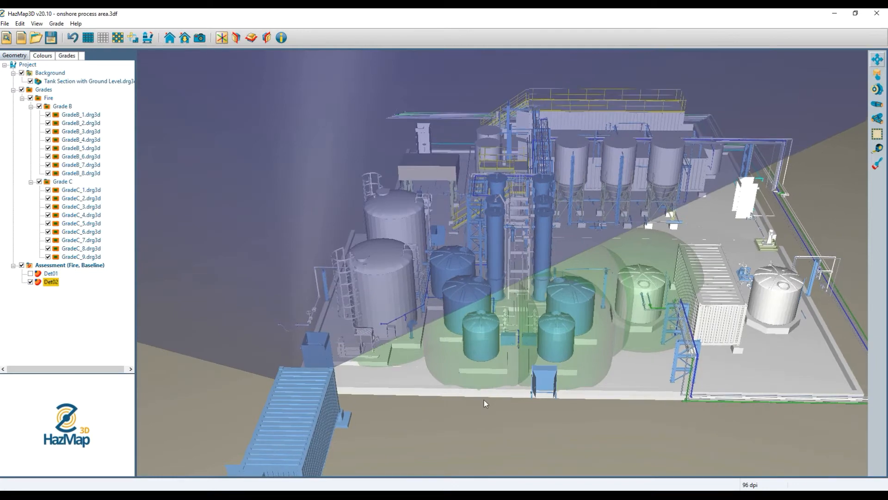
drag(502, 399, 734, 232)
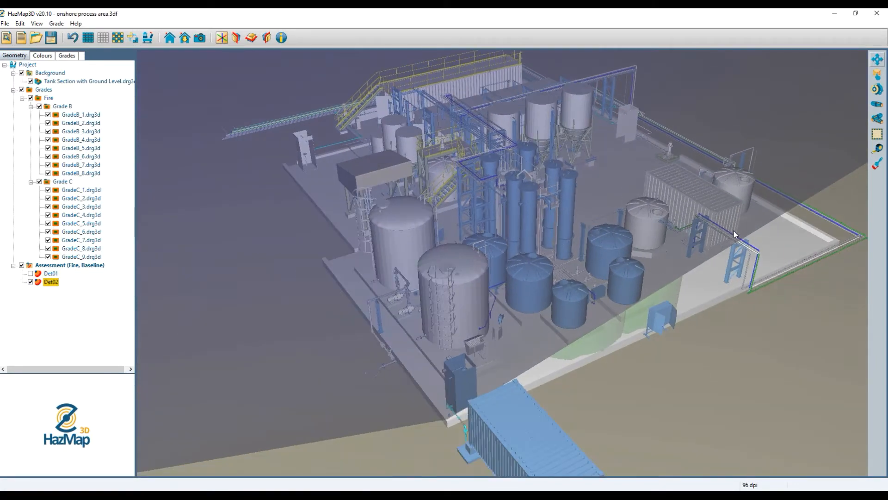
Step: Raise Det02 to a z position of 5.25 and aim it with a tilt of 20 and a pan of -45
double_click(51, 281)
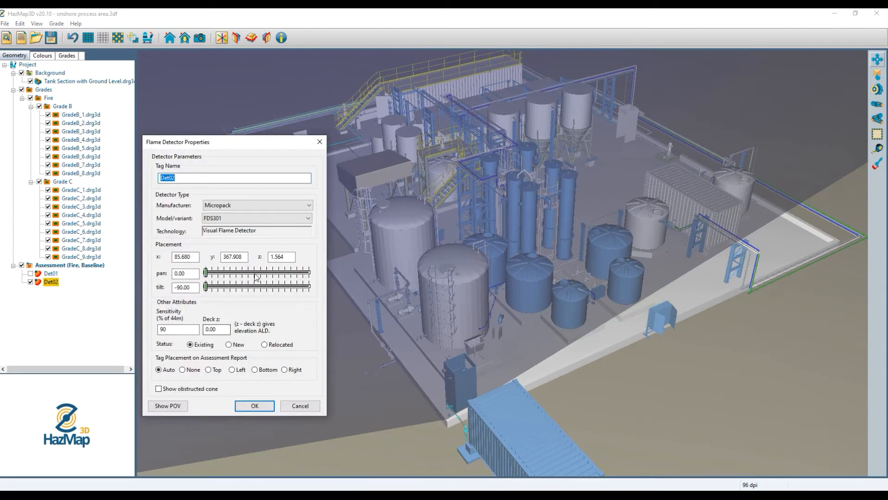
double_click(280, 256)
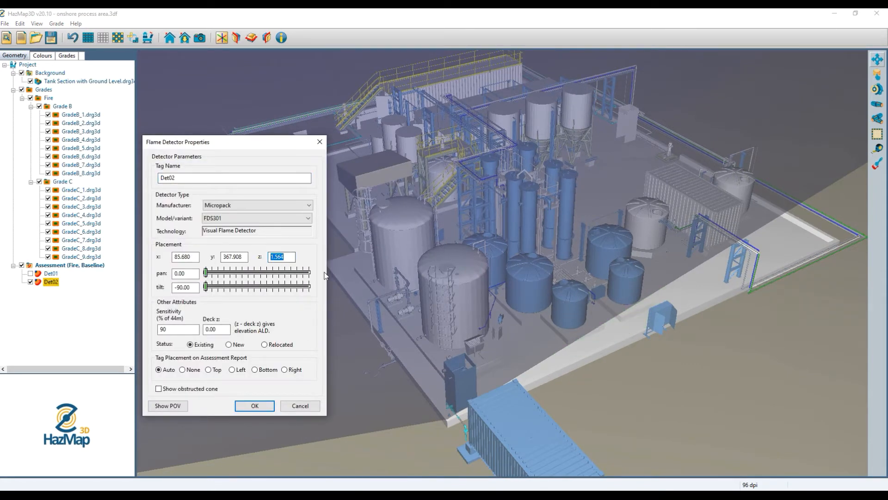
text(5.25)
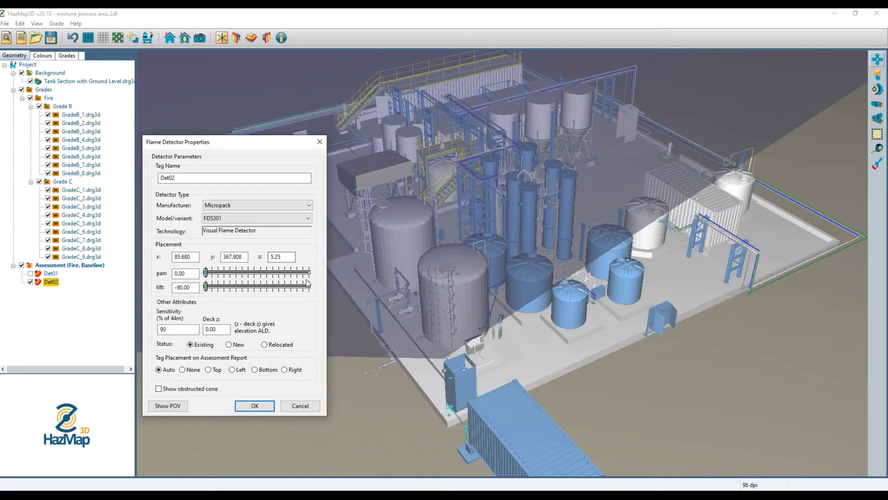
double_click(185, 287)
text(20)
key(shift+Tab)
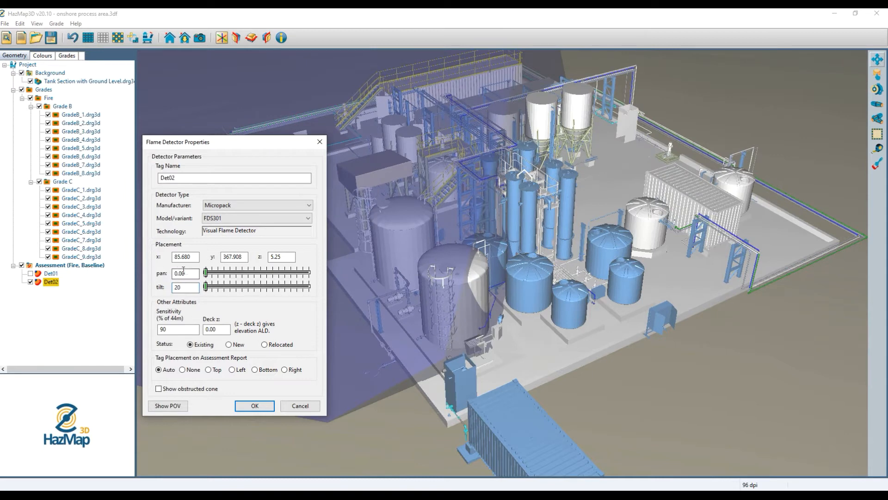
text(-45)
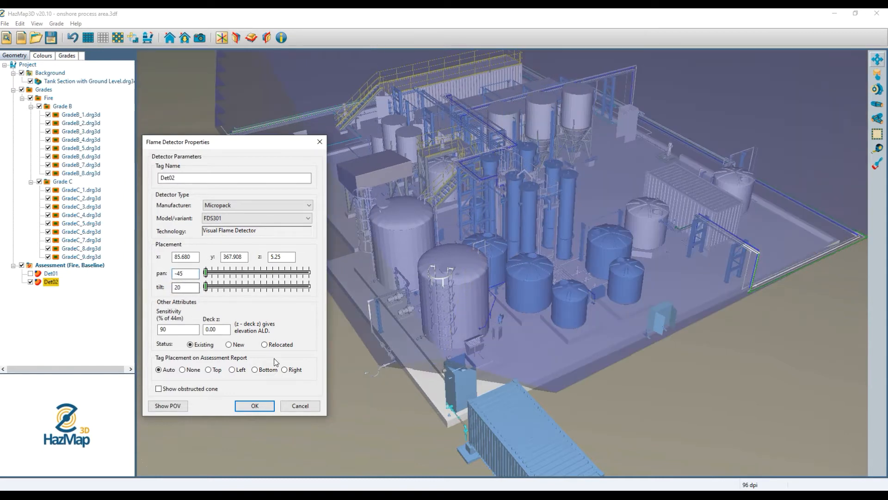
click(255, 406)
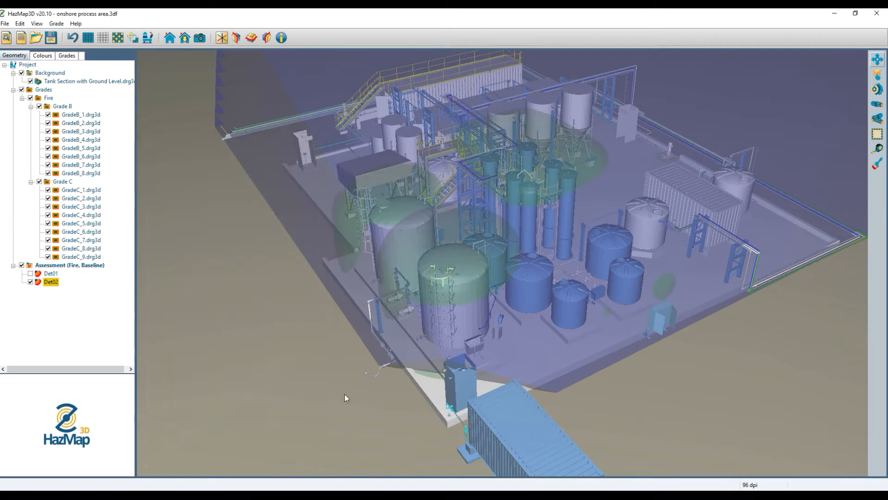
Step: Re-aim Det02 with a pan of -40, also trying -35, and apply its properties
drag(591, 400, 486, 362)
drag(629, 344, 474, 363)
double_click(54, 284)
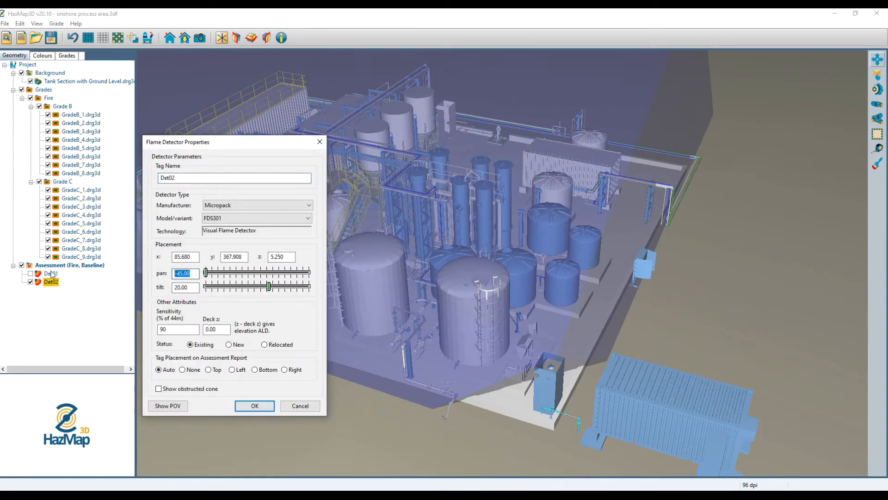
text(-4)
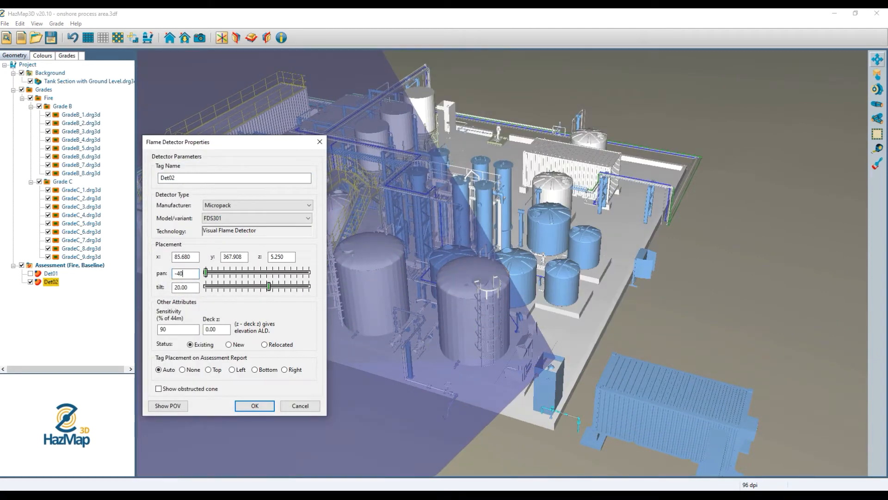
text(0)
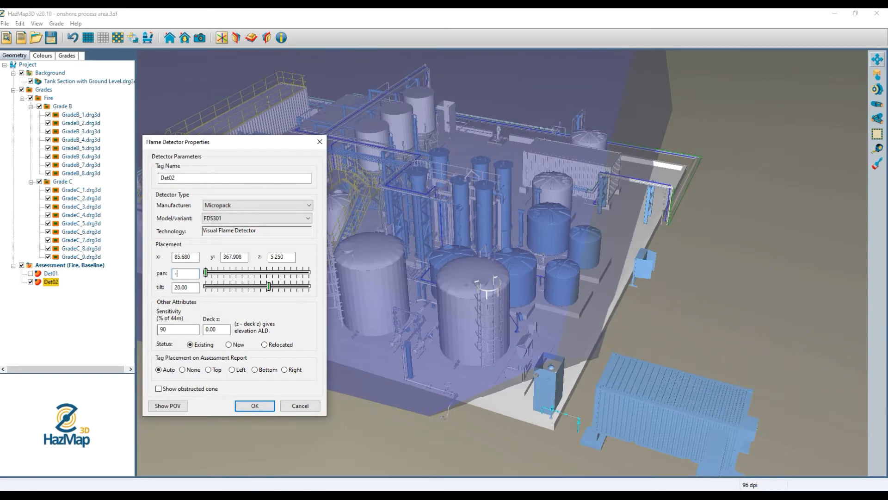
text(35)
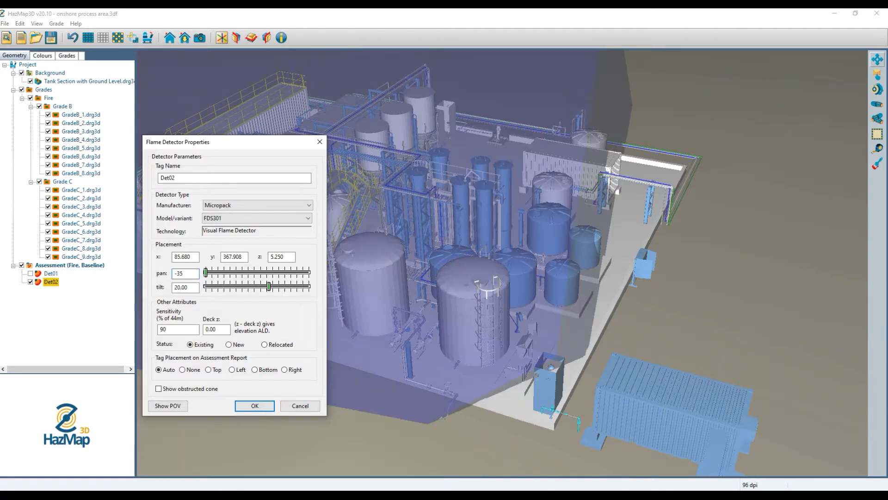
key(BackSpace)
key(BackSpace)
text(40)
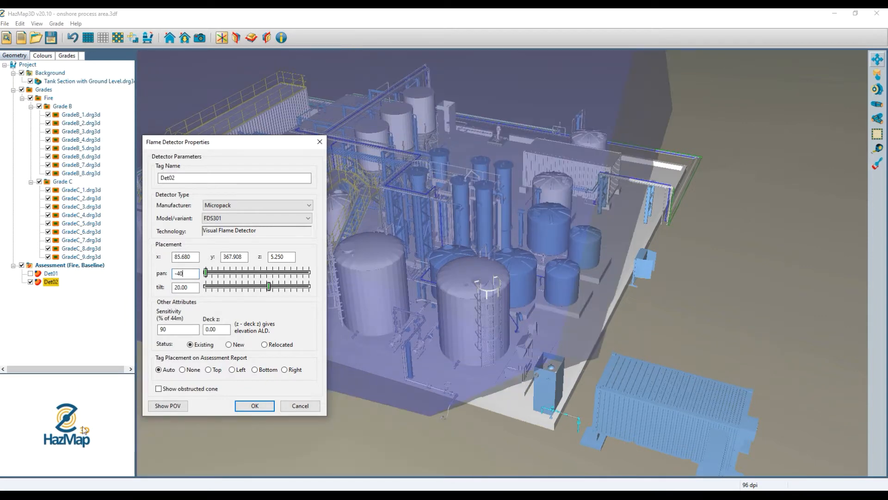
click(255, 406)
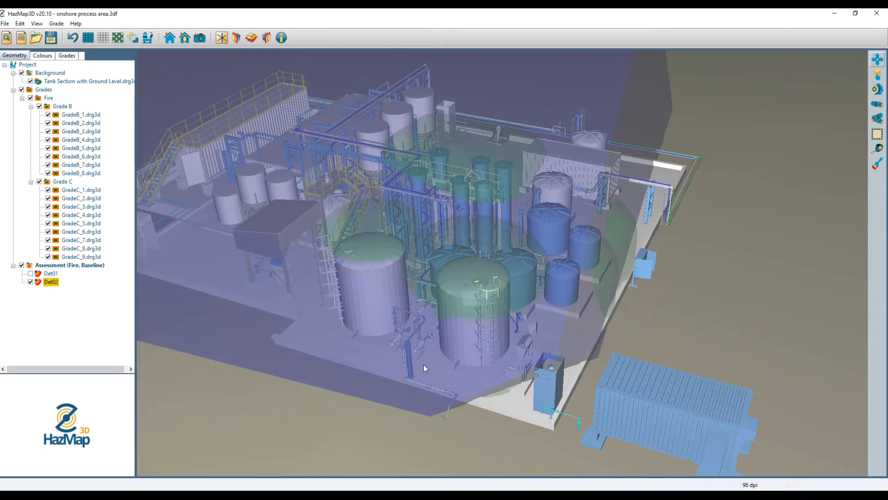
Step: Hide Det02 and add a third fire detector at the platform corner near the large grey tanks, at about x 100.6, y 367.8, z 1.6 m
drag(496, 351, 413, 331)
drag(434, 365, 402, 349)
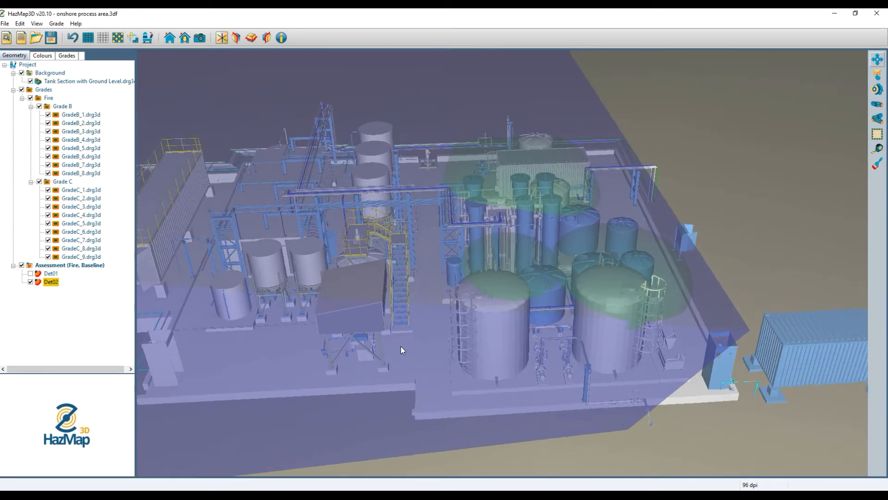
click(30, 282)
click(878, 90)
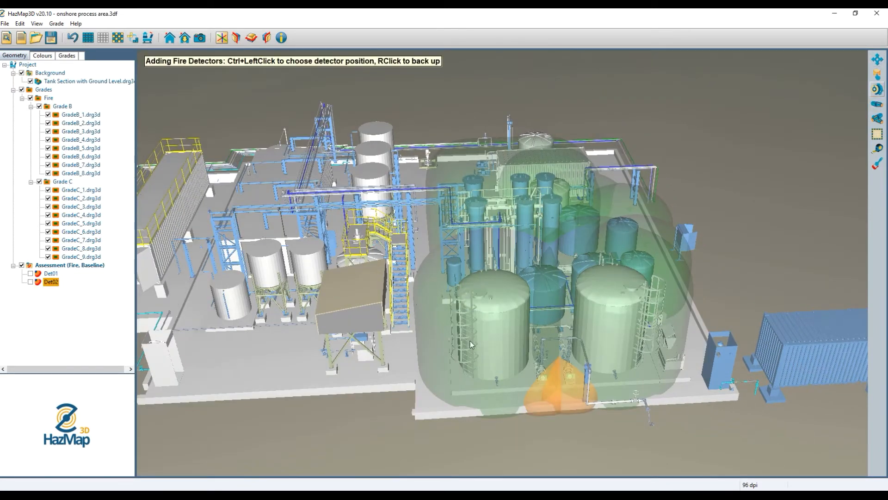
ctrl+click(418, 410)
Step: Aim the new detector Det03 with a tilt of 20 and a pan of 210, trying a pan of 135 first
double_click(51, 290)
double_click(186, 287)
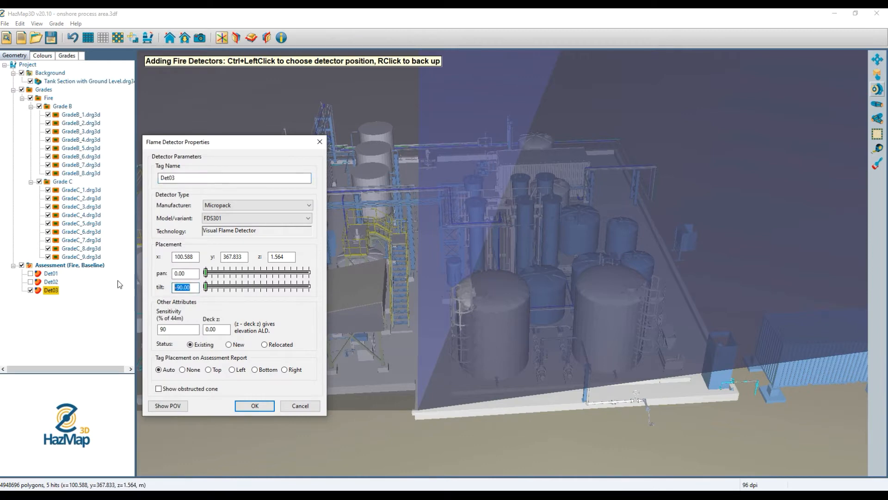
text(20)
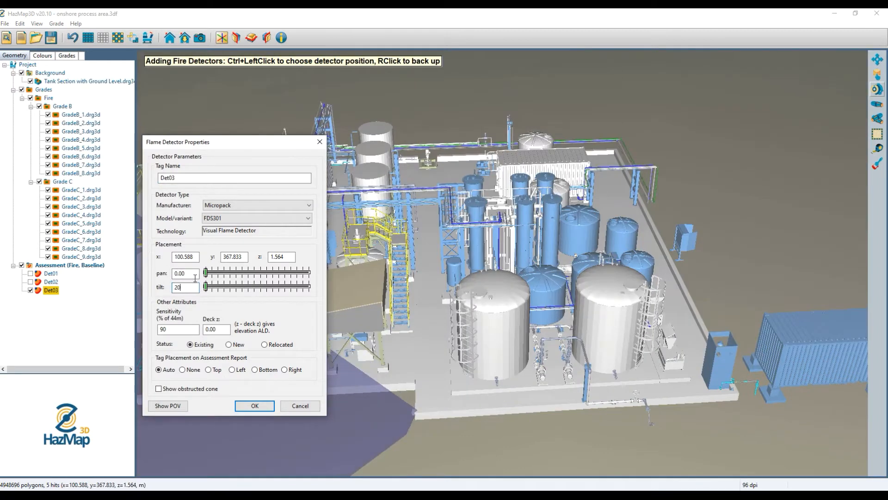
drag(101, 266, 83, 264)
text(135)
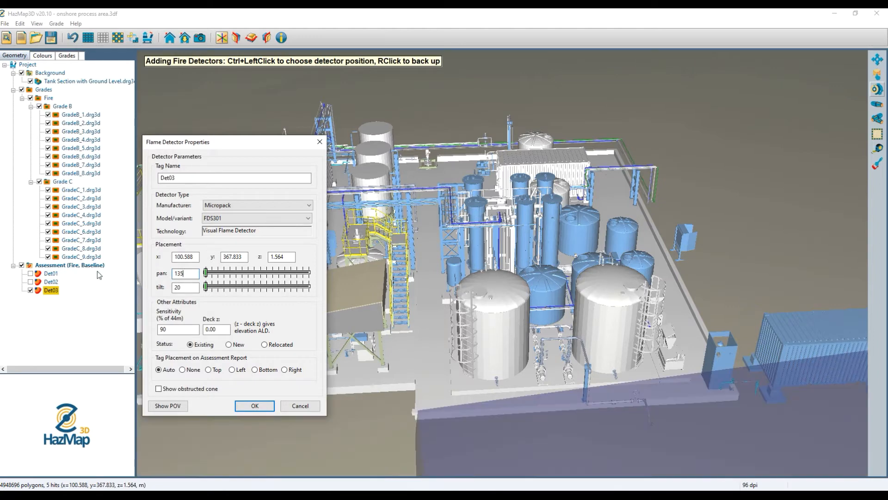
key(BackSpace)
key(BackSpace)
key(BackSpace)
text(2)
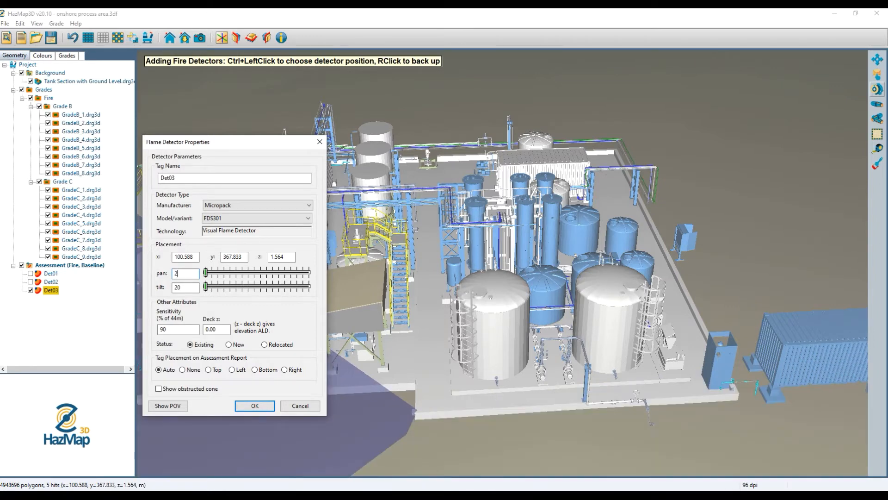
text(10)
Step: Raise Det03 to a z position of 5.25, change its pan to 225, and apply its properties
double_click(282, 257)
text(5.)
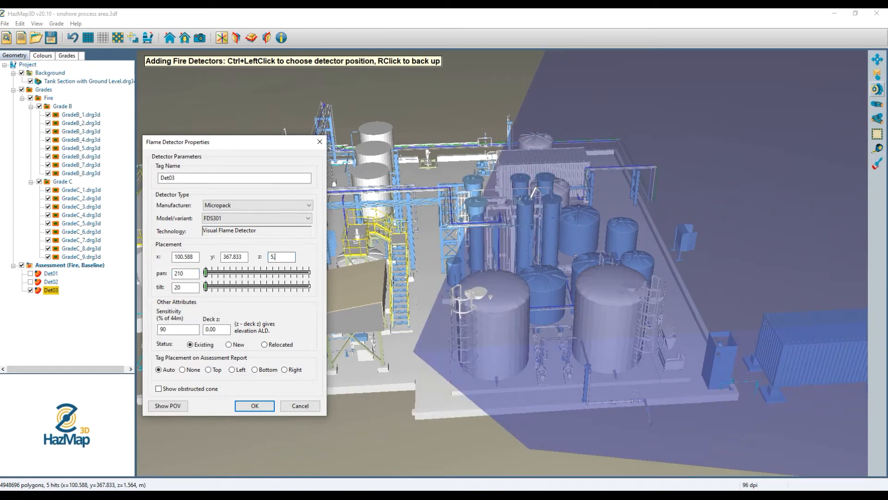
text(25)
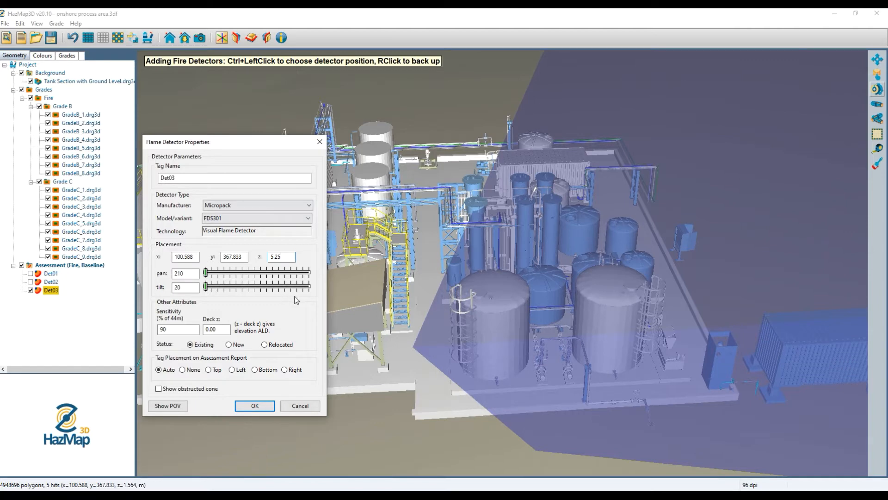
double_click(169, 273)
text(225)
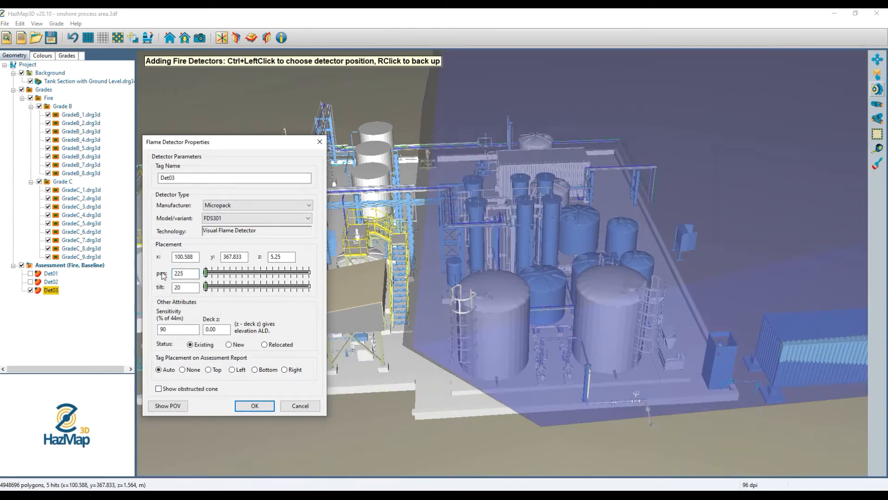
click(273, 404)
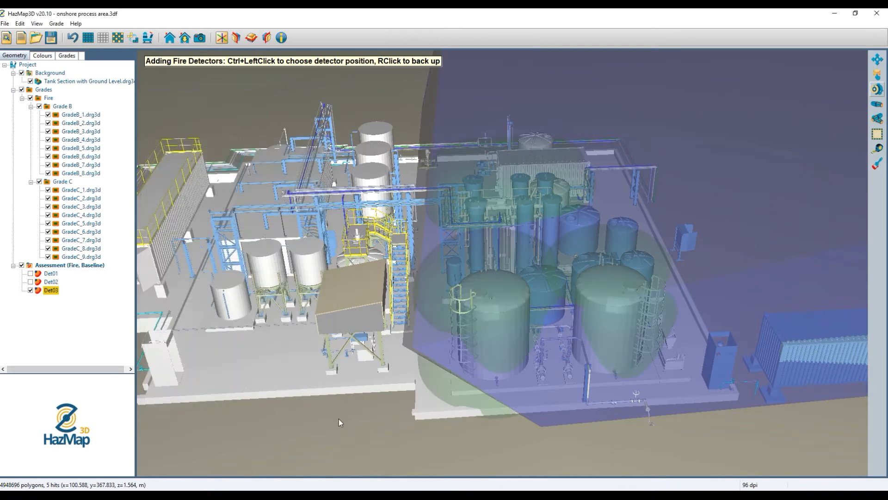
drag(450, 430, 468, 428)
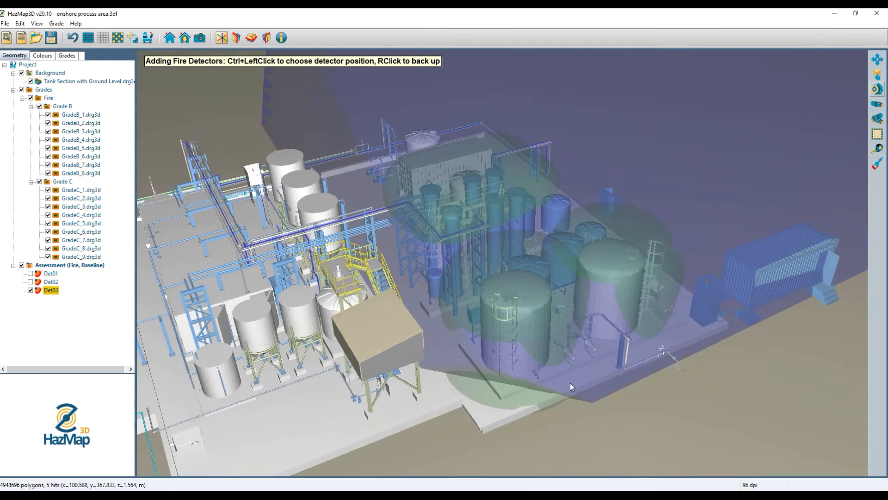
Step: Add a fourth fire detector beside the three elevated grey tanks, at about x 101.3, y 348.4, z 1.2 m
drag(516, 329, 379, 393)
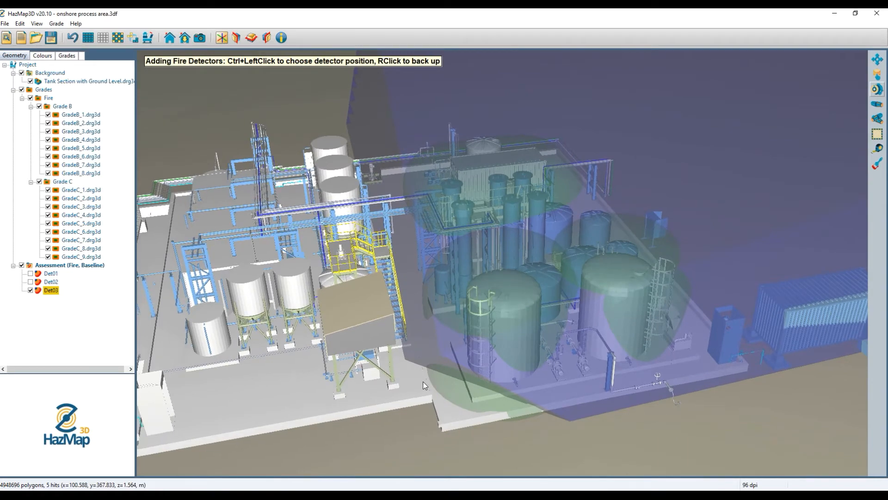
drag(447, 387, 469, 137)
scroll(470, 137, up, 3)
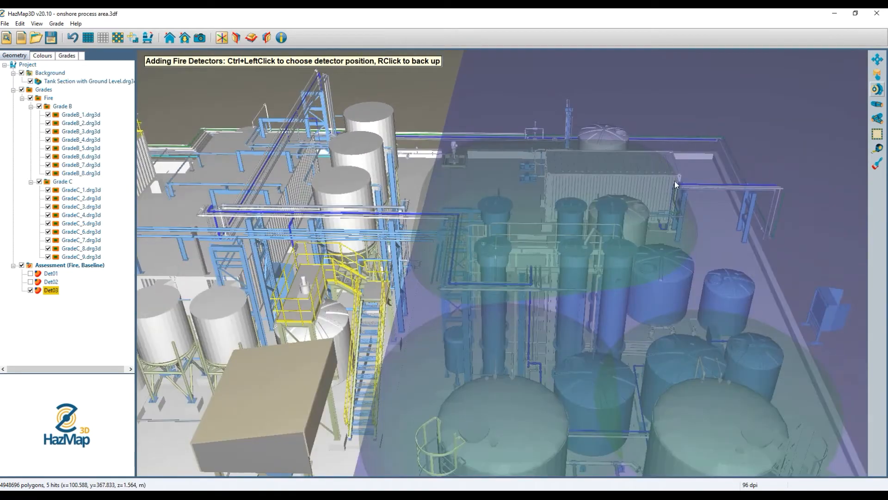
scroll(680, 184, up, 2)
drag(618, 260, 568, 293)
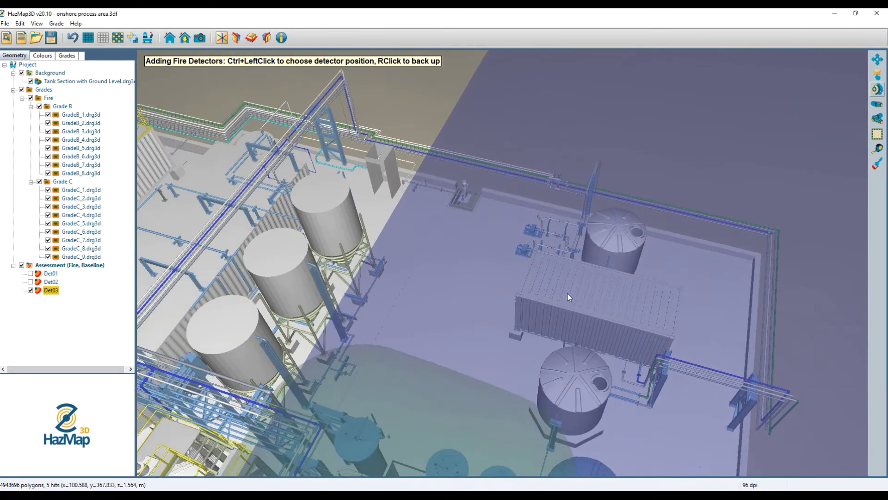
scroll(301, 302, up, 2)
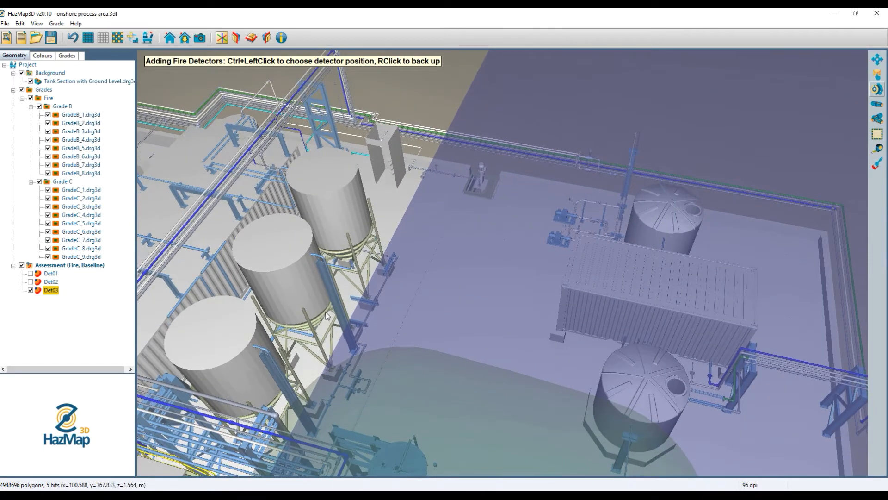
scroll(307, 306, up, 2)
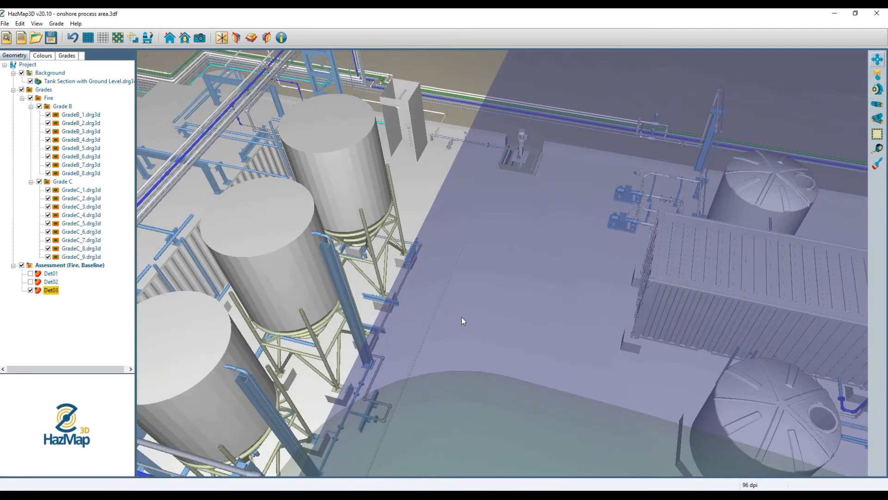
scroll(463, 315, up, 2)
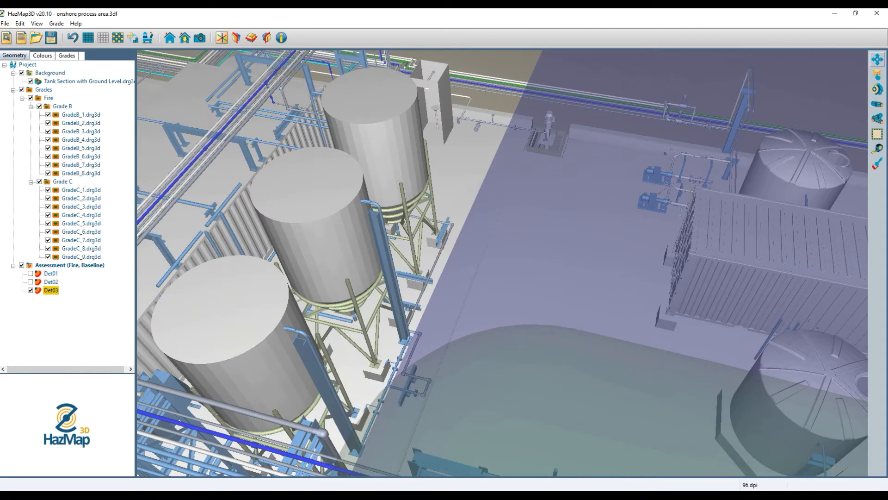
click(878, 91)
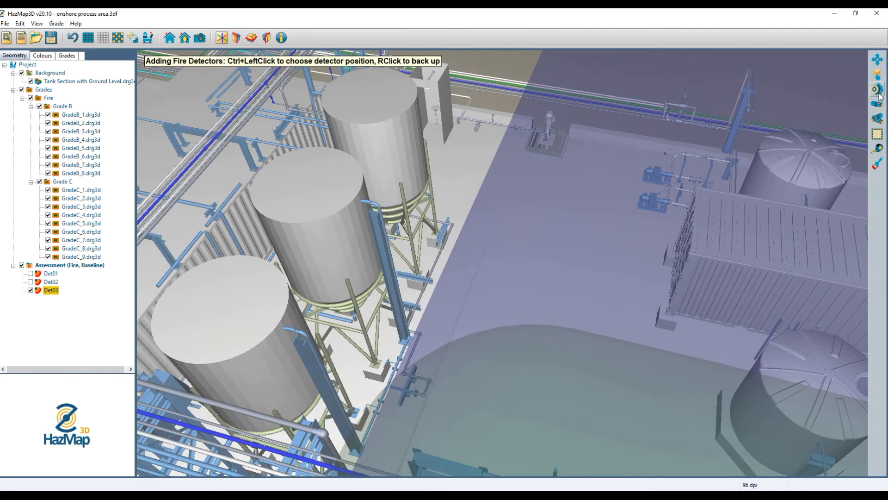
ctrl+click(451, 288)
Step: Hide Det03 and leave only the new detector Det04 displayed in the assessment
click(30, 298)
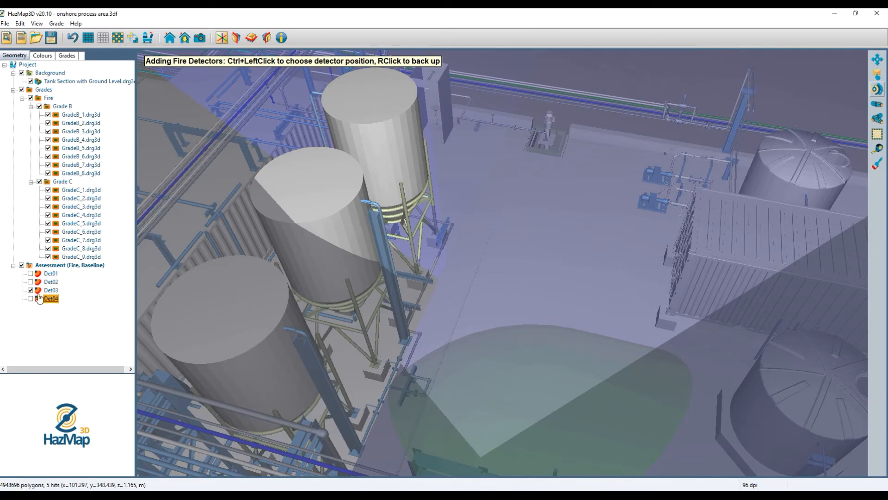
click(30, 290)
click(30, 299)
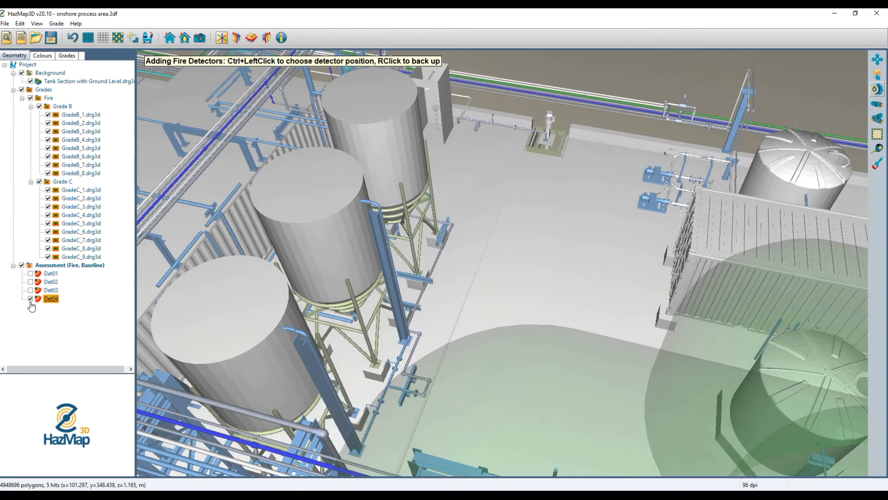
Step: Aim the new detector Det04 with a tilt of 20 and a pan of 135
double_click(51, 299)
drag(198, 288, 159, 291)
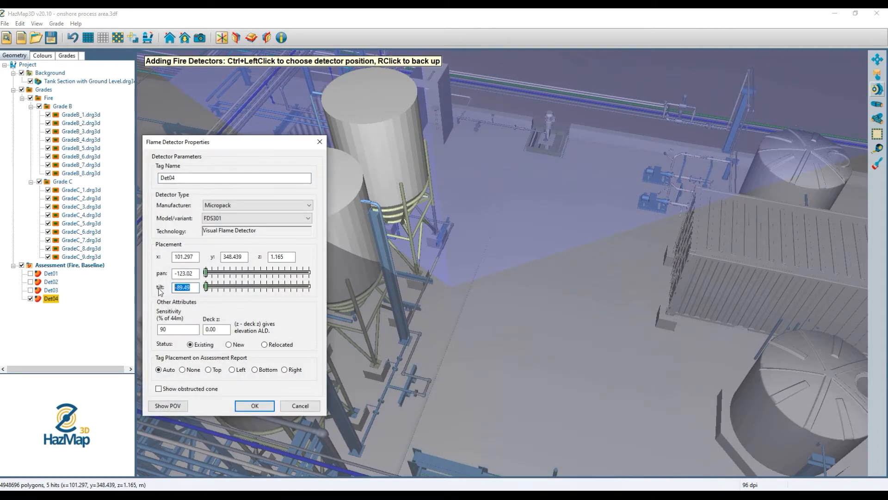
text(20)
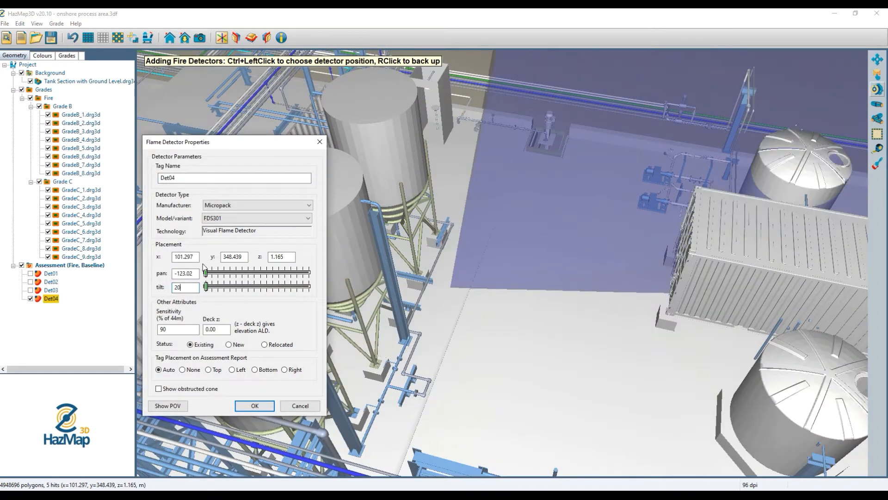
drag(195, 272, 84, 271)
text(135)
Step: Raise Det04 to a z position of 5.25 and apply its properties
drag(293, 257, 143, 254)
text(5.25)
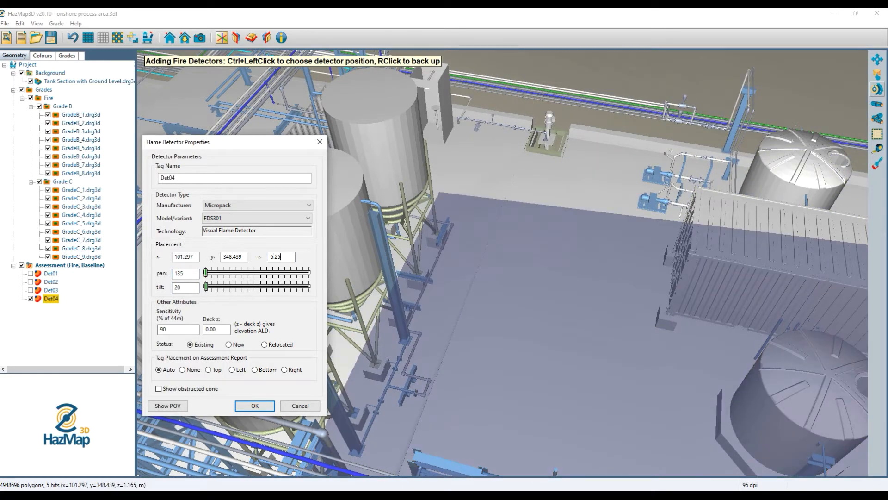
click(252, 407)
click(253, 408)
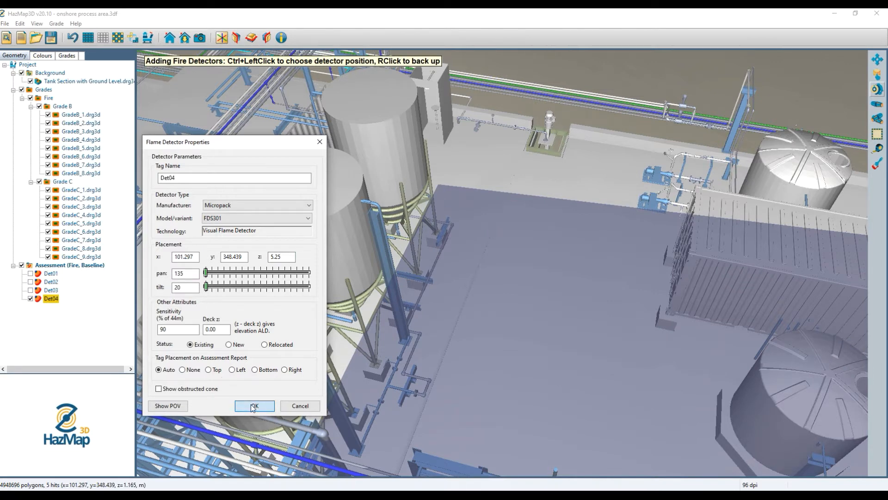
click(253, 406)
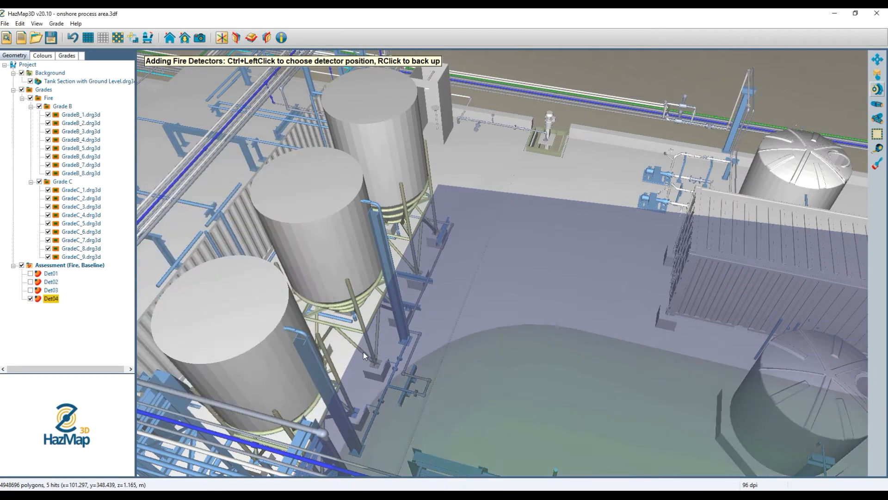
Step: Leave fire detector placement and display the Det01, Det02 and Det03 footprints in the Baseline assessment
scroll(396, 367, down, 3)
right_click(396, 339)
drag(377, 221, 415, 234)
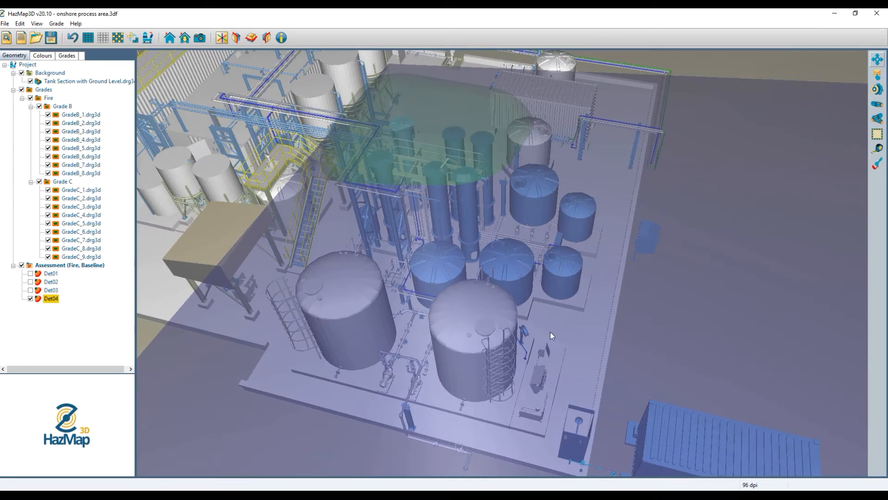
drag(404, 347, 467, 339)
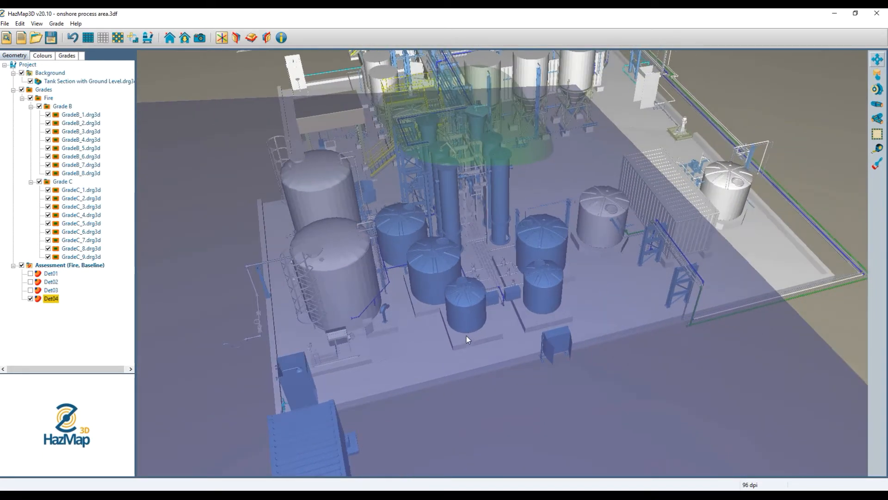
click(30, 273)
click(30, 282)
click(30, 290)
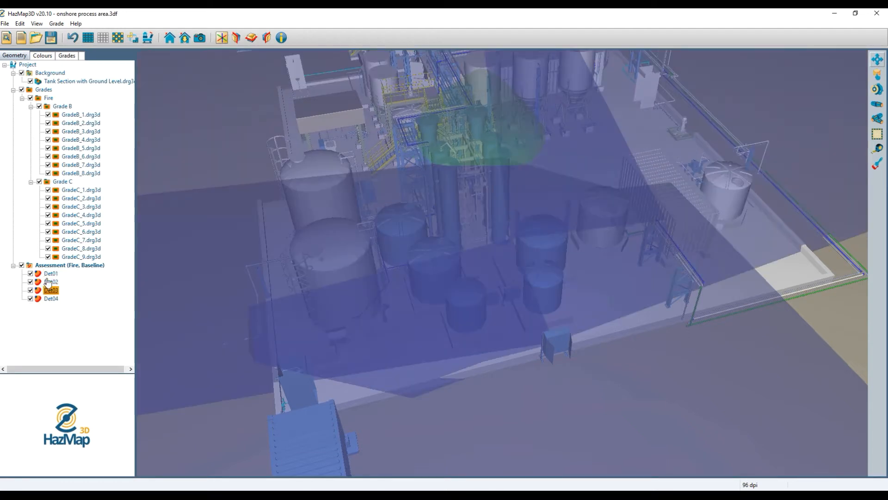
Step: Run the Baseline fire detection assessment with its existing settings
right_click(63, 266)
click(87, 274)
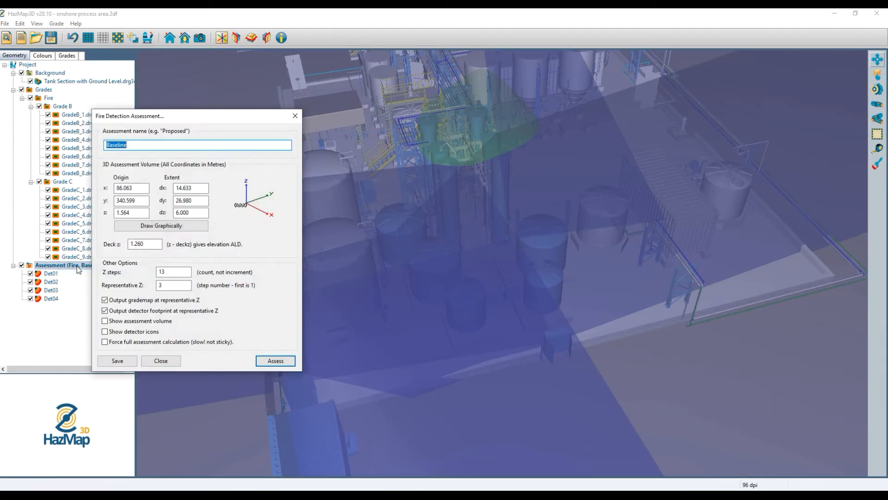
key(Return)
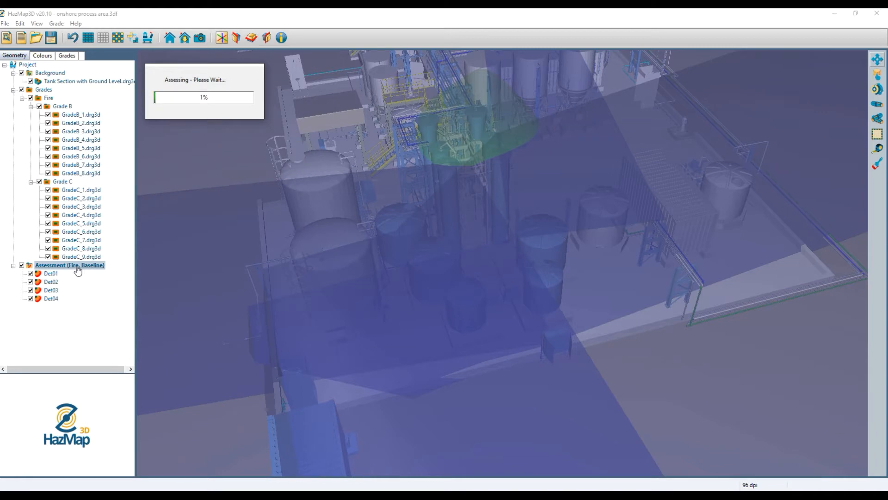
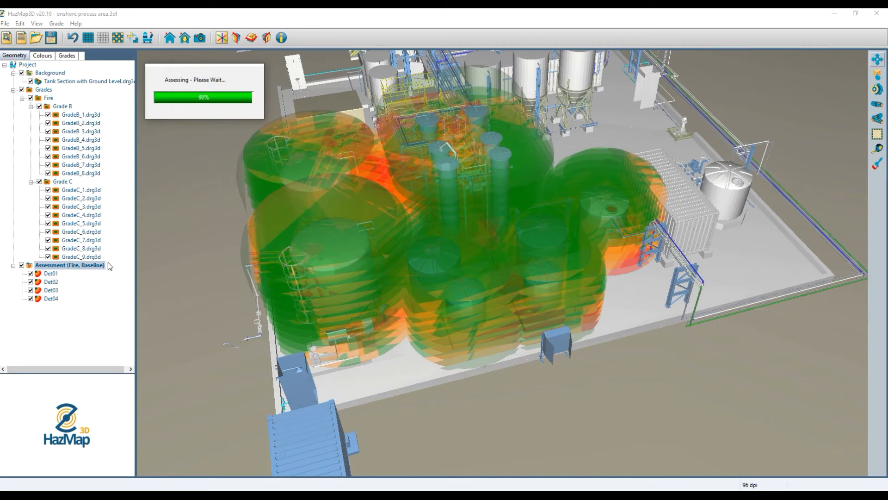
Step: Enable detector icons in the Baseline assessment options and save the settings
double_click(69, 265)
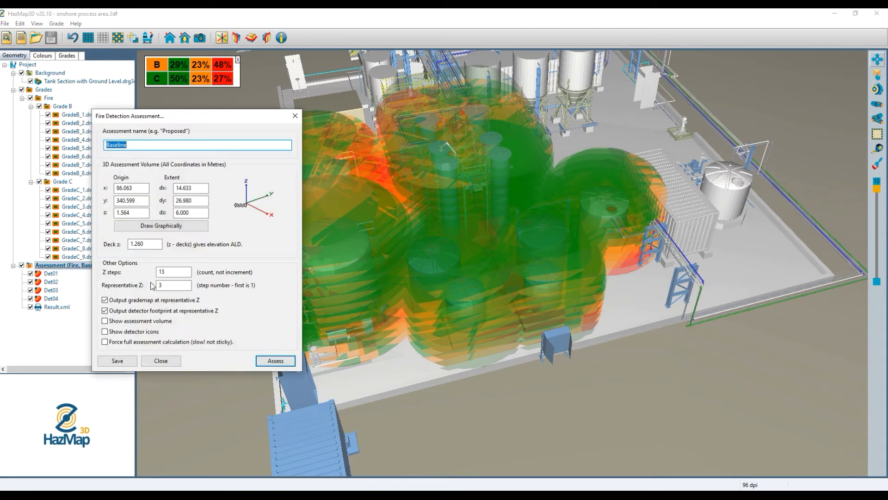
click(106, 331)
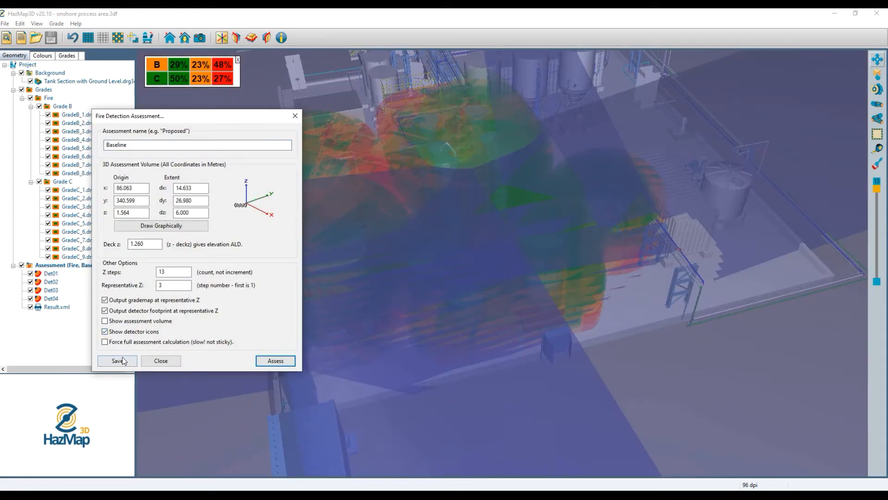
click(123, 362)
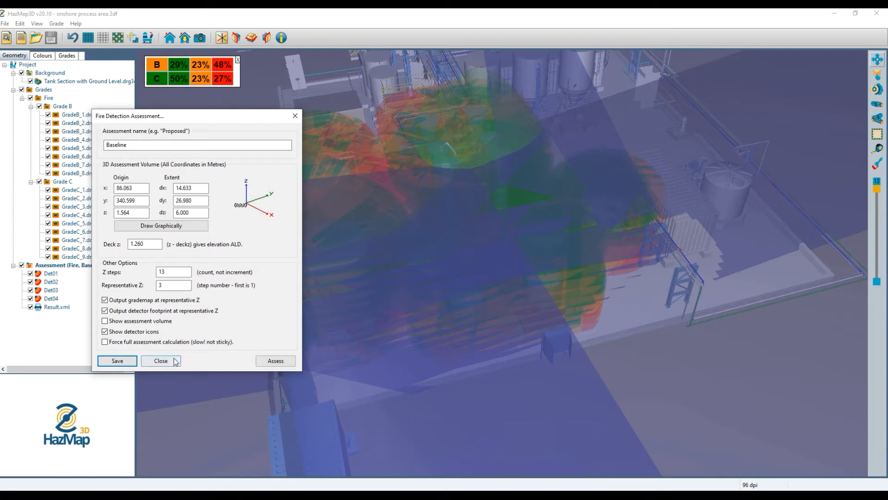
click(161, 360)
Step: Hide the Baseline result and all four detector footprints, and examine the detector icons around the tank area
click(30, 306)
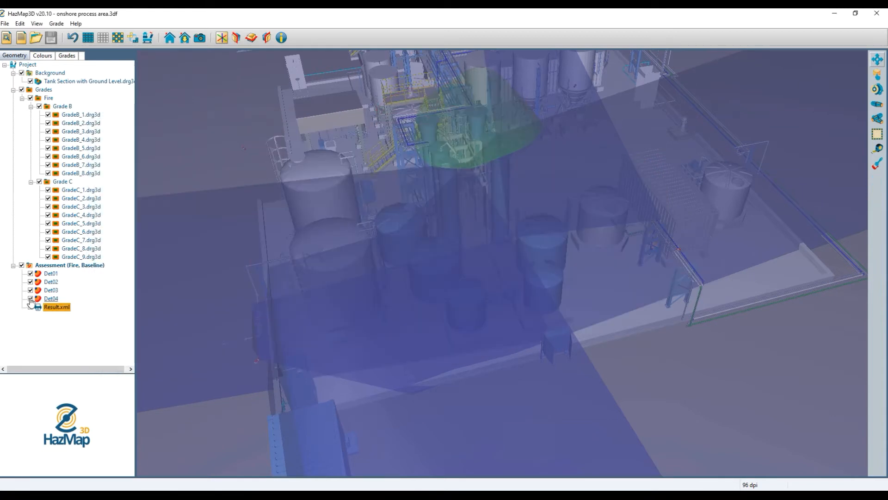
click(30, 299)
click(30, 290)
click(30, 281)
click(31, 273)
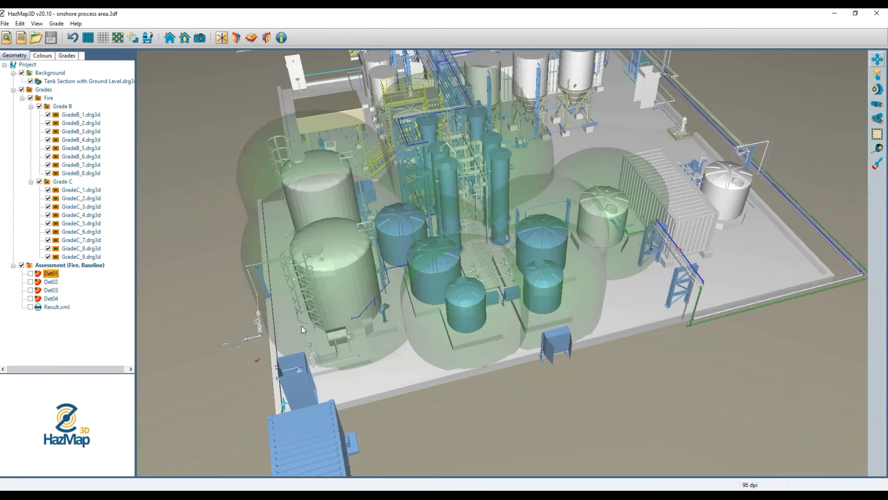
scroll(253, 373, up, 6)
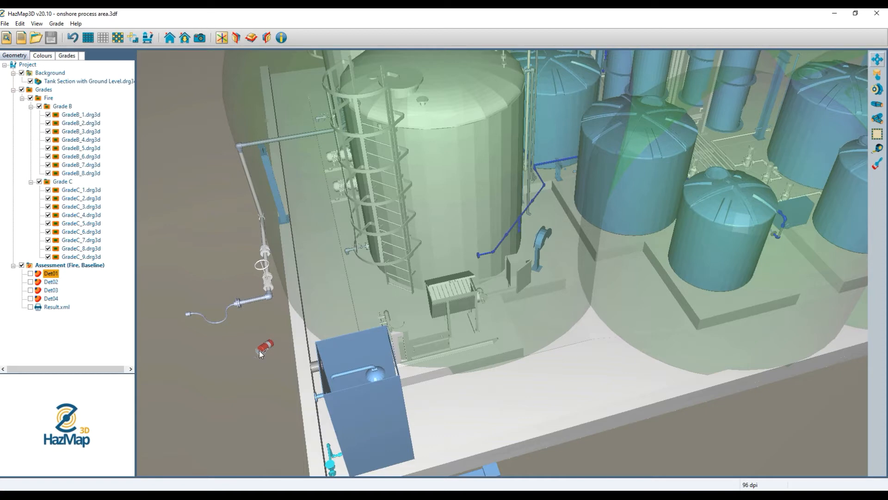
scroll(264, 348, down, 5)
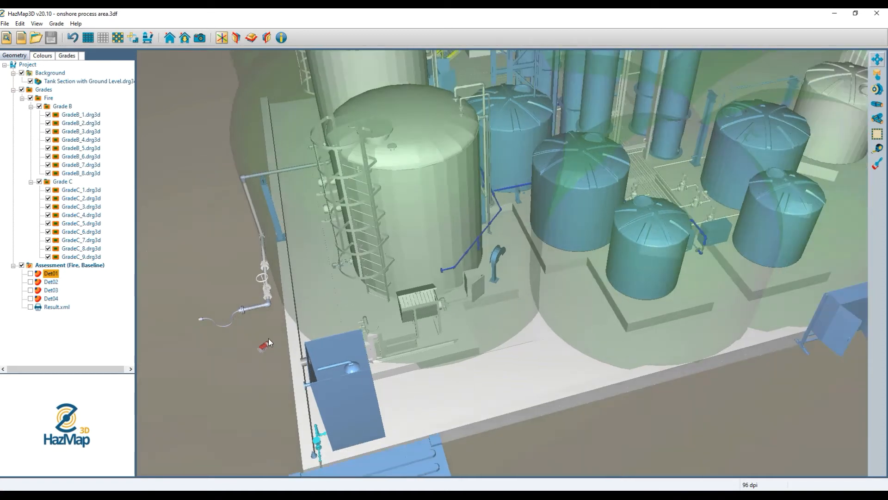
scroll(488, 307, down, 5)
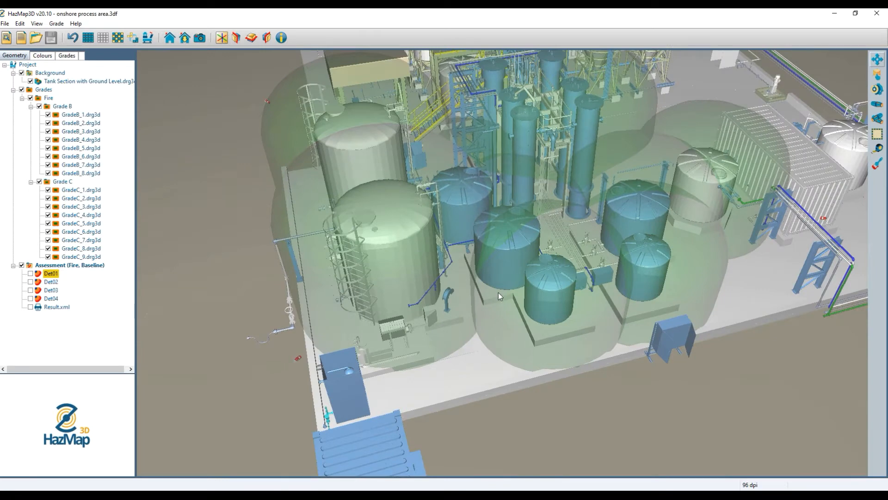
drag(498, 292, 481, 318)
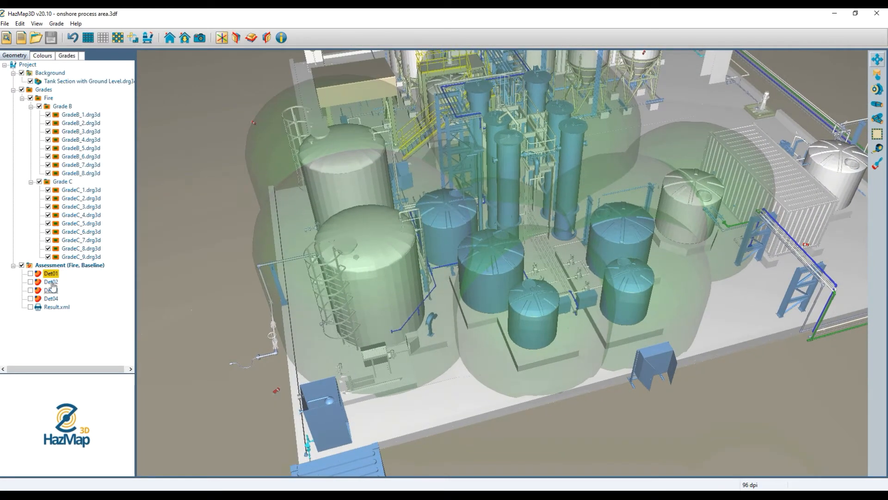
Step: Display the Det01 to Det04 footprints again and rerun the Baseline fire assessment
click(30, 273)
click(30, 281)
click(30, 290)
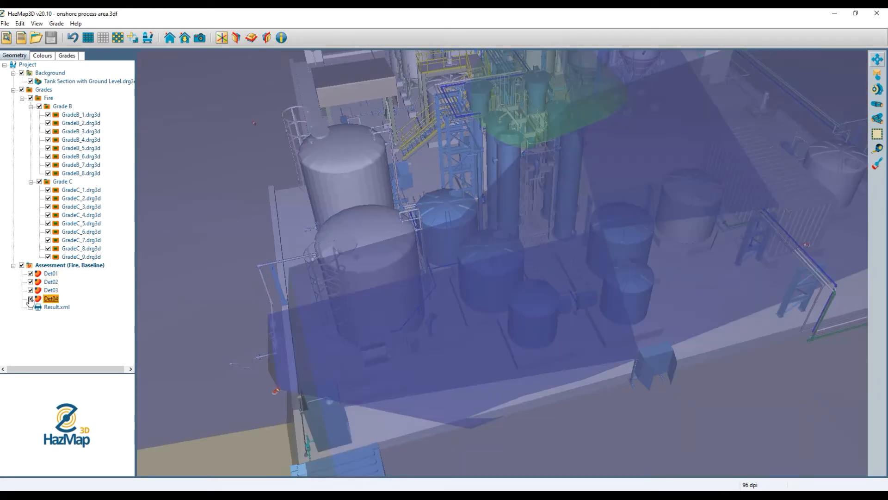
click(31, 299)
right_click(57, 266)
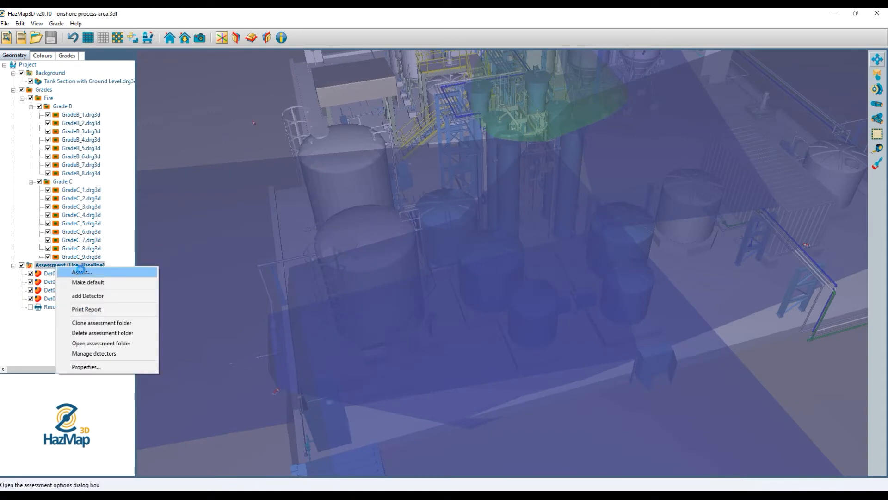
click(81, 272)
key(Return)
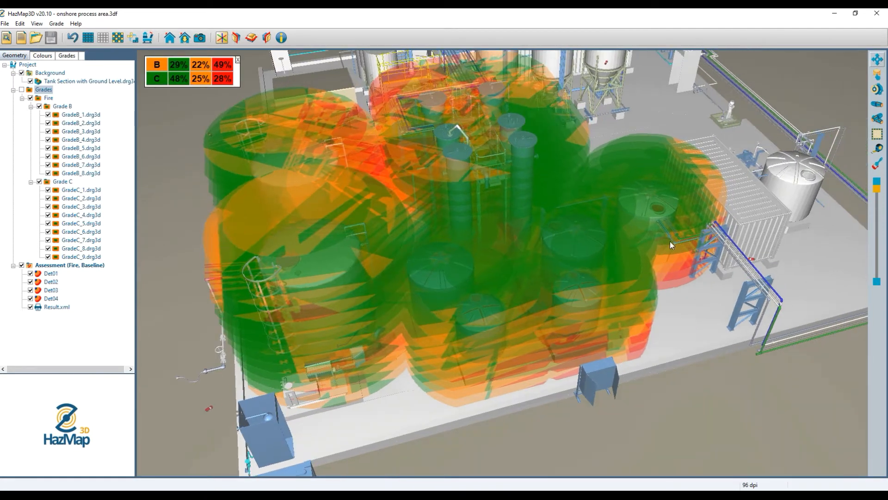
Step: Lower the height level shown for the Baseline result and examine the coverage around the tanks
drag(878, 194, 874, 250)
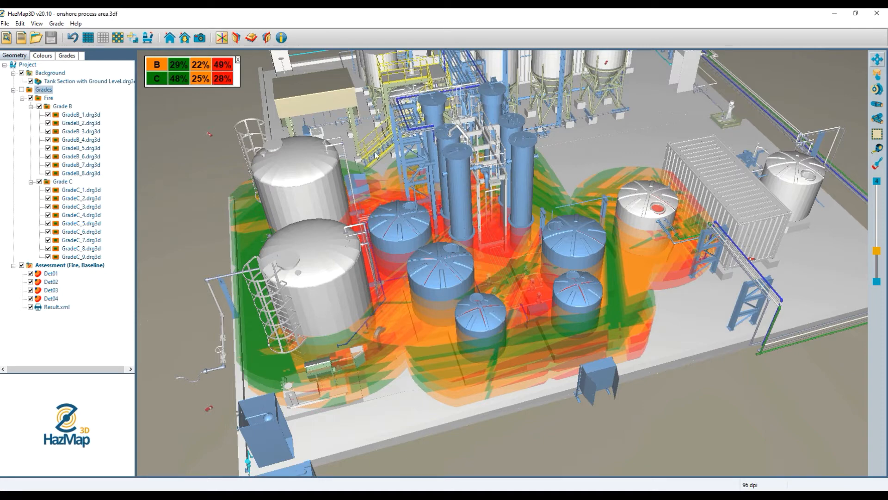
drag(527, 356, 385, 116)
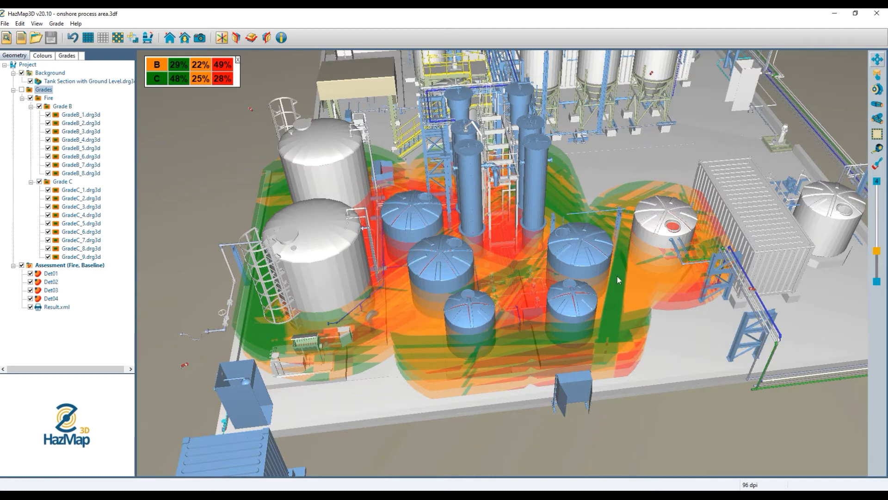
Step: Clone the Baseline assessment as Proposed, copying its detector definitions as well
right_click(90, 266)
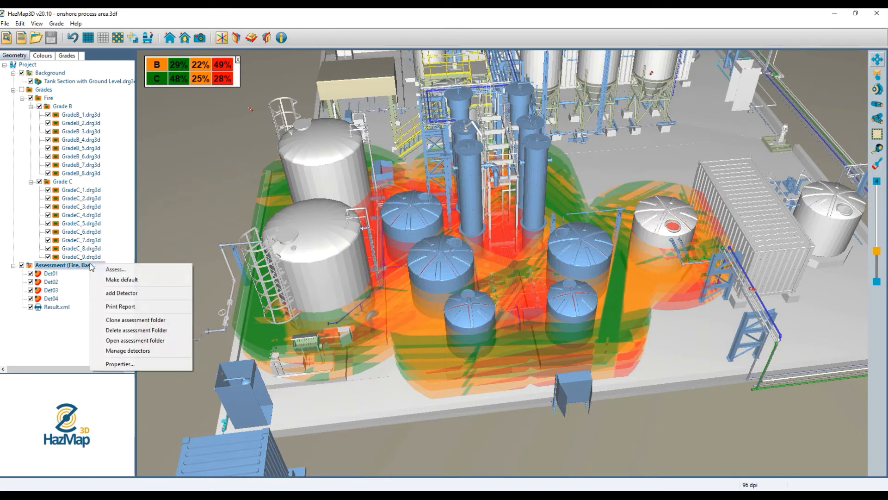
click(132, 320)
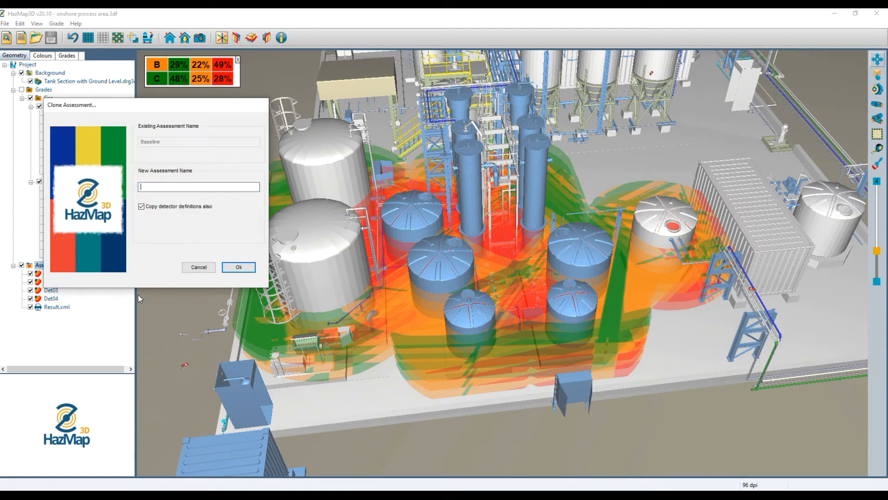
text(Proposed)
click(238, 267)
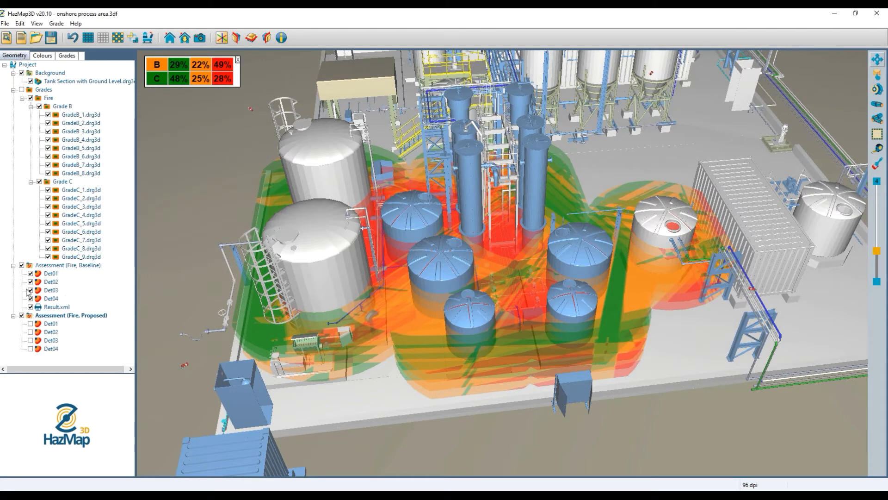
Step: Hide the Baseline assessment and its Result.xml coverage, briefly redisplaying the result to review the gaps
click(21, 265)
click(30, 306)
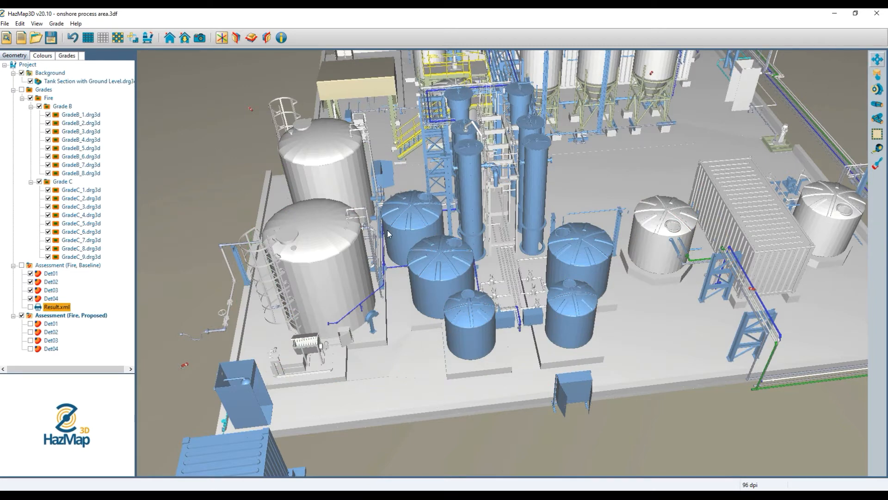
click(30, 307)
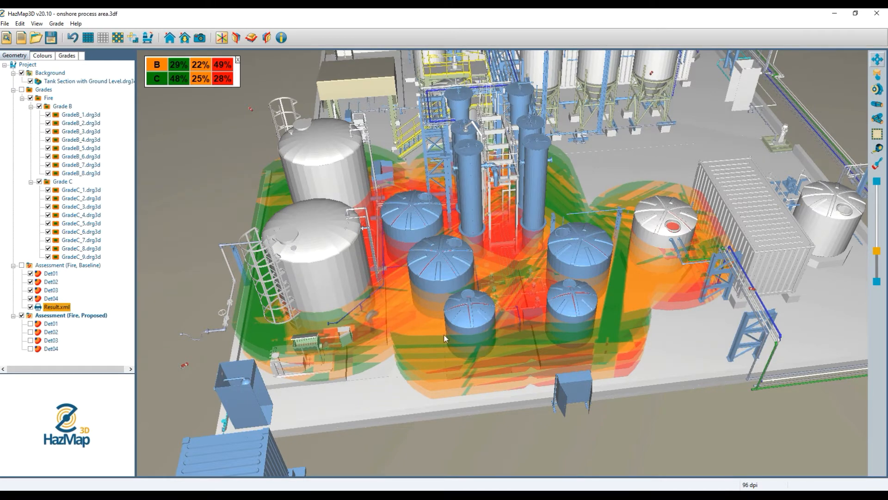
click(31, 307)
click(30, 323)
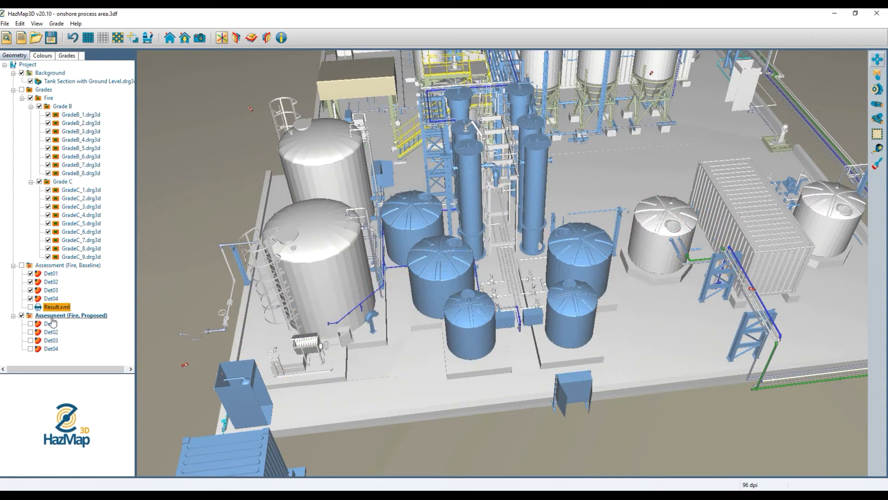
Step: Add a fire detector to the Proposed assessment on the ground beside the blue cabinet, at about x 86.3, y 357.1
click(878, 88)
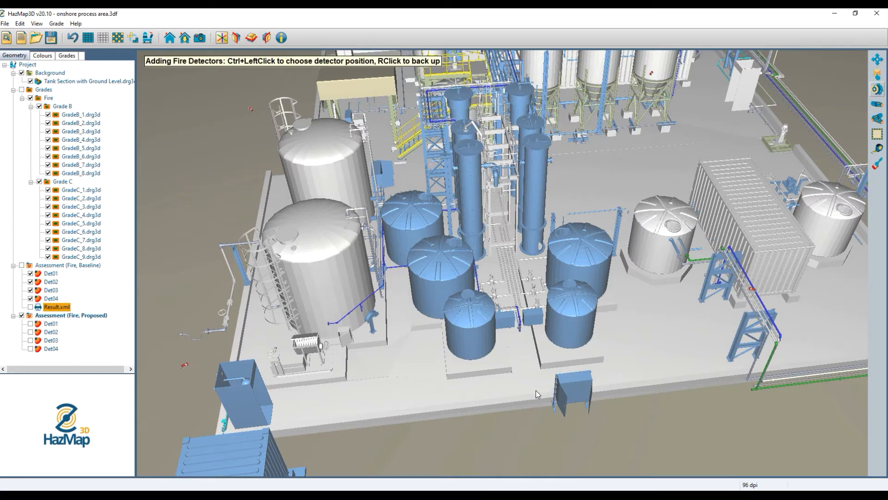
scroll(535, 391, up, 5)
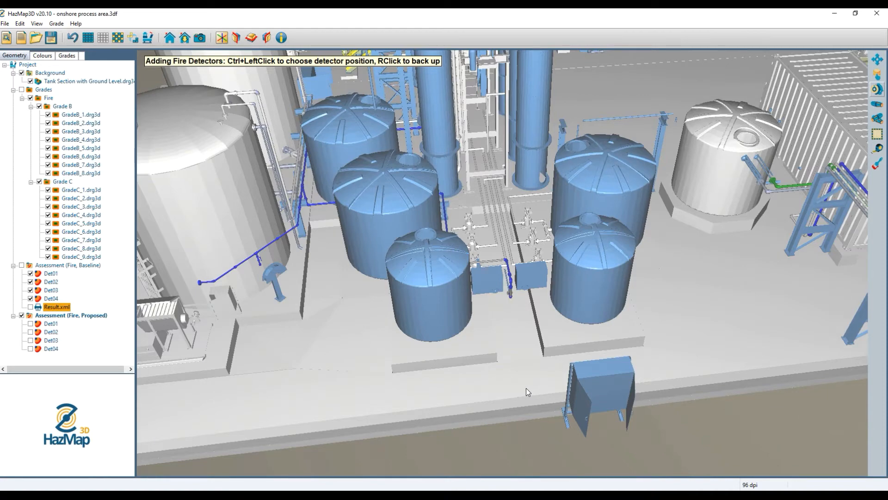
ctrl+click(526, 387)
Step: Set Det05's placement in the Proposed assessment to z 5.25, tilt 20 and pan 30
scroll(511, 375, down, 2)
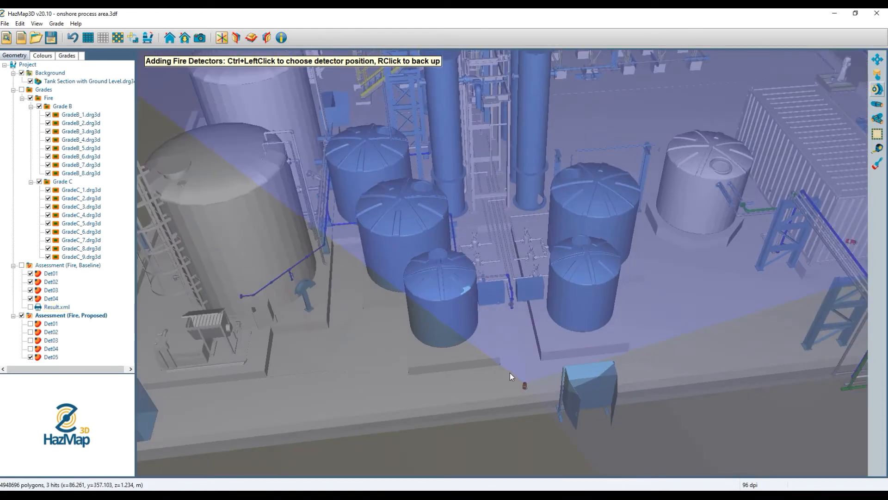
scroll(510, 373, down, 4)
click(44, 357)
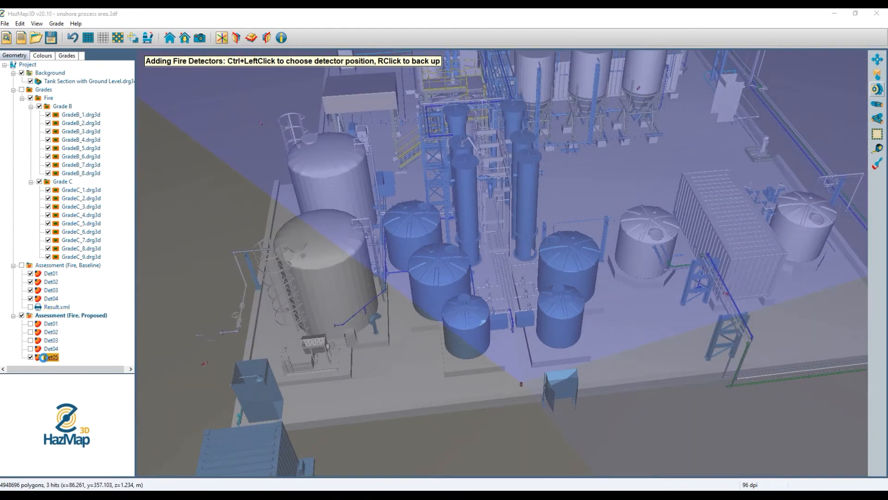
drag(291, 257, 201, 250)
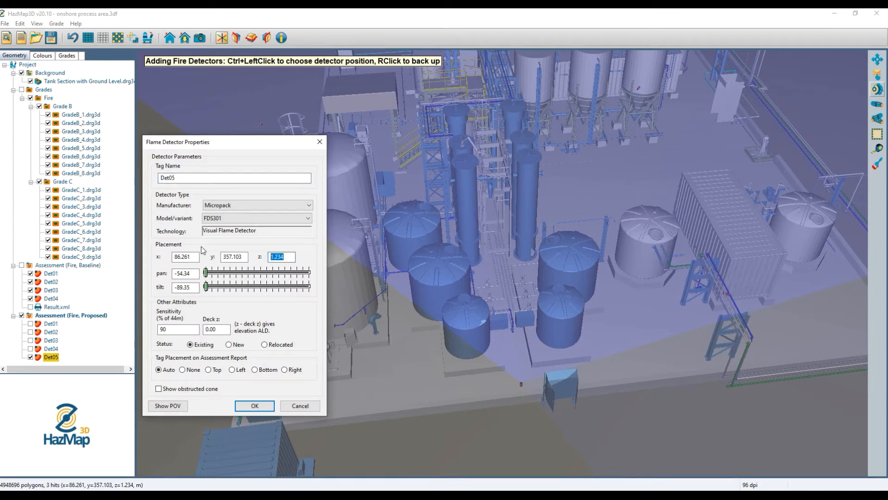
text(5.25)
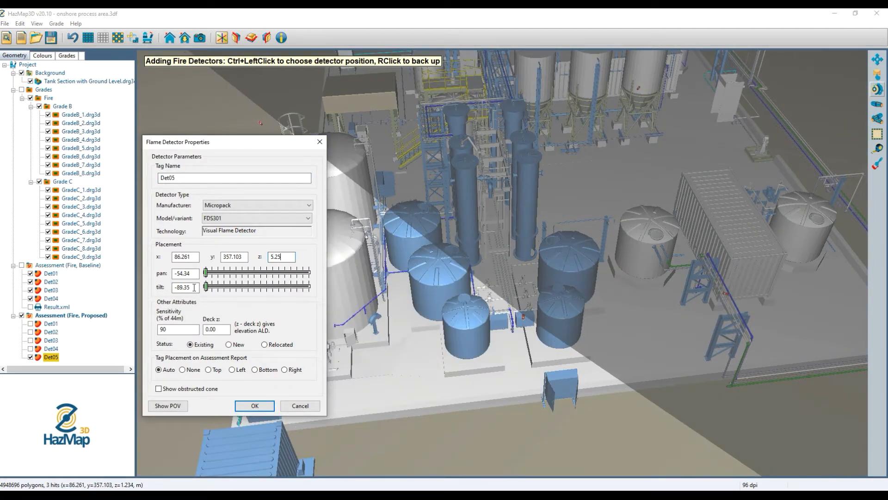
drag(195, 287, 116, 272)
text(20)
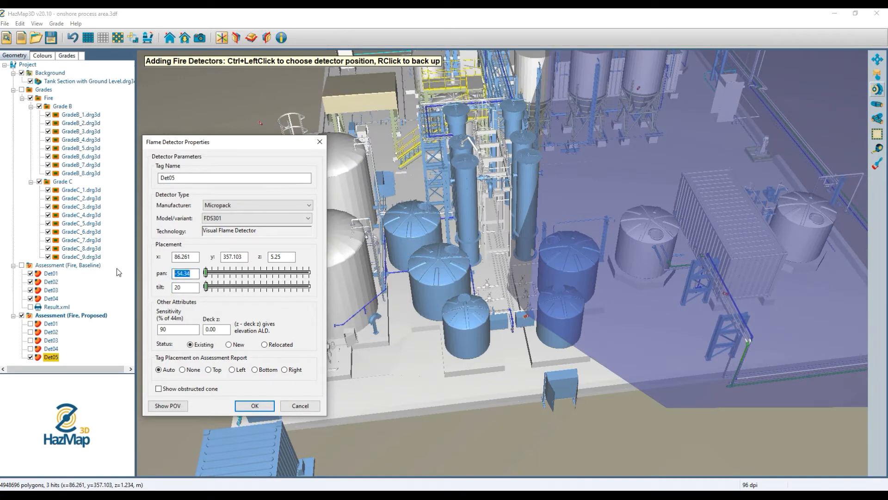
text(30)
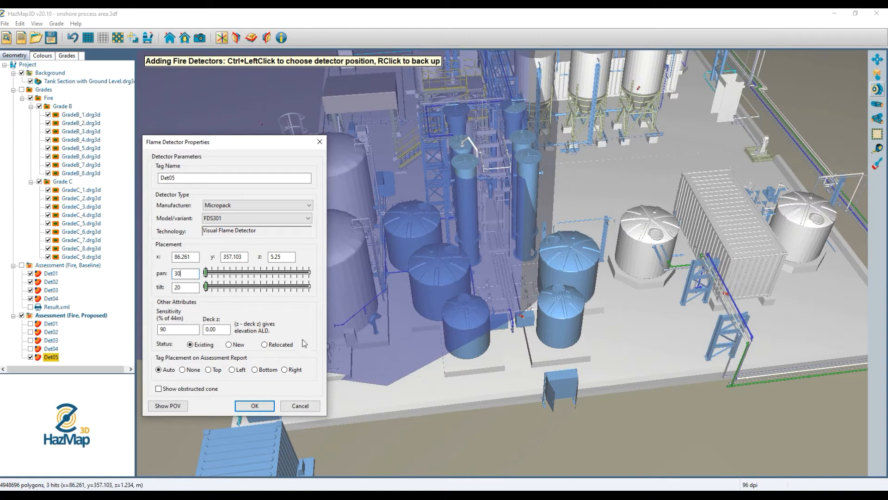
click(248, 407)
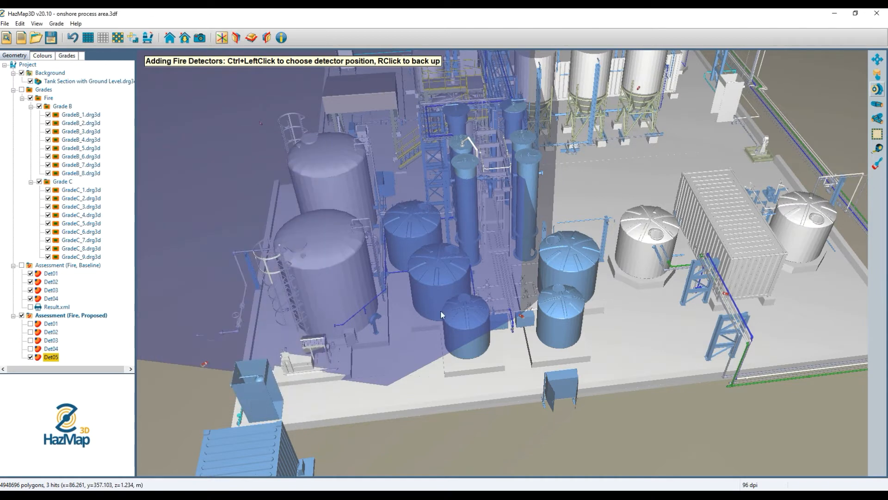
Step: Show Det01 to Det04 in the Proposed assessment and run its fire detection assessment
click(31, 323)
click(31, 332)
click(30, 340)
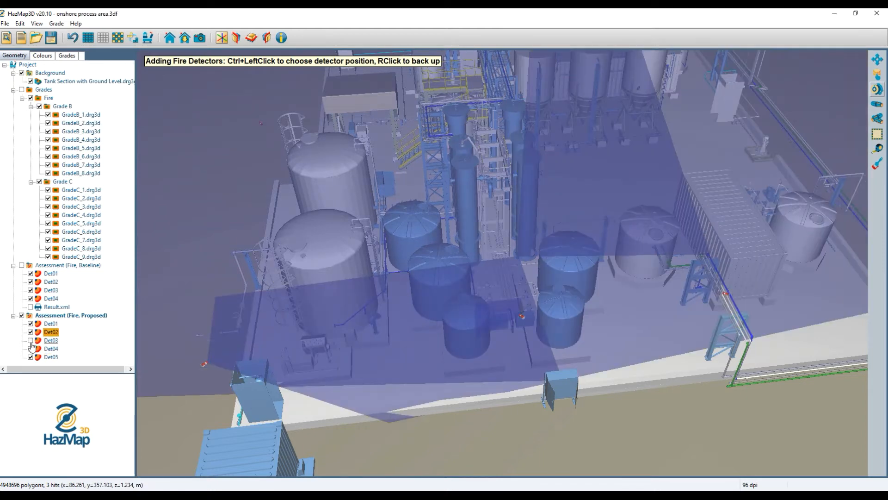
click(32, 348)
right_click(63, 316)
click(66, 326)
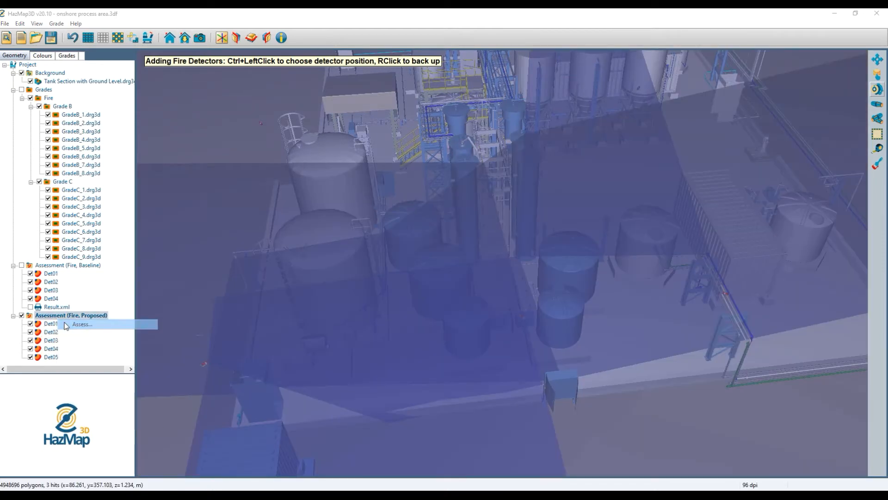
key(Return)
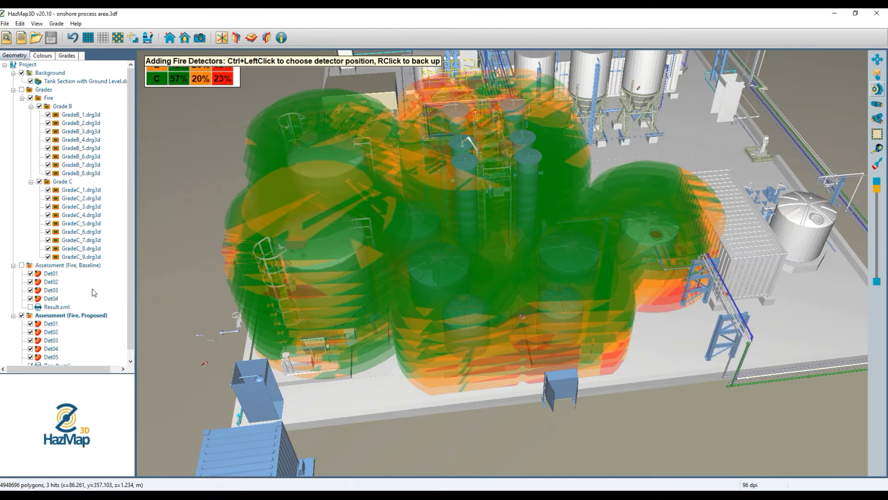
Step: Lower the elevation slice of the Proposed coverage and examine the gaps around the tanks and columns from the opposite side
right_click(365, 144)
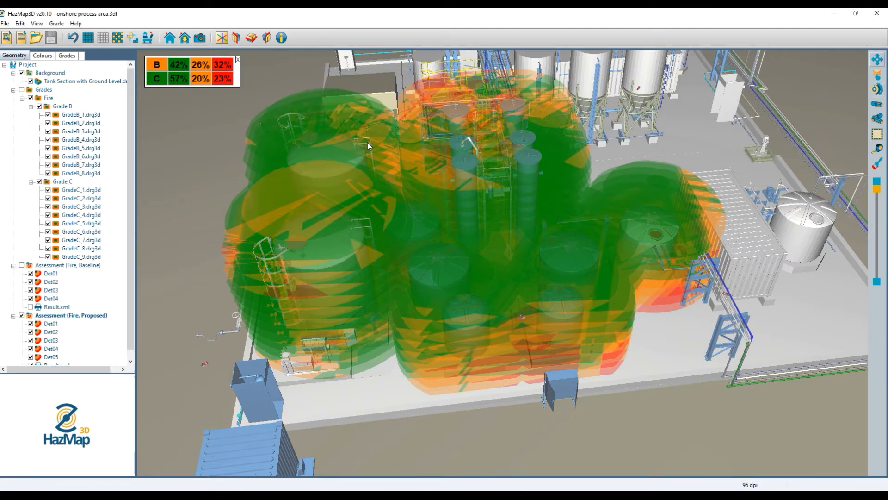
drag(878, 192, 871, 241)
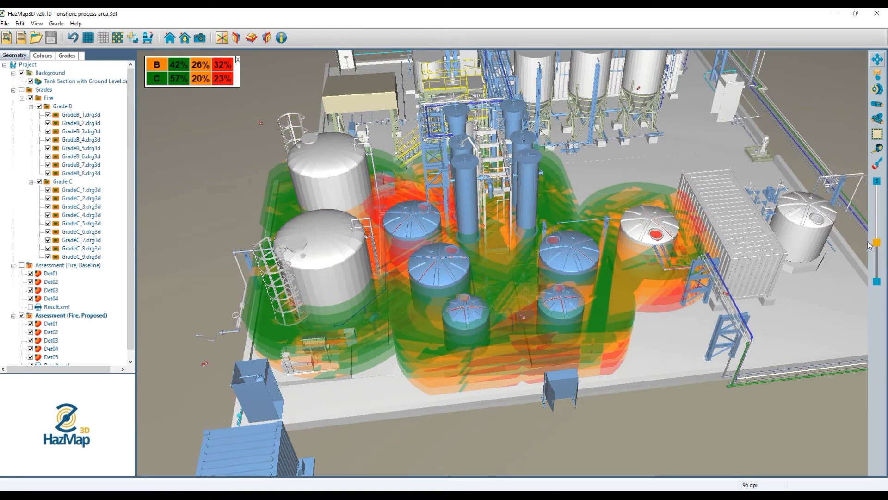
drag(488, 185, 462, 231)
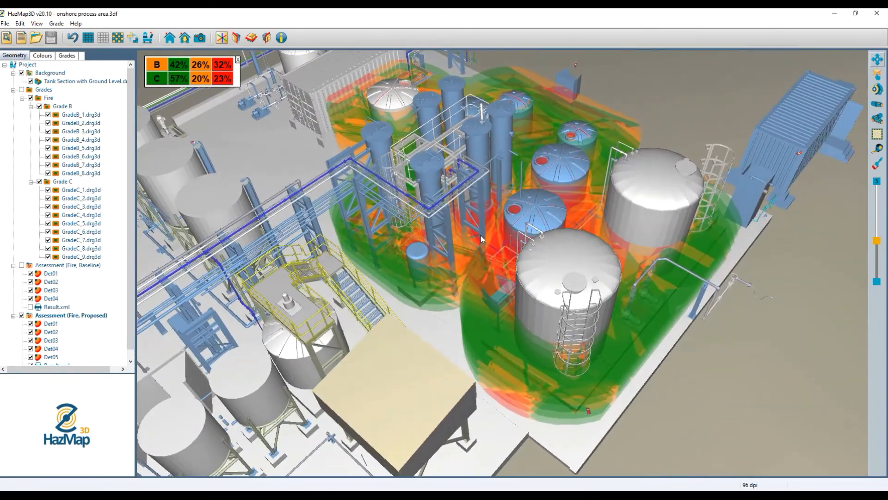
drag(553, 247, 272, 169)
scroll(283, 170, up, 4)
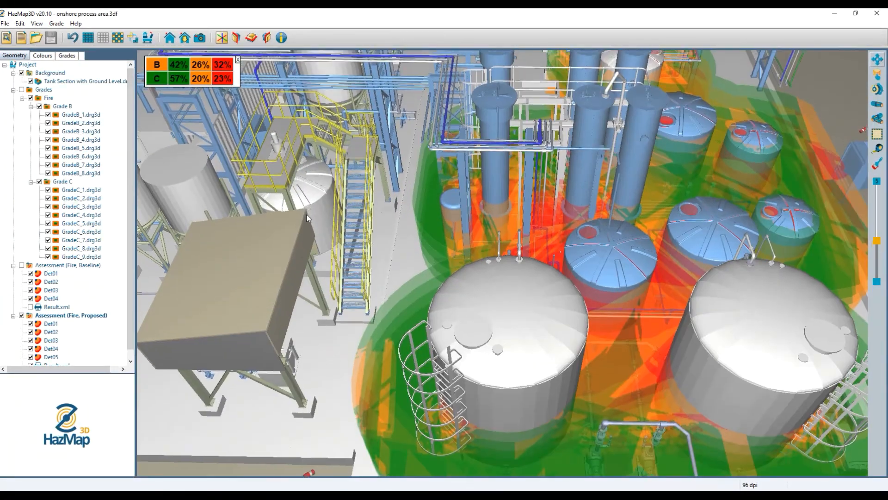
Step: Add a fire detector to the Proposed assessment at the corner beam below the yellow-railed stair platform, at about x 103.1, y 359.6
middle_drag(321, 240, 313, 268)
drag(314, 272, 426, 207)
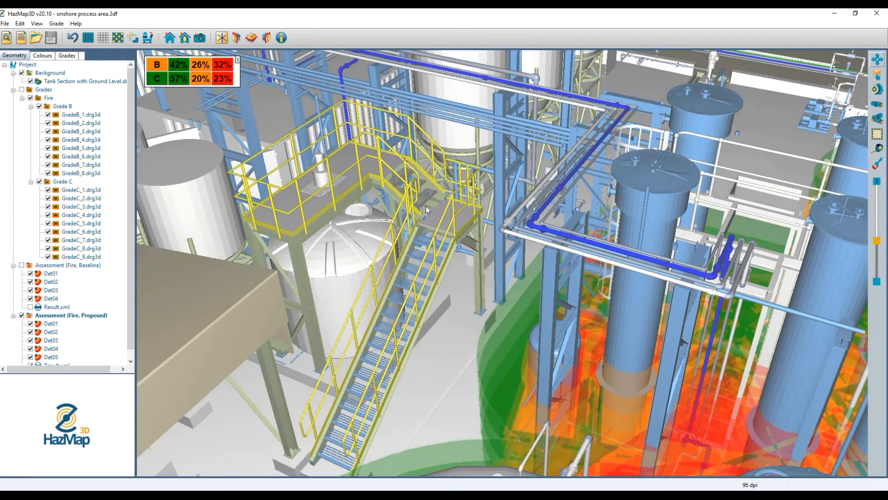
click(290, 217)
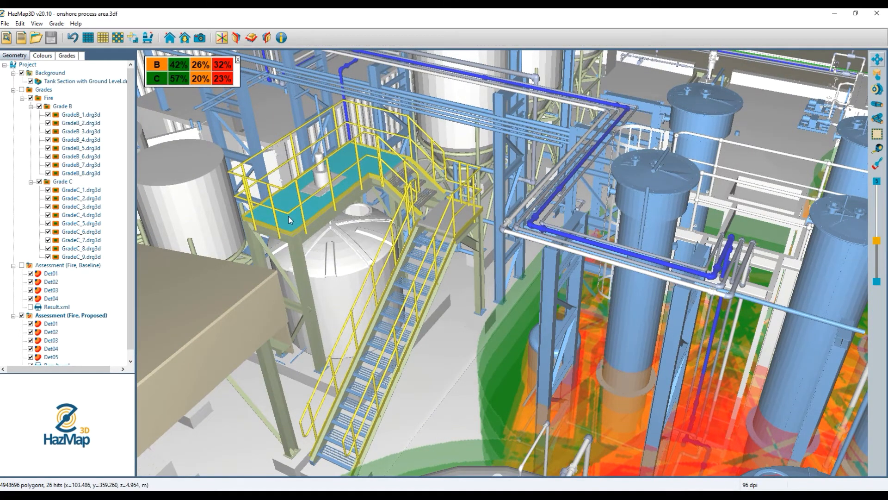
click(878, 89)
scroll(295, 237, up, 5)
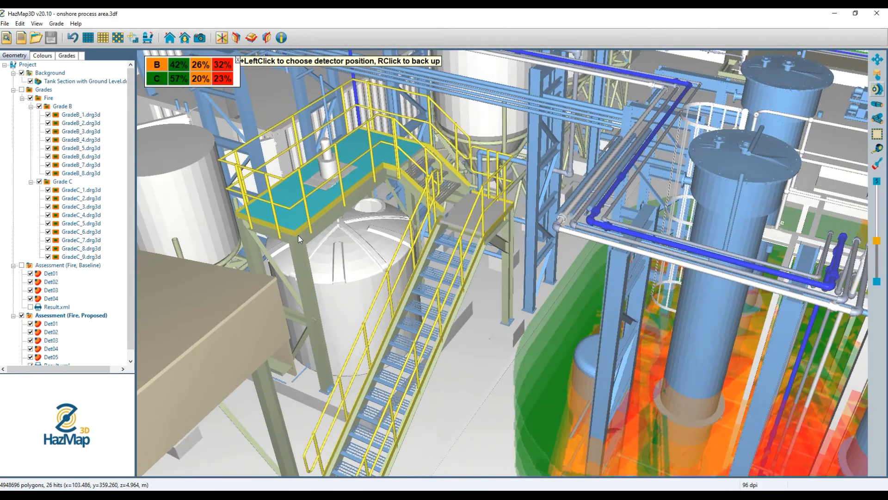
scroll(301, 248, up, 2)
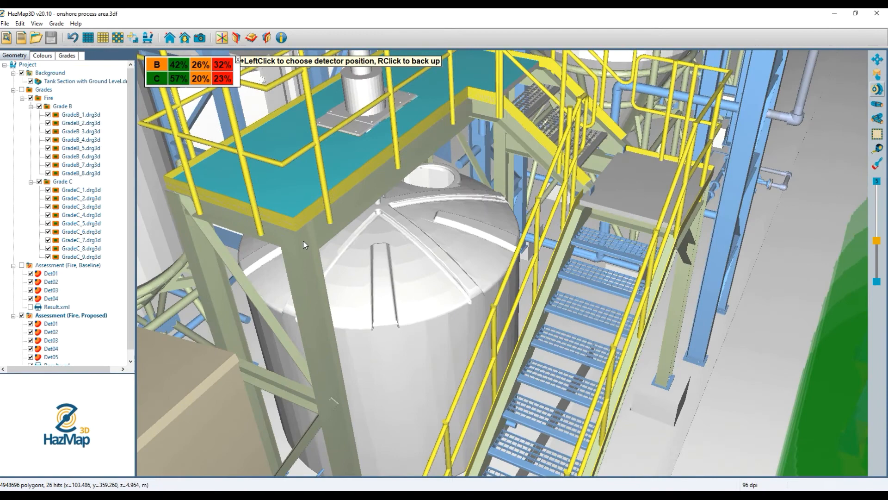
click(301, 236)
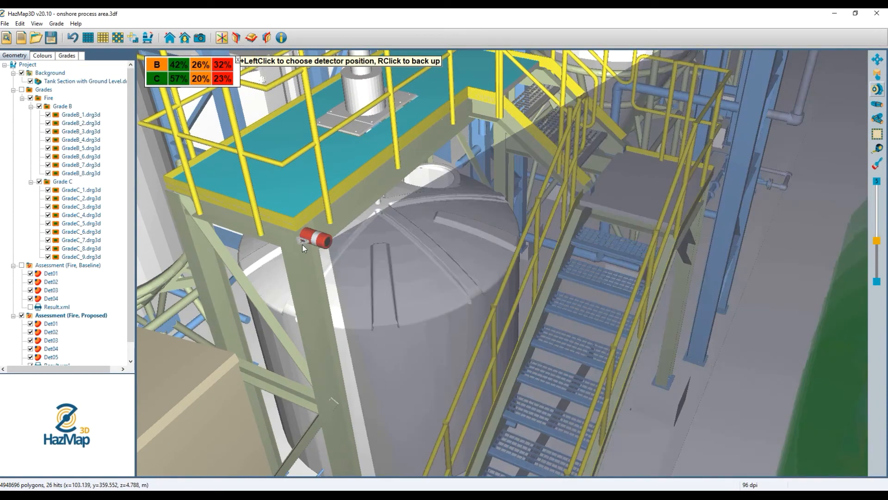
Step: Set Det06's placement in the Proposed assessment to z 7 and tilt 25
scroll(301, 245, down, 1)
scroll(306, 243, down, 6)
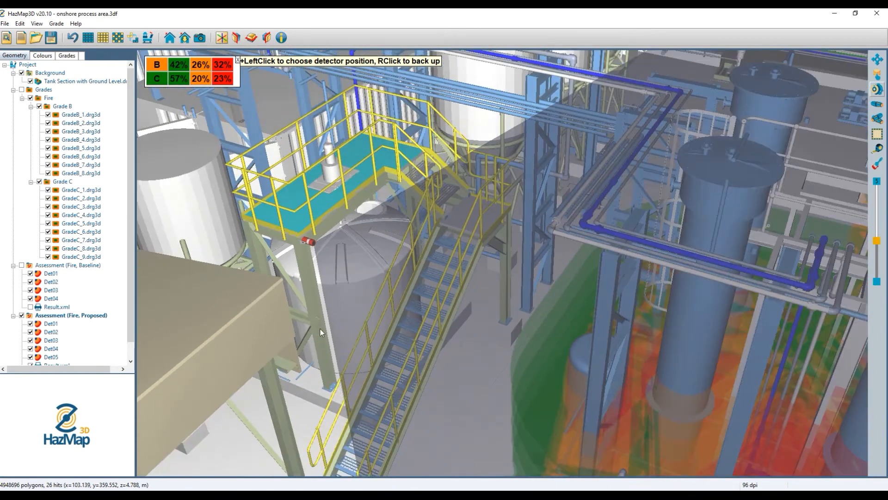
drag(420, 353, 505, 350)
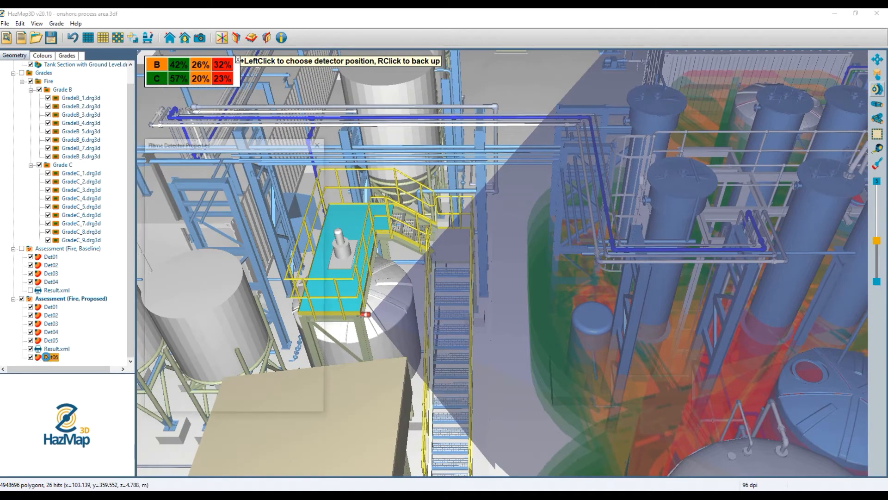
double_click(286, 260)
text(7)
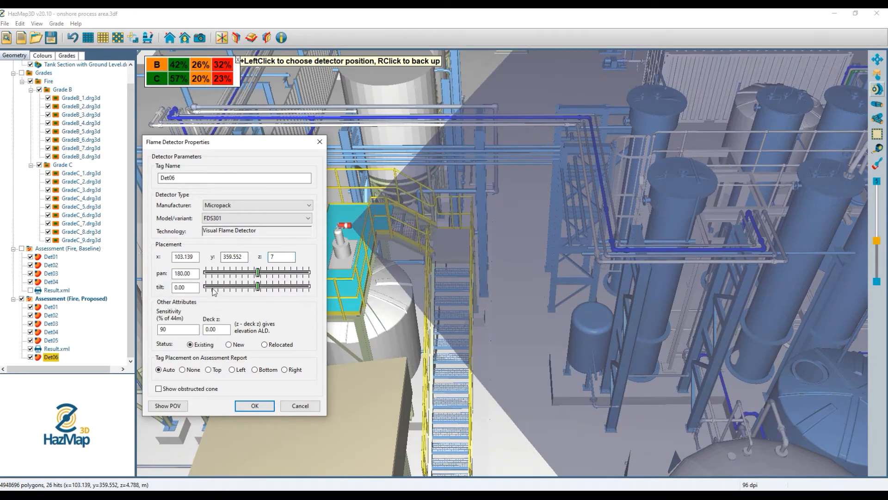
drag(187, 288, 145, 285)
text(25)
click(250, 406)
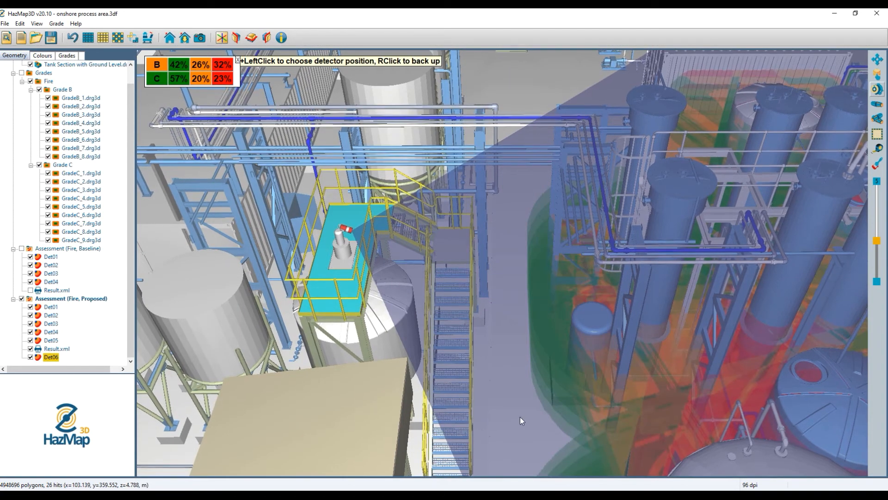
Step: Set Det06's pan to 160, after trying 150, to aim its cone over the columns and tanks
drag(520, 418, 586, 412)
drag(465, 375, 506, 392)
mouse_move(573, 401)
mouse_down()
mouse_move(530, 389)
mouse_move(622, 407)
mouse_up()
drag(541, 397, 543, 394)
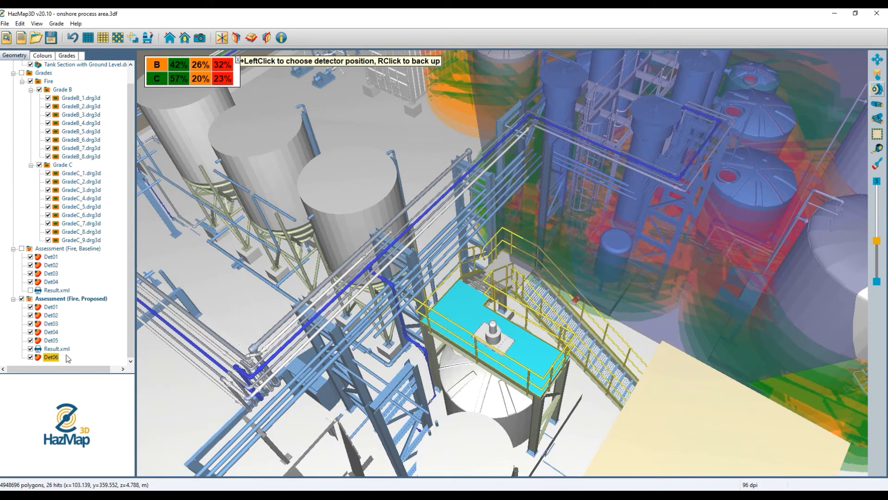
double_click(45, 357)
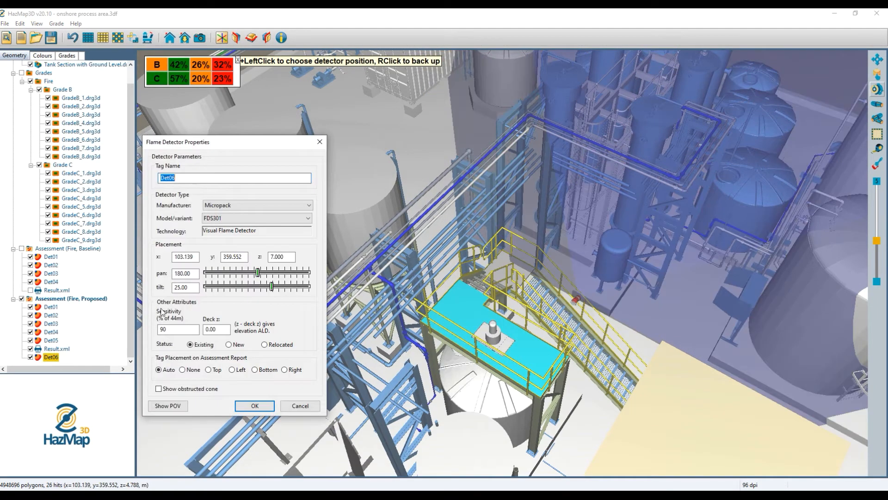
double_click(183, 273)
text(150)
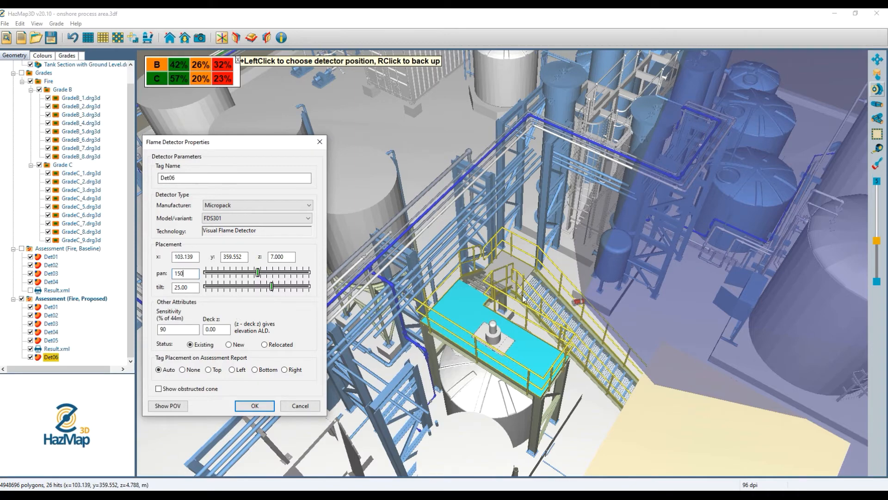
key(BackSpace)
text(60)
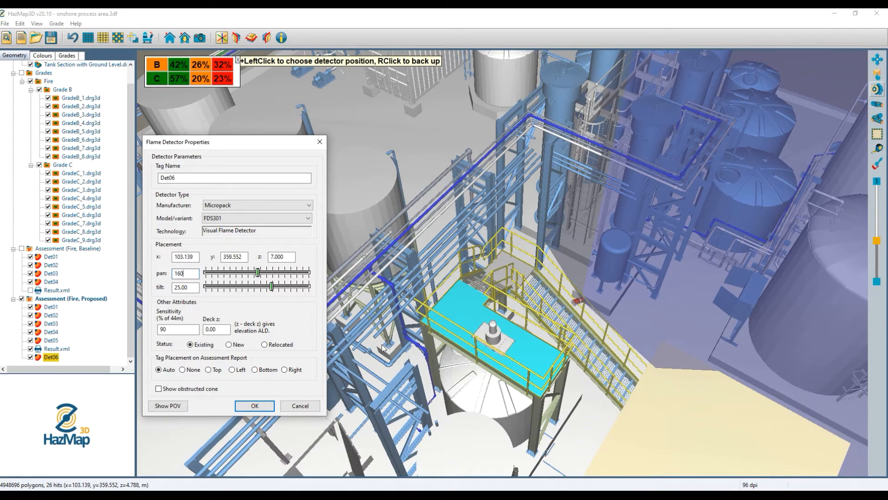
click(256, 406)
Step: Rerun the Proposed fire detection assessment with Det06 included
drag(492, 326, 220, 277)
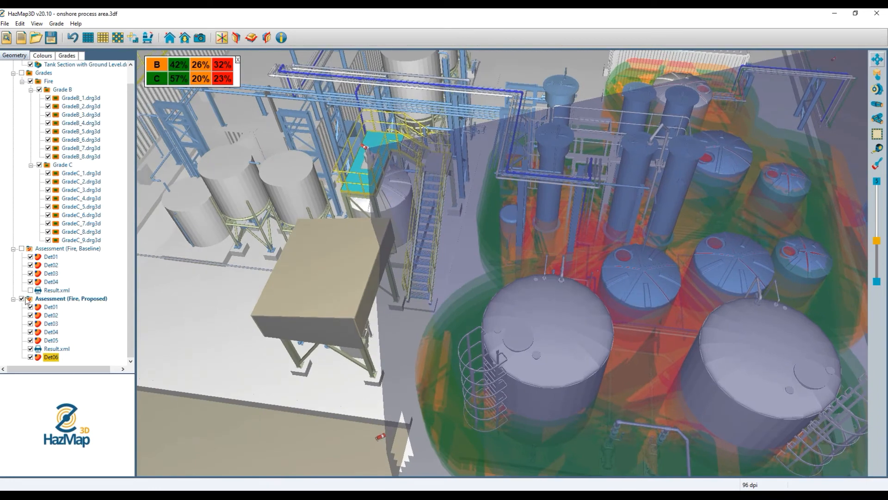
right_click(79, 302)
click(84, 305)
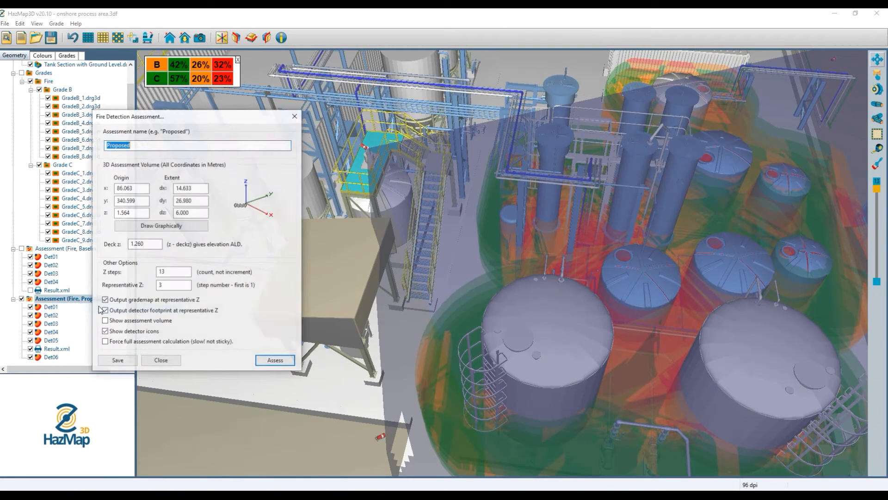
key(Return)
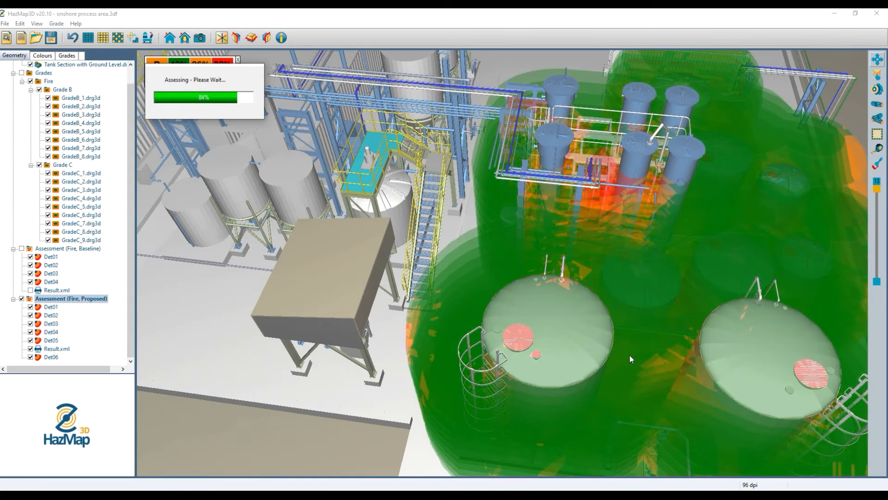
Step: Examine the updated Proposed coverage at lower elevation slices for remaining gaps between the large tanks and around the columns
drag(627, 342, 523, 307)
scroll(523, 306, down, 3)
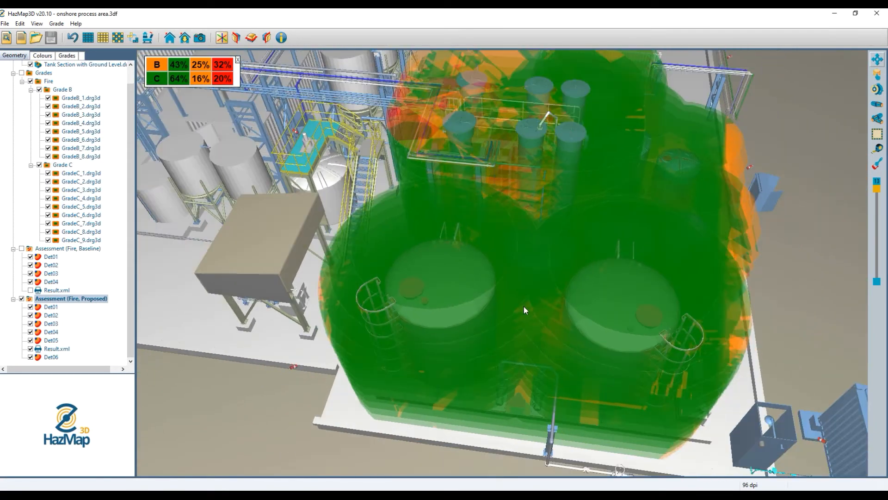
click(877, 190)
drag(878, 190, 874, 258)
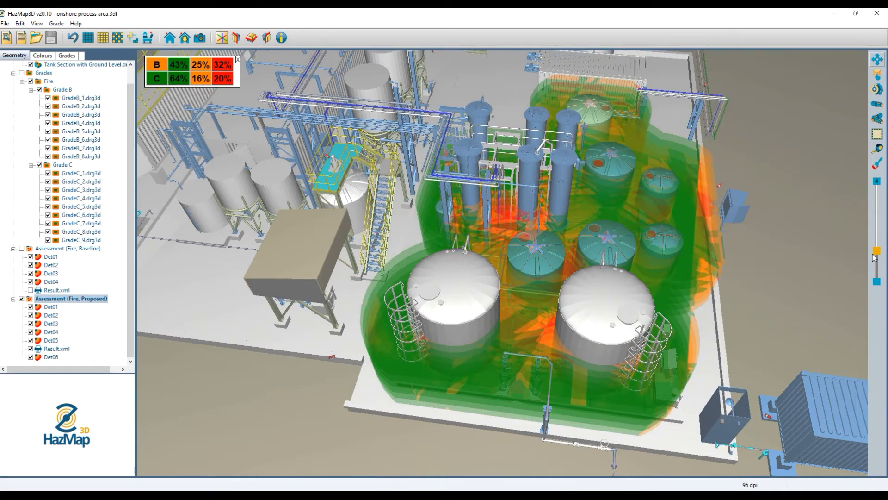
drag(875, 262, 876, 256)
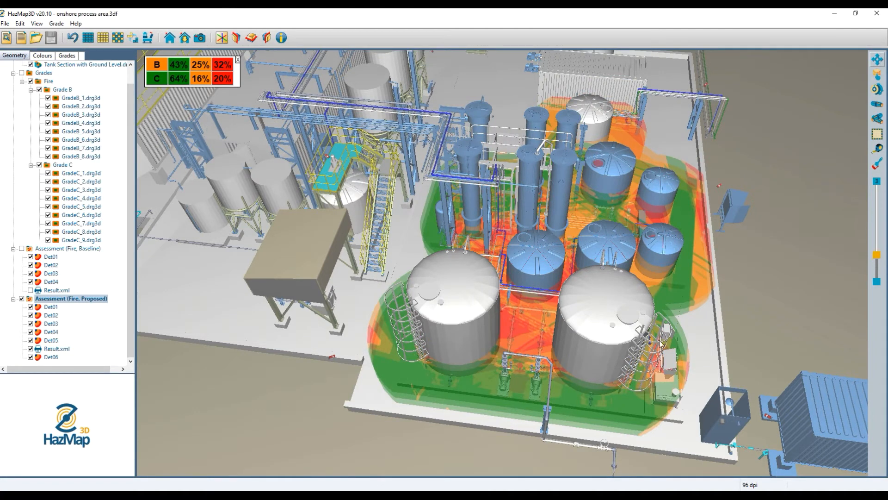
drag(661, 345, 656, 320)
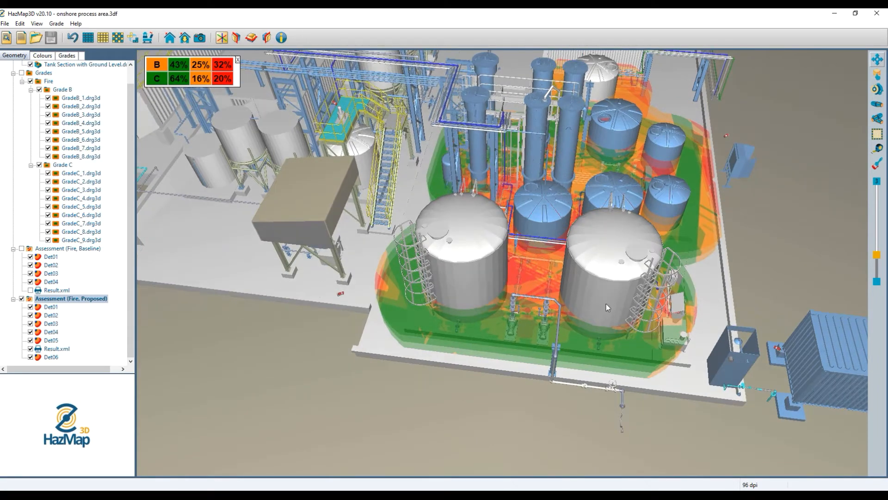
drag(604, 295, 330, 293)
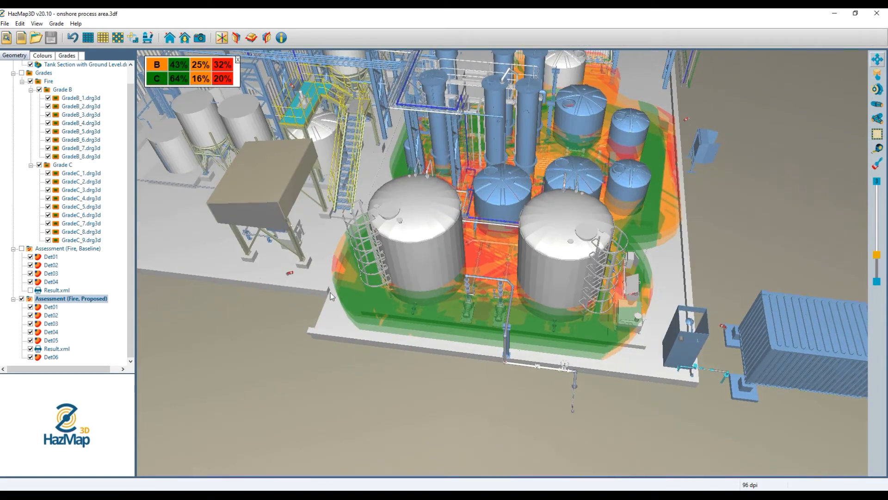
Step: Set the status of Det05 and Det06 in the Proposed assessment to New
double_click(51, 340)
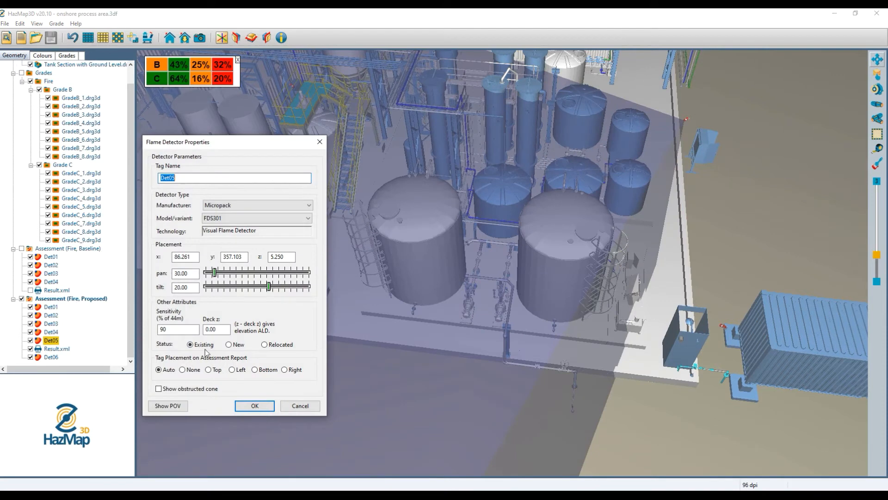
click(228, 344)
click(241, 406)
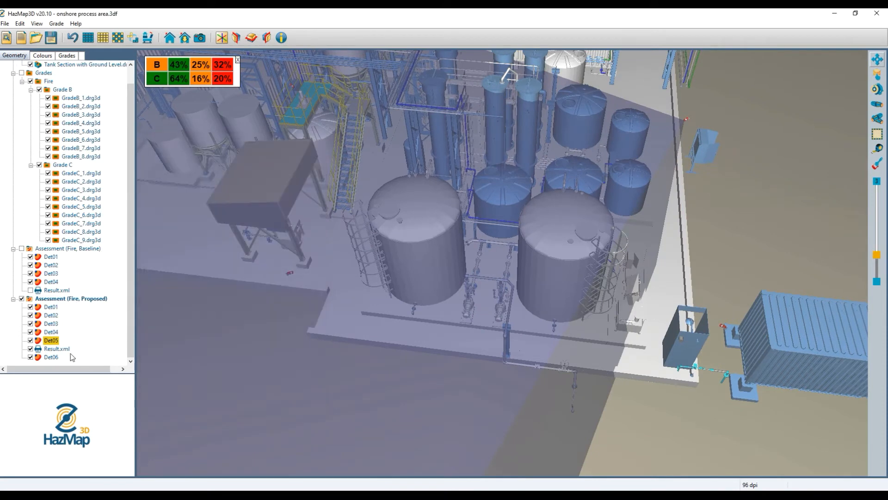
double_click(51, 357)
click(229, 345)
click(248, 405)
Step: Hide every detector in the Proposed assessment except Det02, keeping the coverage result displayed
click(31, 357)
click(31, 340)
click(30, 332)
click(31, 323)
click(30, 316)
click(31, 306)
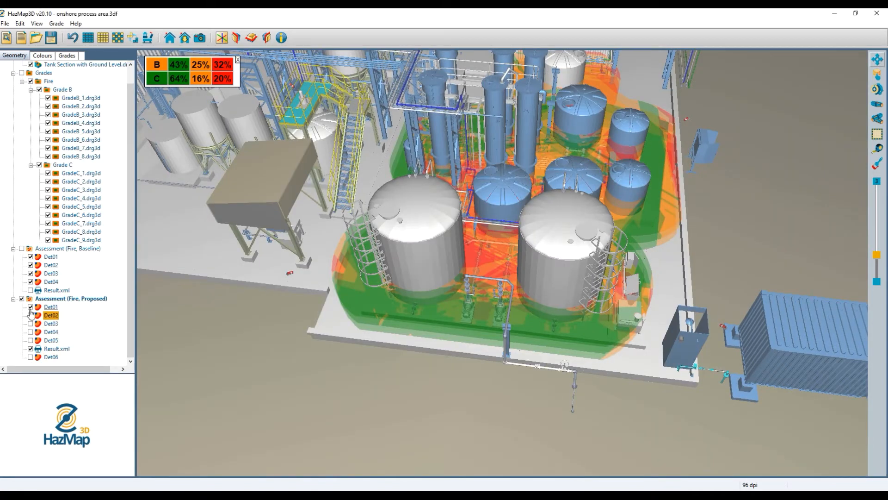
click(31, 315)
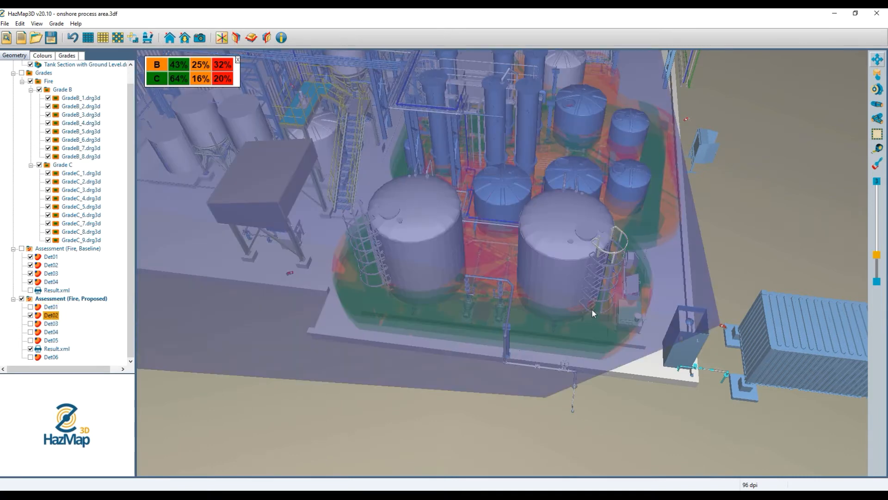
Step: Set the y position of Det02 in the Proposed assessment to 375
scroll(627, 327, down, 2)
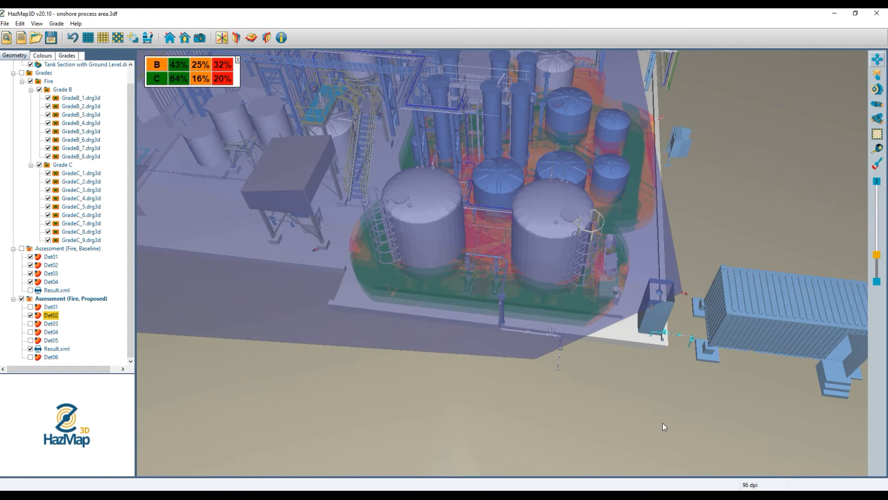
double_click(52, 316)
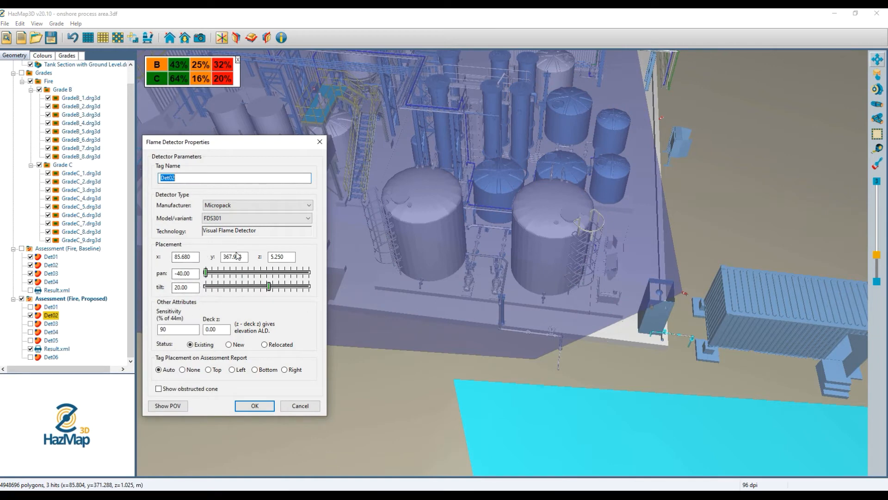
double_click(238, 256)
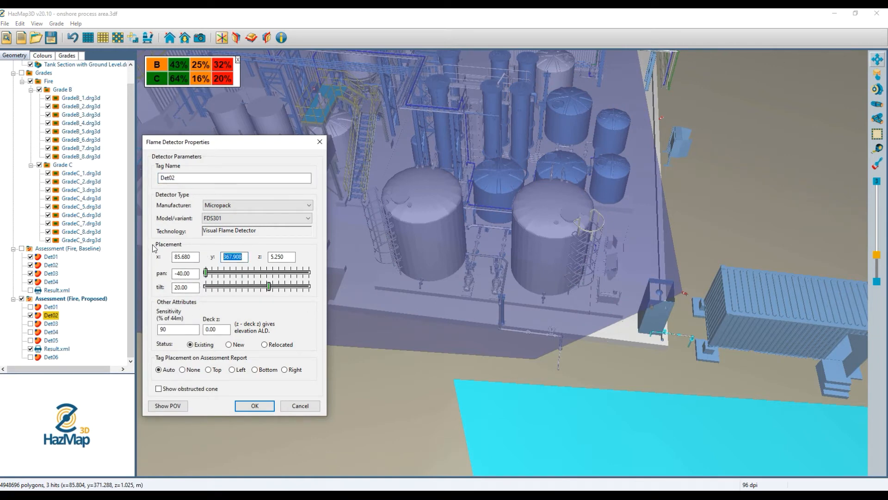
text(375)
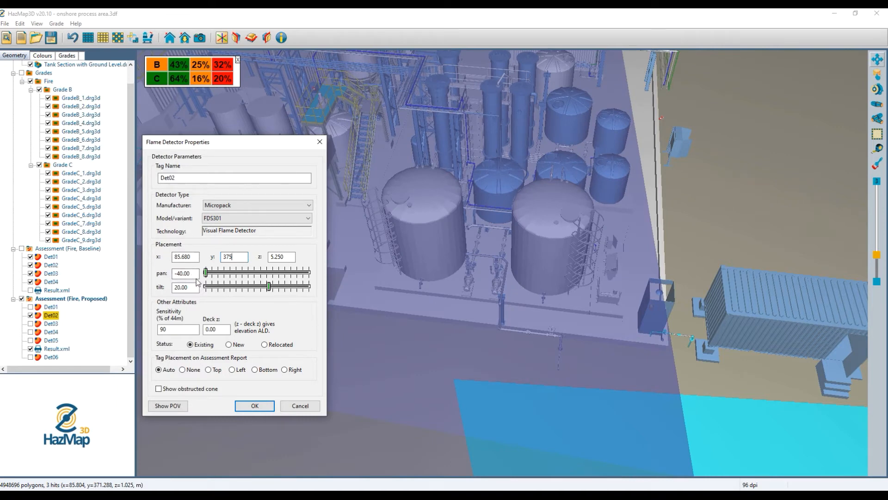
Step: Try different pan angles for Det02, settle on -60 and apply the new placement
drag(192, 273, 132, 266)
text(75)
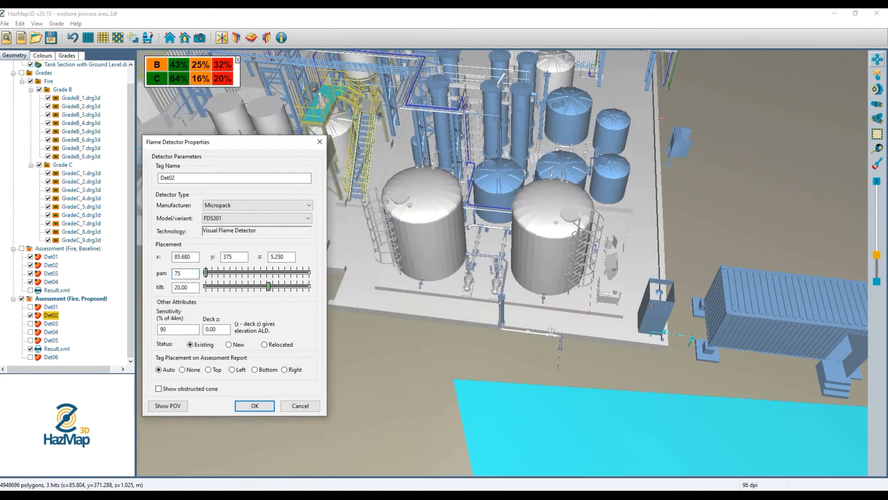
key(BackSpace)
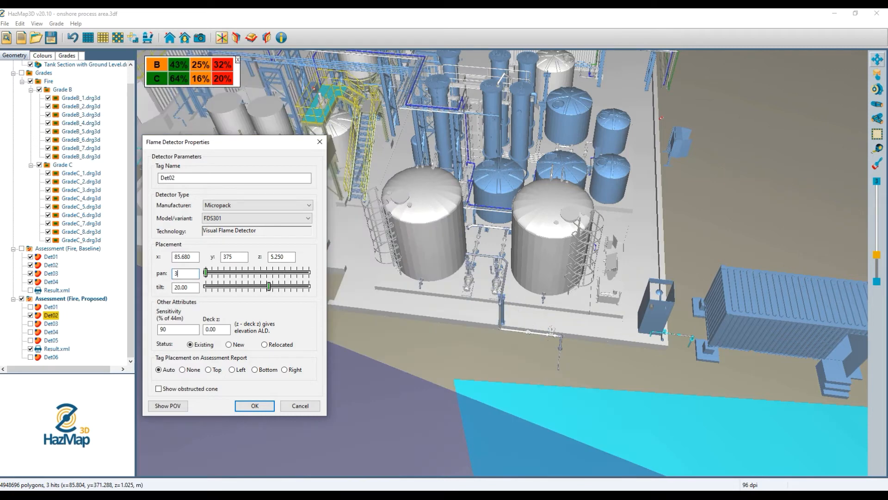
key(BackSpace)
text(-30)
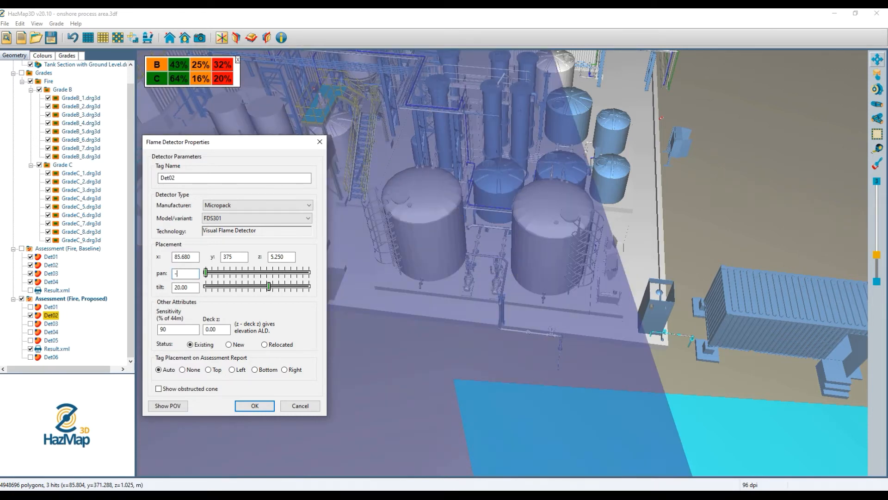
key(BackSpace)
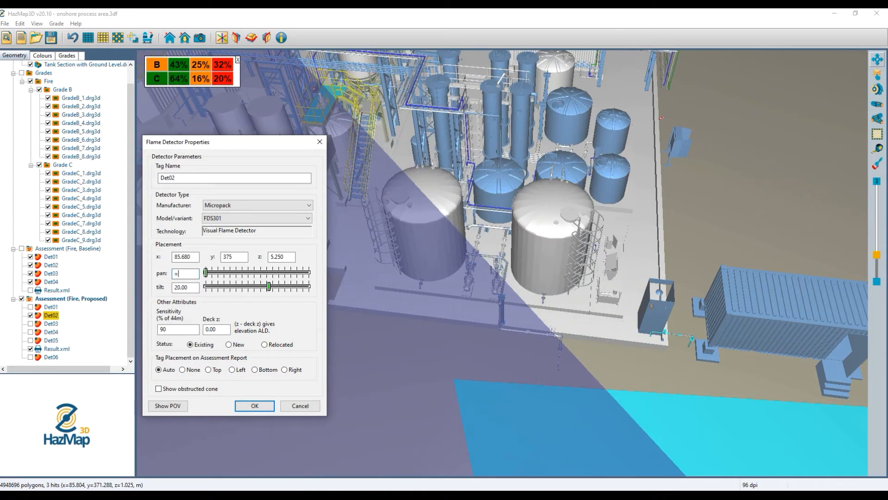
text(-75)
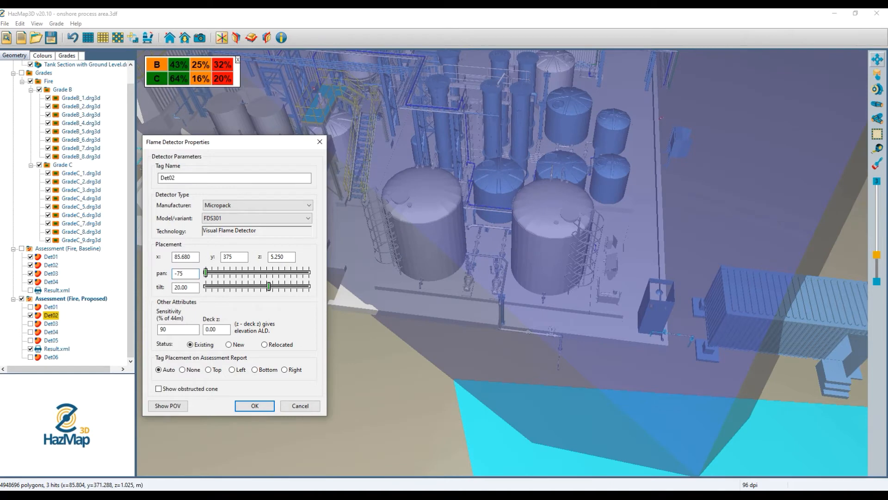
key(BackSpace)
key(BackSpace)
text(60)
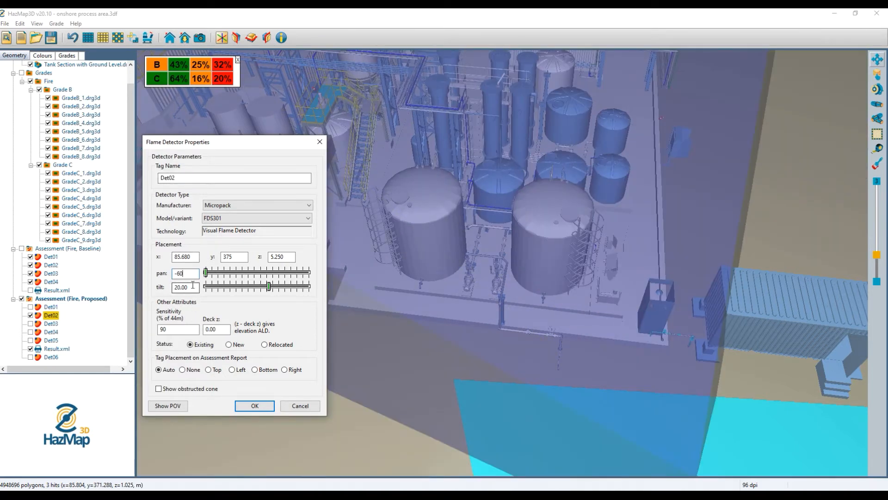
click(255, 406)
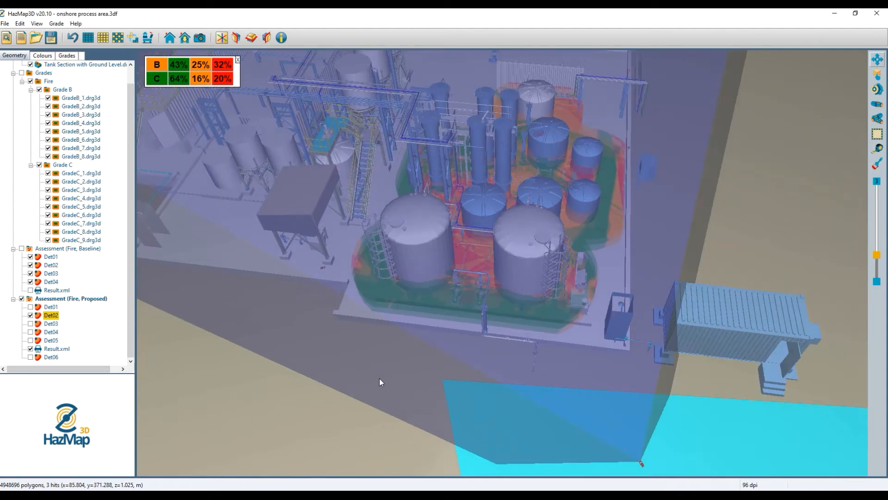
Step: Show Det01, Det03, Det04, Det05 and Det06 of the Proposed assessment again alongside Det02
scroll(401, 330, up, 2)
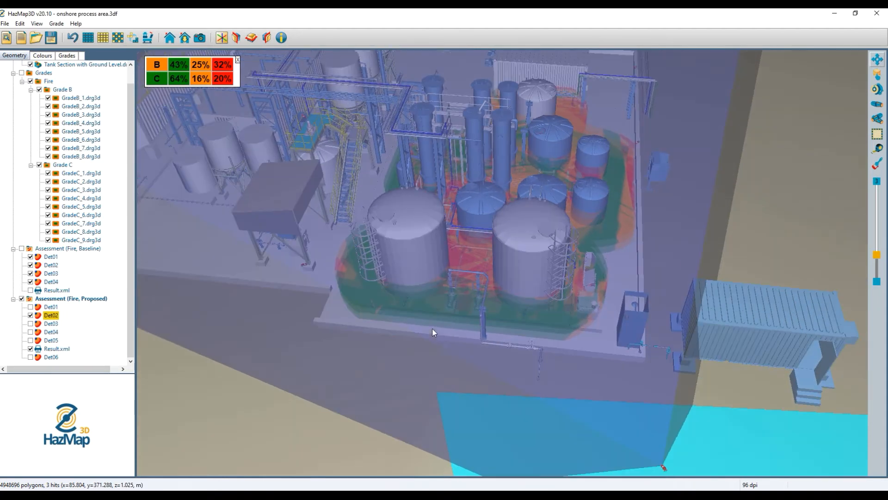
scroll(459, 298, up, 2)
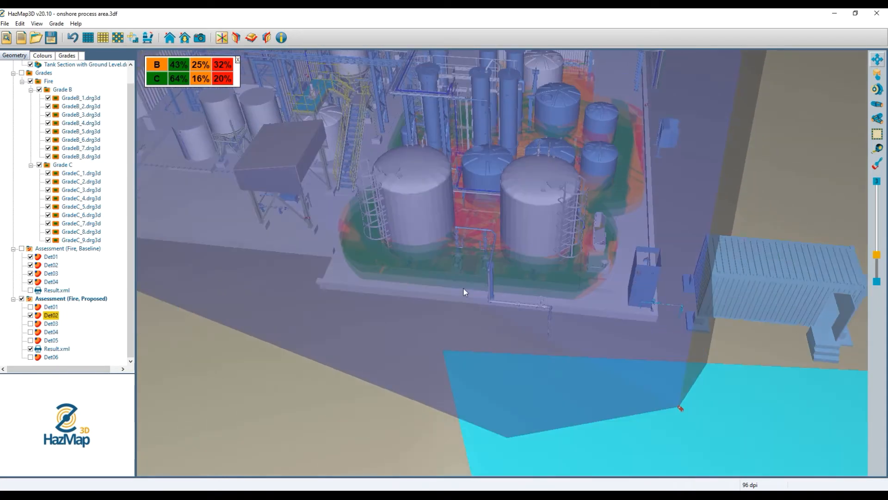
scroll(483, 290, down, 1)
mouse_move(532, 278)
middle_down()
mouse_move(536, 291)
mouse_move(529, 287)
middle_up()
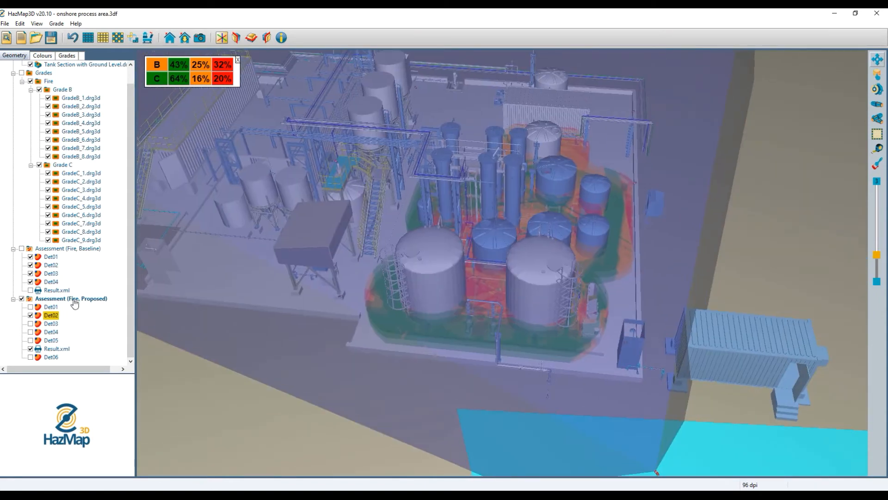
click(31, 307)
click(30, 323)
click(30, 332)
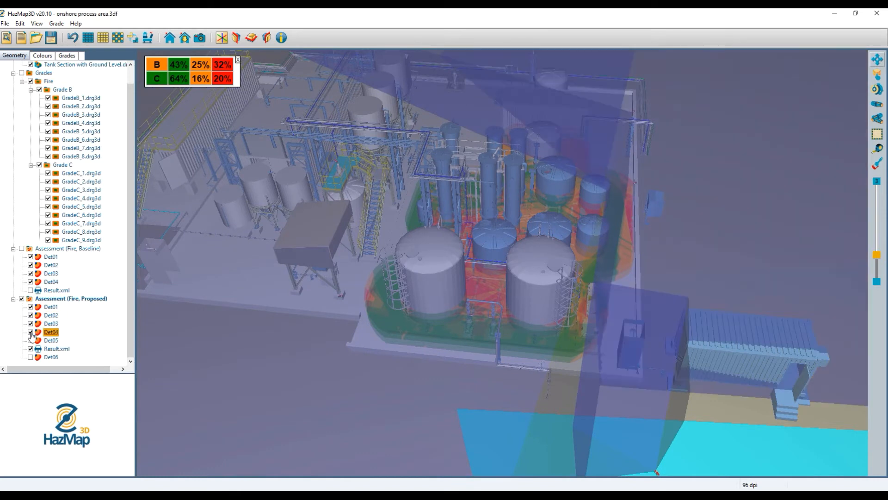
click(31, 341)
click(31, 357)
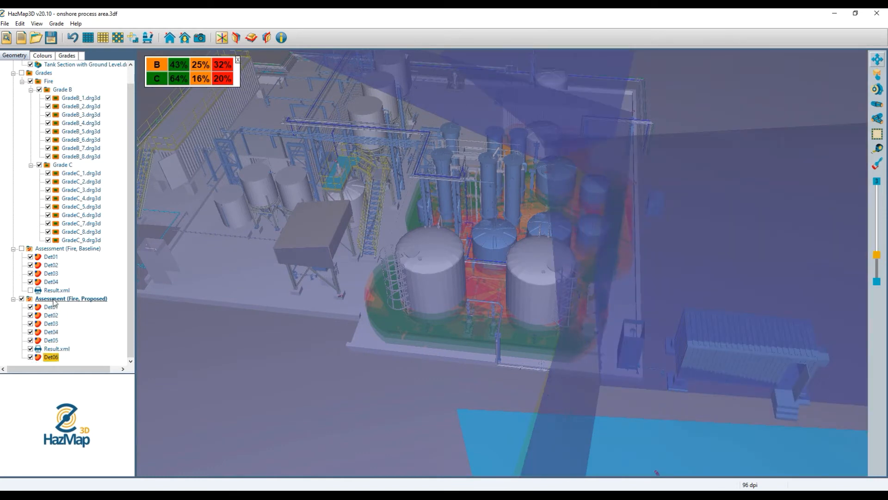
Step: Rerun the Proposed fire assessment with Det02 in its new placement
right_click(54, 302)
click(74, 304)
key(Return)
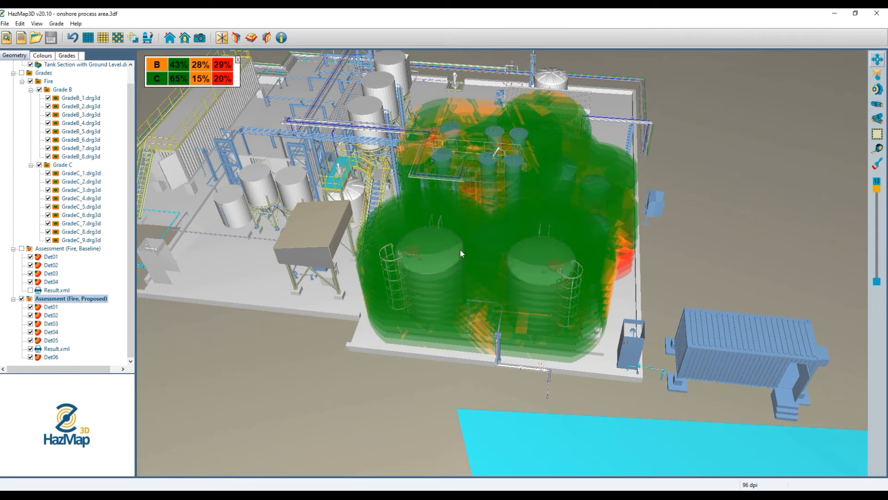
Step: Set the status of Det02 in the Proposed assessment to Relocated
scroll(504, 234, up, 2)
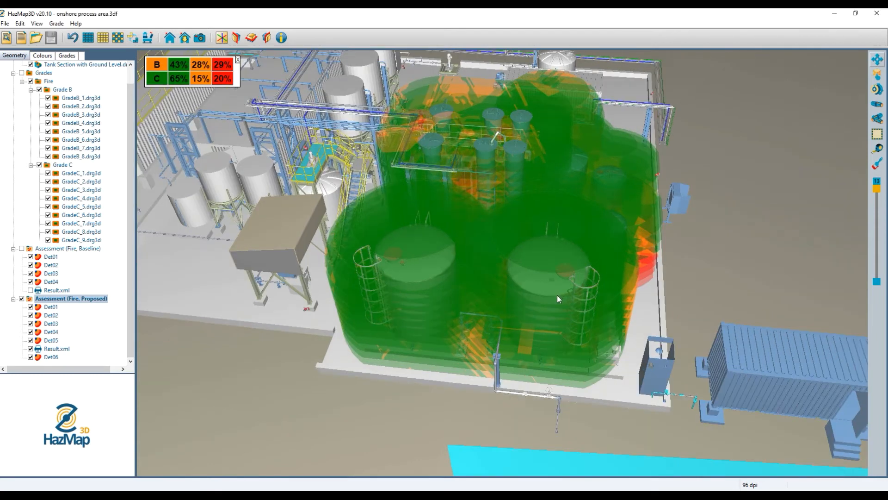
double_click(51, 315)
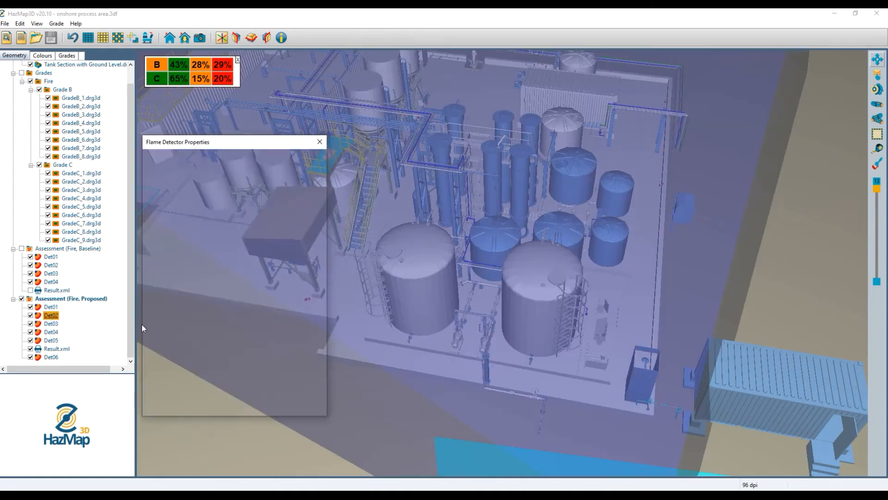
click(282, 345)
click(266, 401)
Step: Turn off the whole Proposed assessment display so the plant model is unobstructed around the large tanks
scroll(603, 337, up, 3)
drag(404, 377, 425, 327)
drag(527, 364, 404, 351)
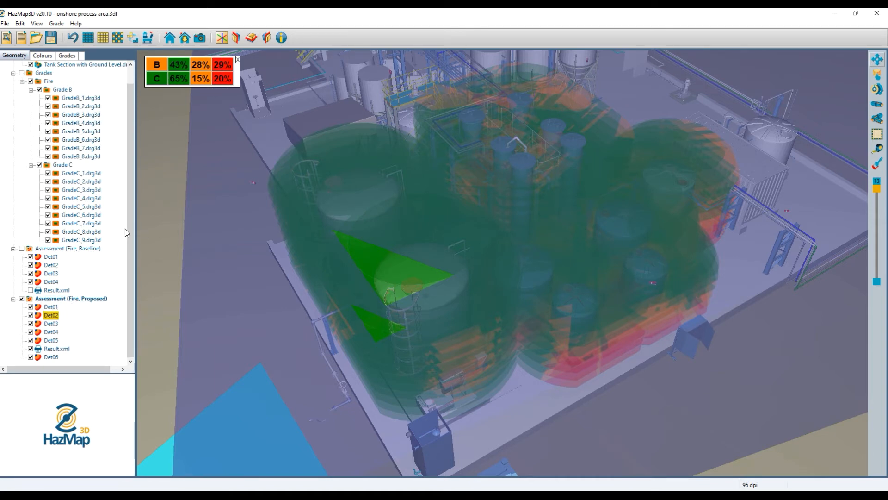
click(21, 299)
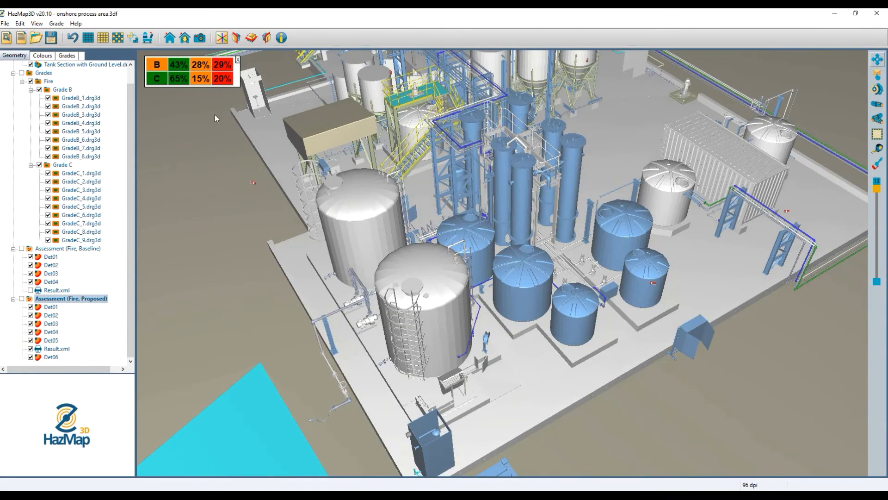
Step: Hide the tank section model and view only the Proposed coverage result, cut at a lower elevation slice
scroll(52, 104, up, 1)
drag(882, 190, 878, 221)
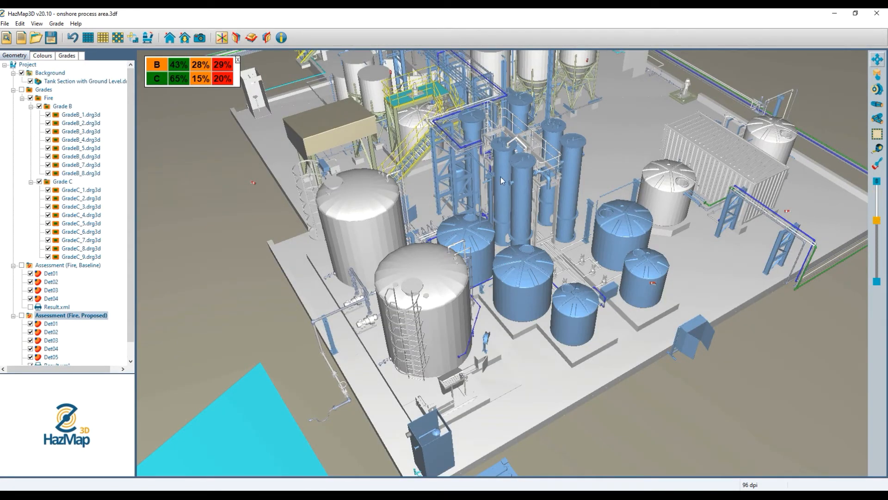
click(30, 81)
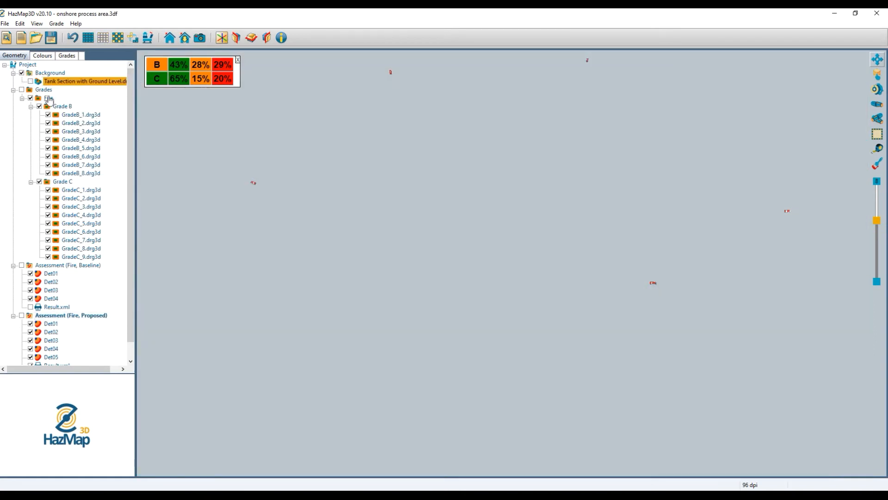
scroll(46, 274, down, 1)
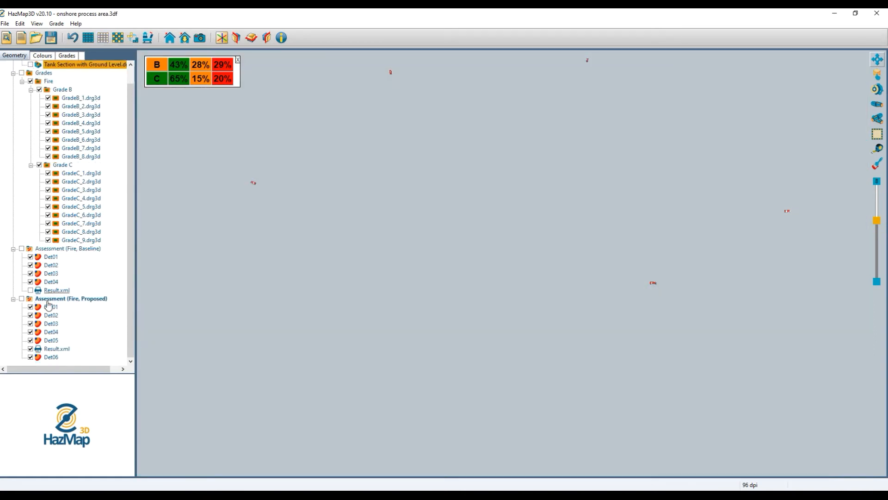
click(30, 349)
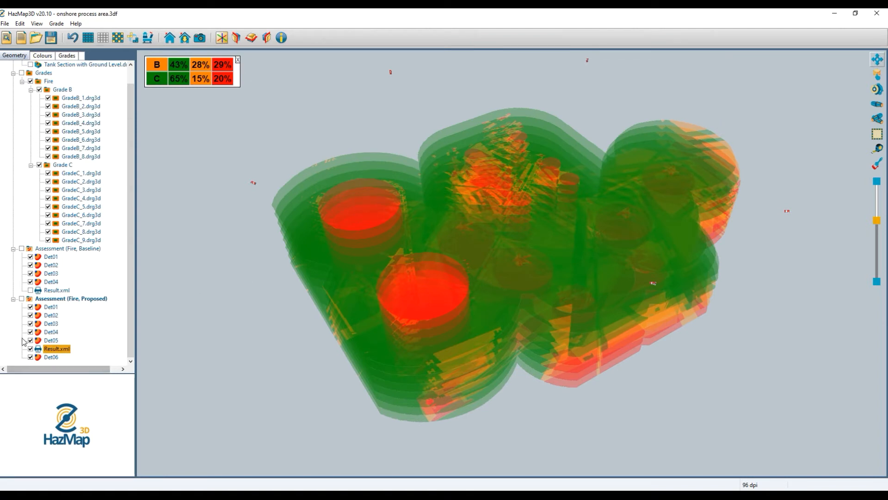
scroll(26, 108, up, 1)
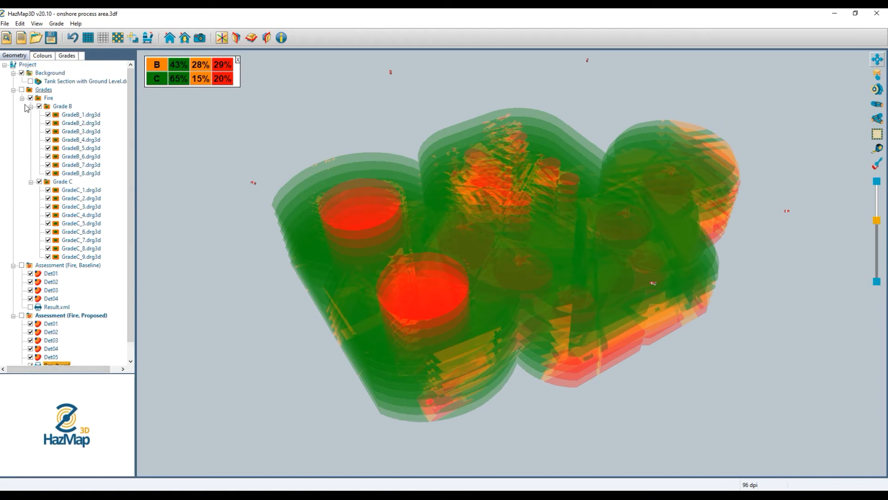
scroll(67, 194, down, 1)
Step: Hide the Proposed coverage result and display the tank section model again
click(30, 349)
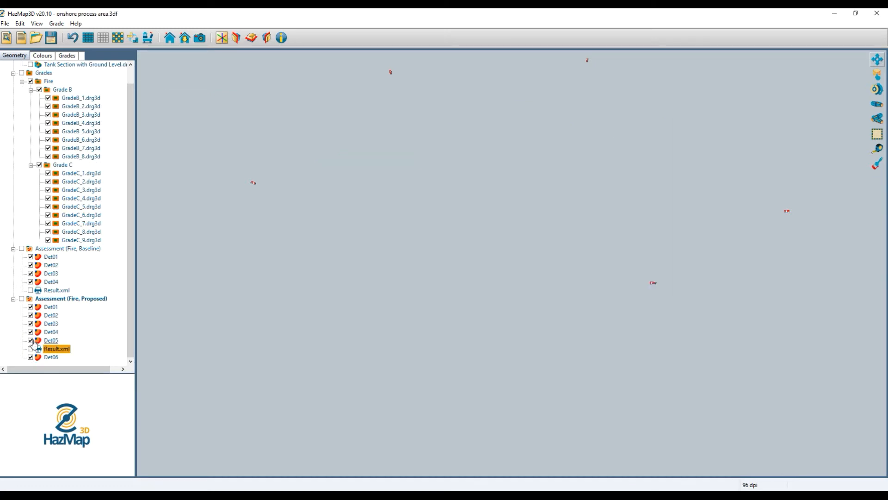
scroll(28, 74, up, 1)
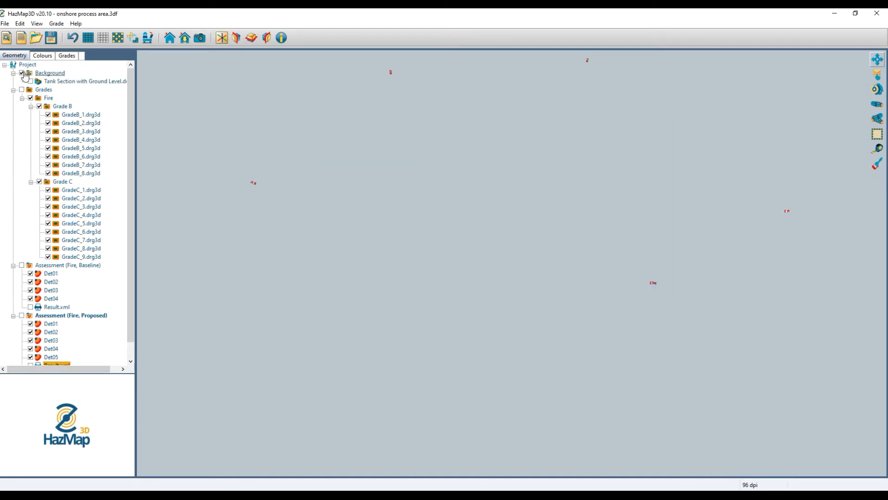
click(30, 81)
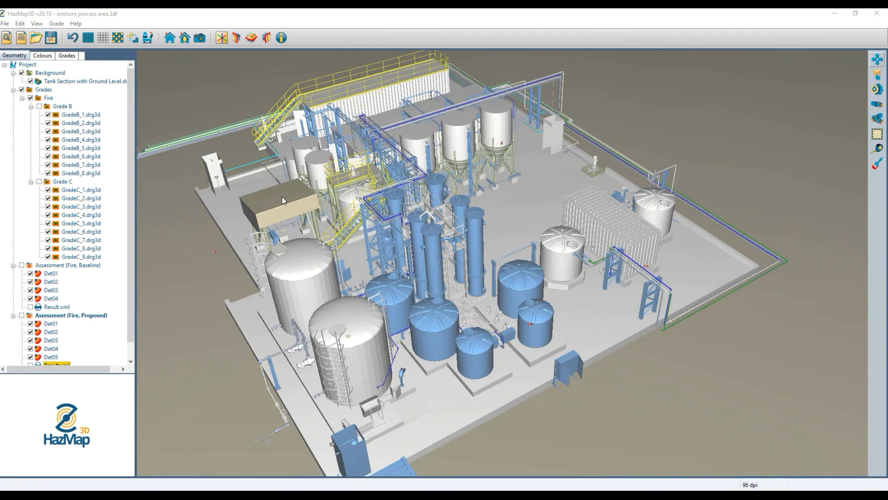
Step: Exclude the volumes of the two large grey storage tanks from fire assessments, one tank at a time
click(19, 23)
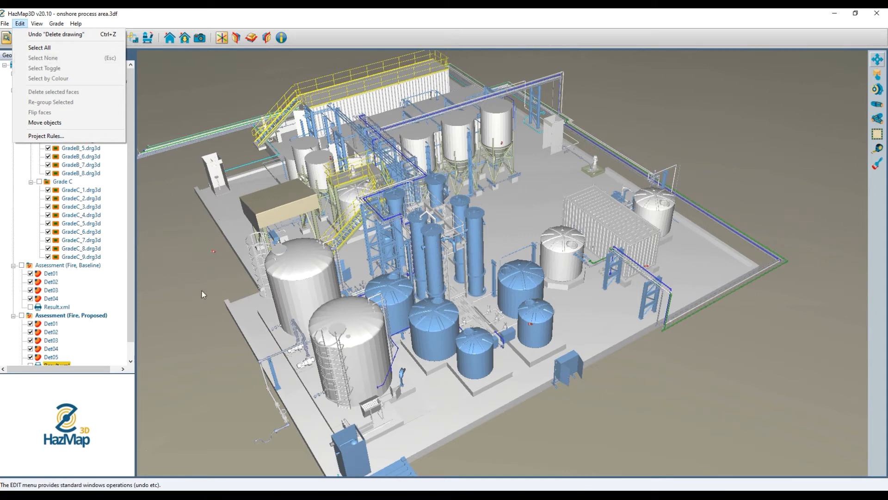
click(176, 247)
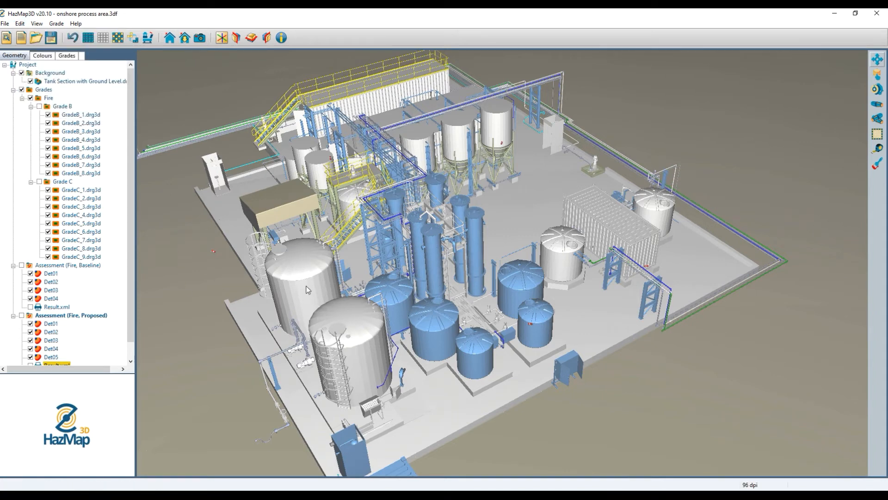
click(56, 23)
click(61, 33)
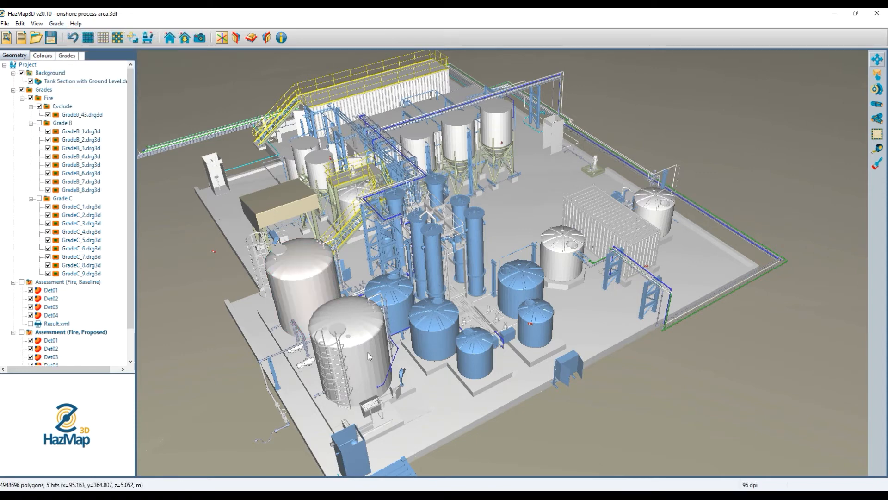
click(56, 23)
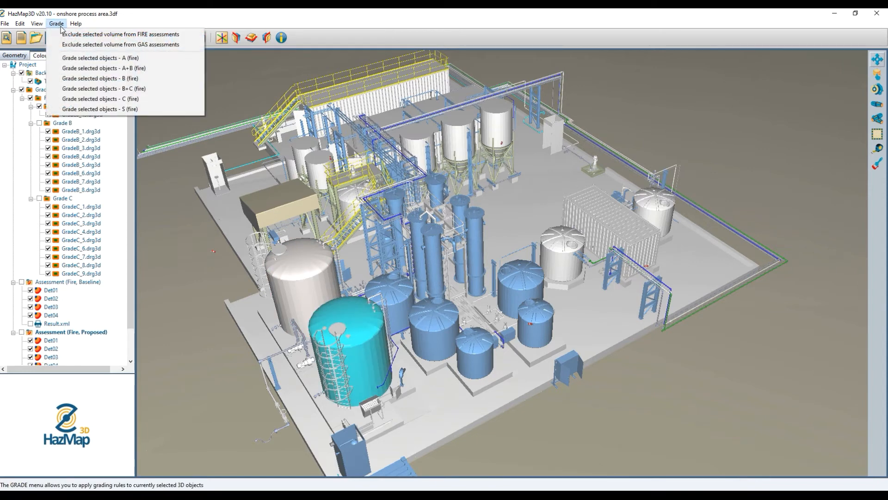
click(62, 34)
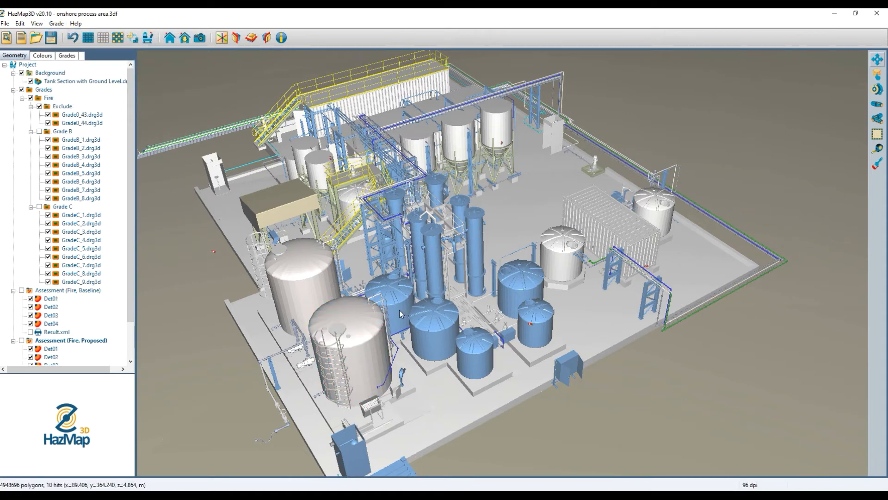
Step: Exclude the three blue tanks closest to the large grey tanks, including the small front one, from fire assessments
click(56, 23)
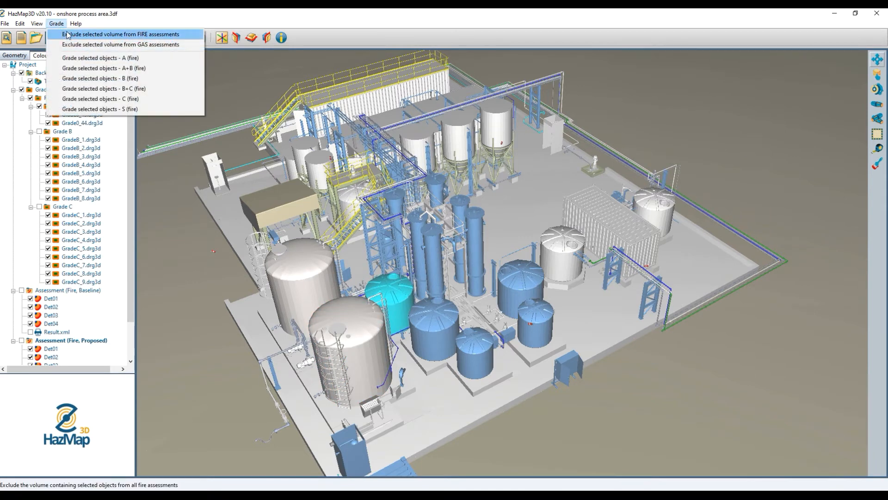
click(92, 35)
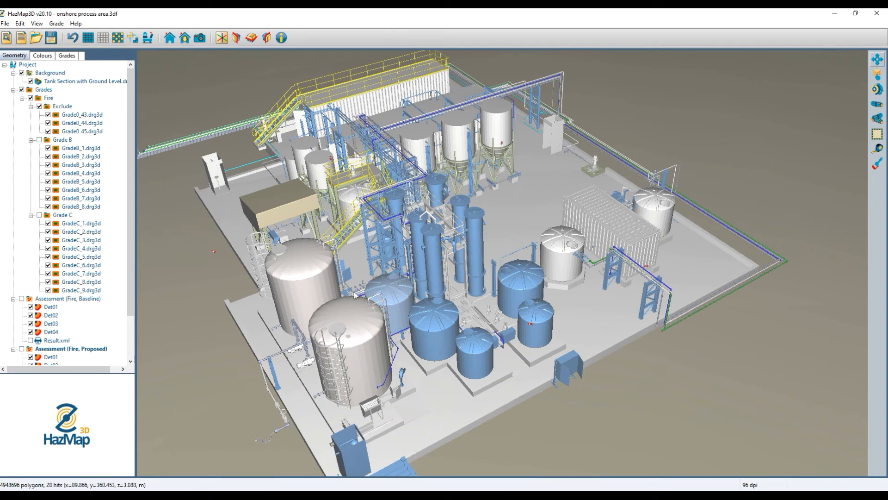
click(56, 23)
click(92, 34)
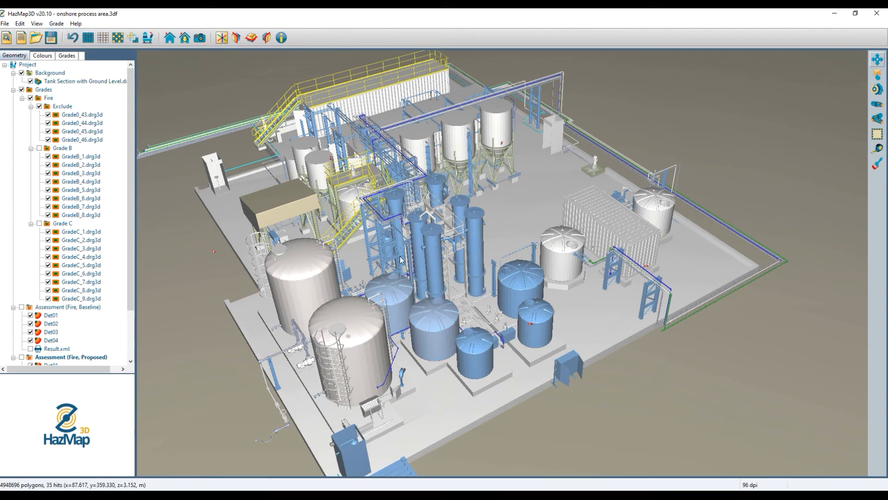
click(56, 23)
click(92, 34)
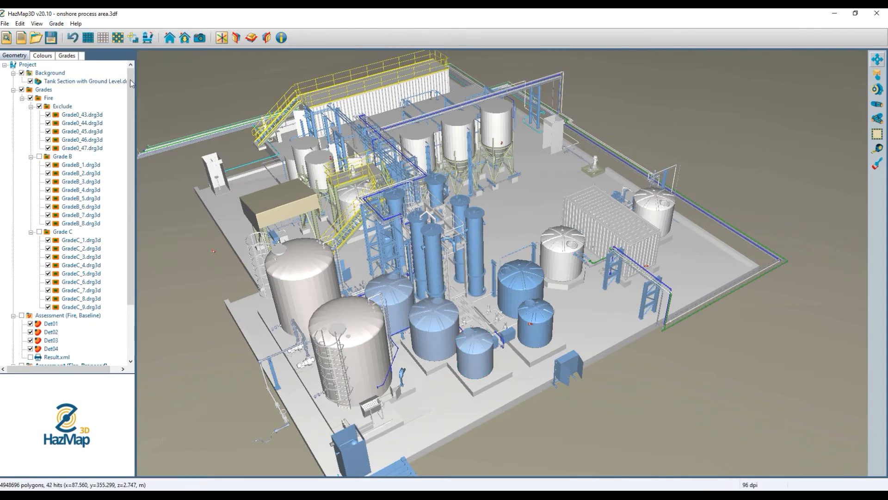
Step: Exclude the two blue tanks on the other side of the pump area and the adjacent white tank from fire assessments
click(536, 324)
click(56, 23)
click(92, 31)
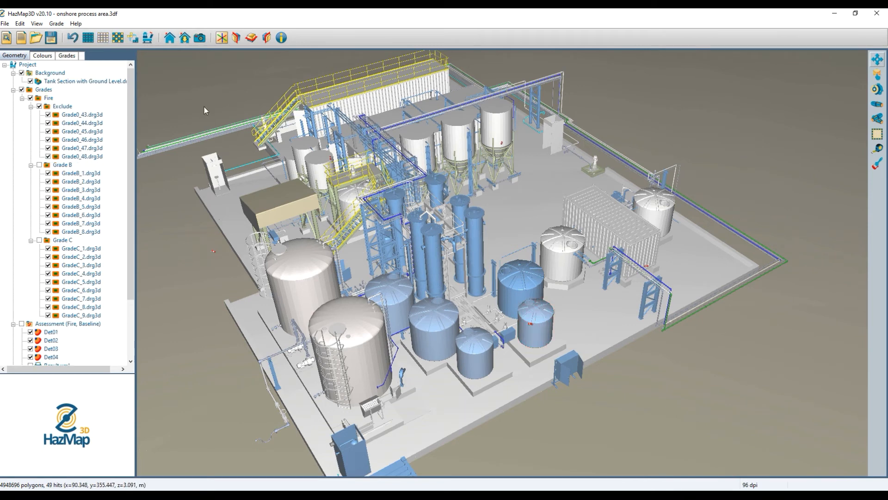
click(56, 24)
click(93, 34)
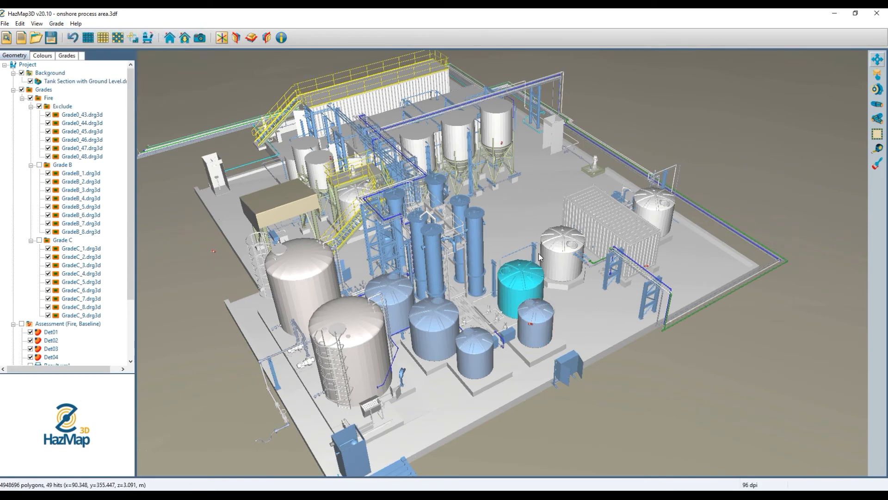
click(568, 271)
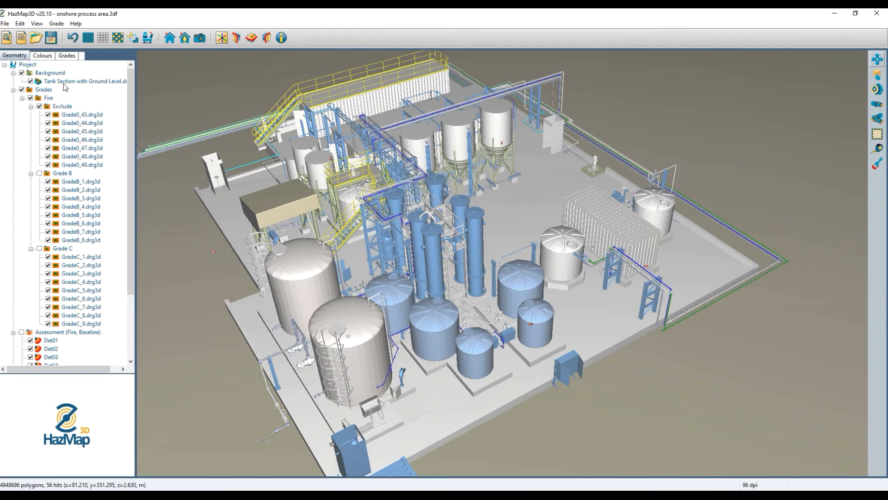
click(56, 24)
click(92, 34)
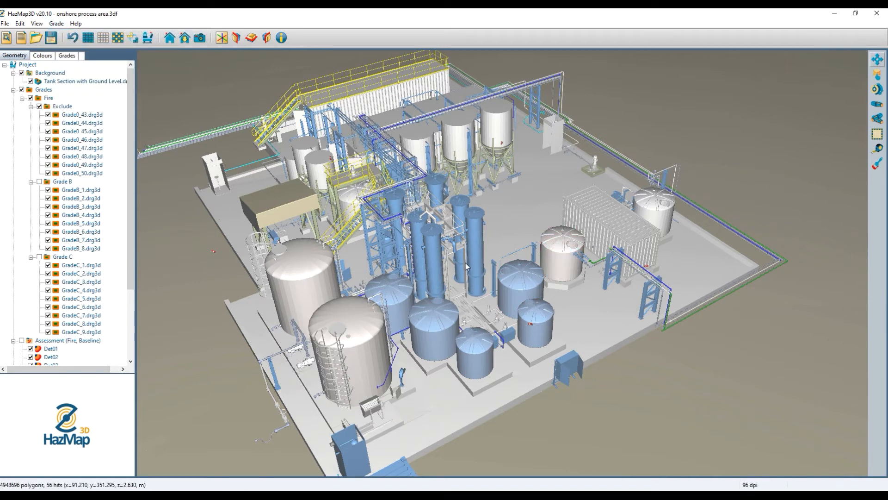
click(30, 81)
click(30, 81)
scroll(370, 288, up, 4)
drag(513, 319, 459, 322)
drag(533, 310, 416, 308)
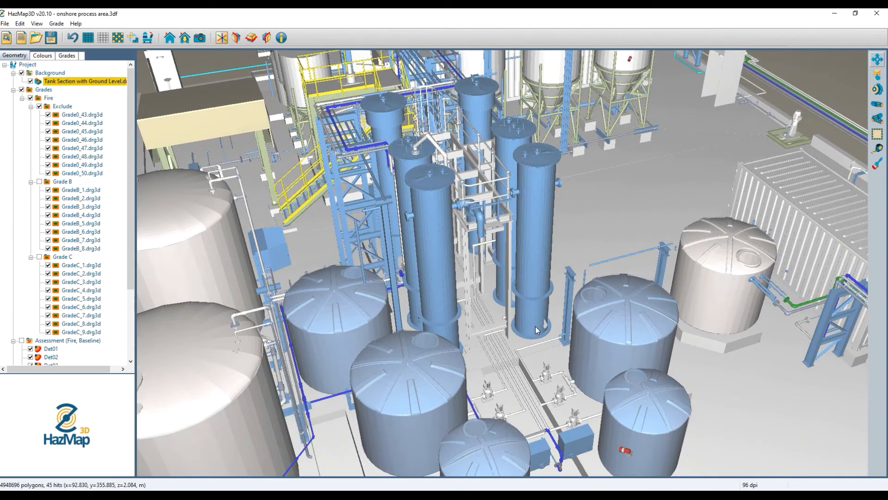
click(535, 326)
click(20, 23)
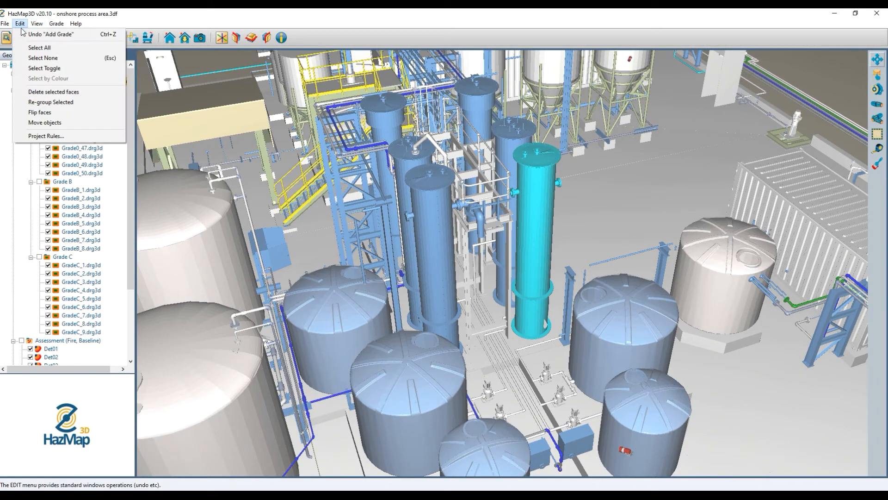
click(42, 58)
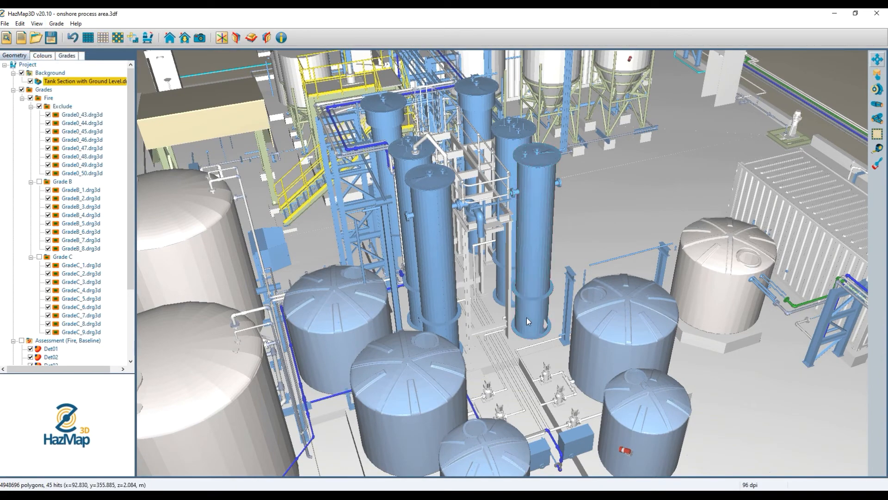
Step: Exclude the volumes of the two frontmost tall blue columns, covering their upper and lower sections, from fire assessments
click(532, 184)
click(57, 23)
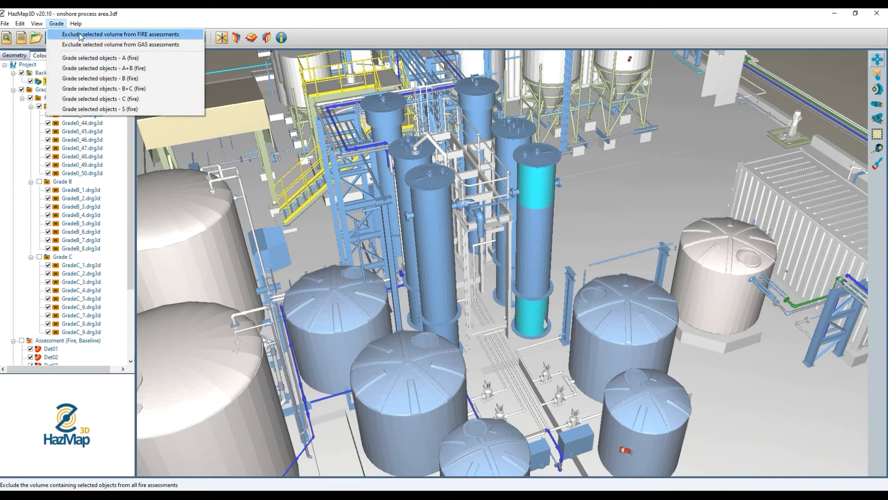
click(80, 35)
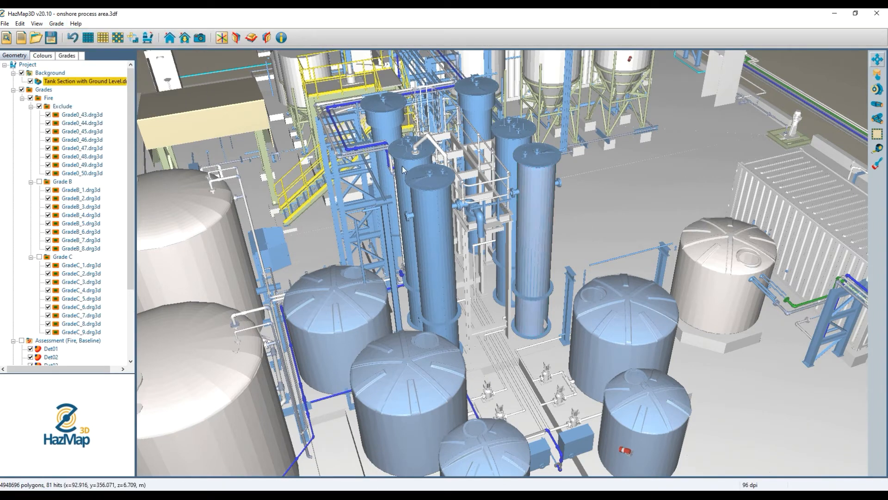
drag(391, 149, 458, 364)
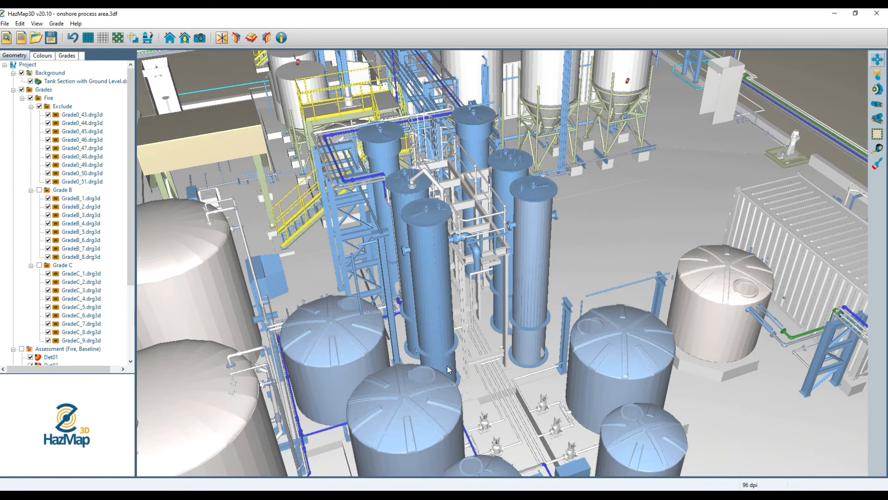
click(430, 233)
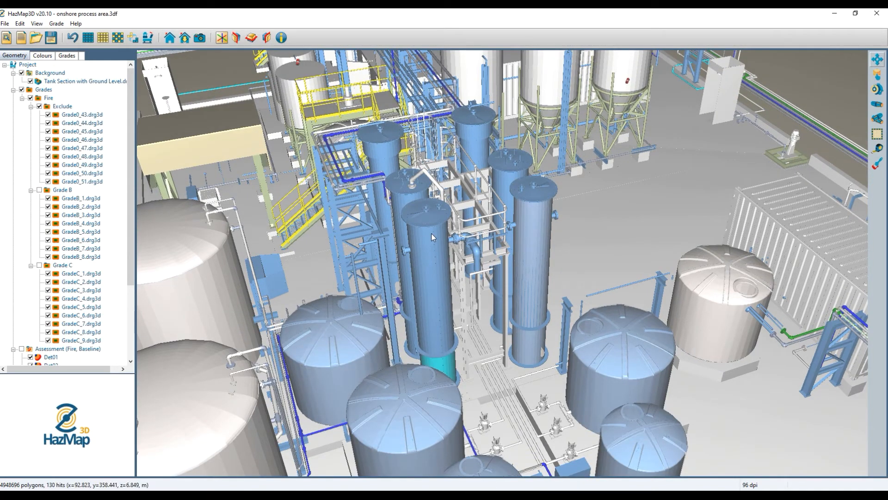
click(57, 23)
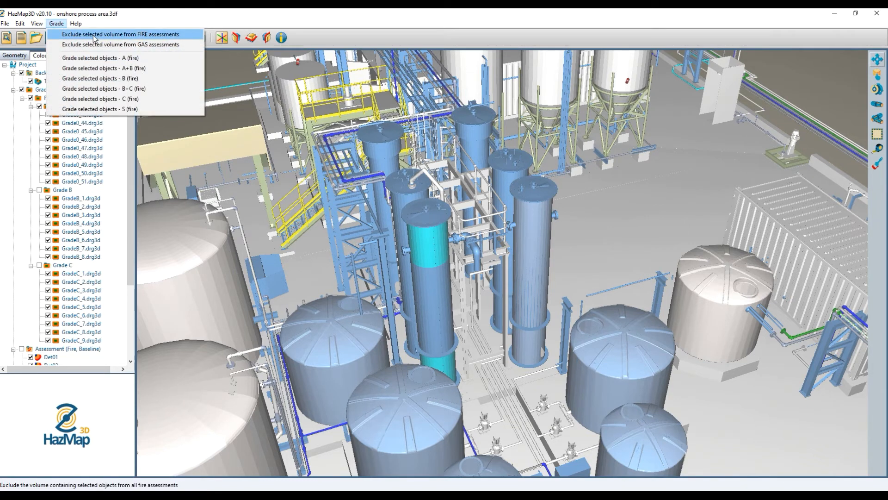
click(93, 35)
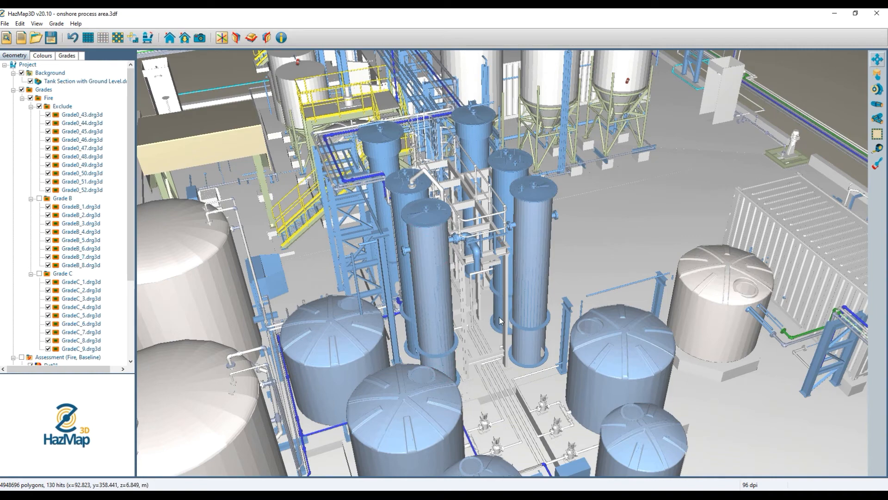
Step: Exclude the two tall blue columns directly behind the front pair, covering their upper and lower sections, from fire assessments
click(502, 178)
click(58, 24)
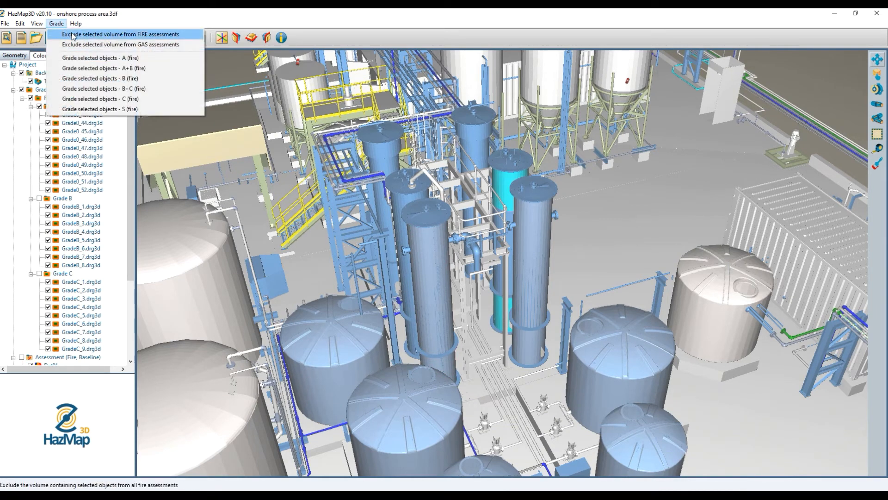
click(73, 35)
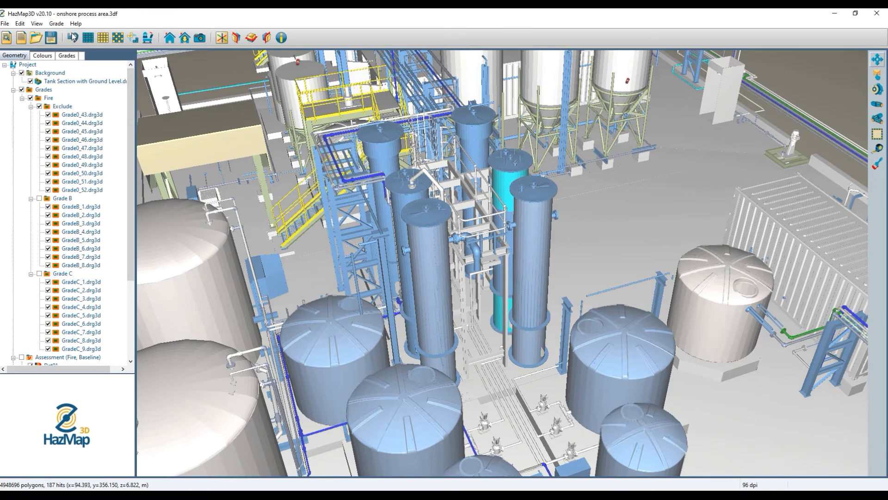
click(412, 340)
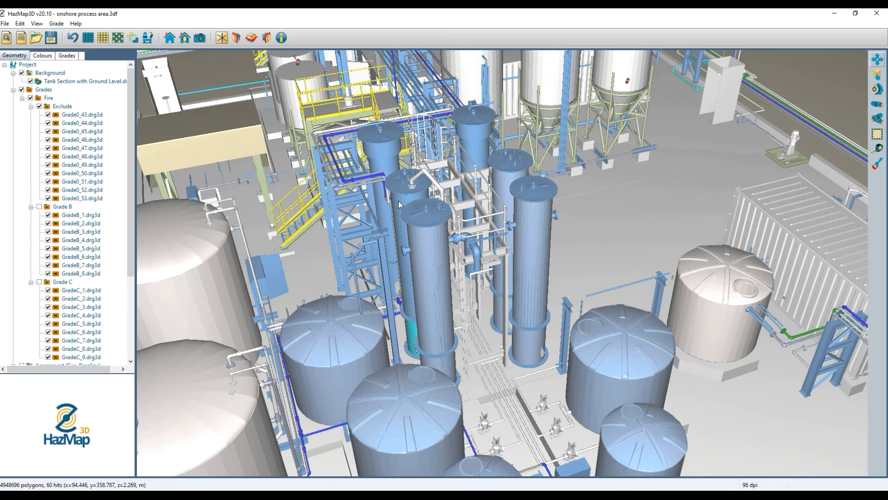
click(404, 200)
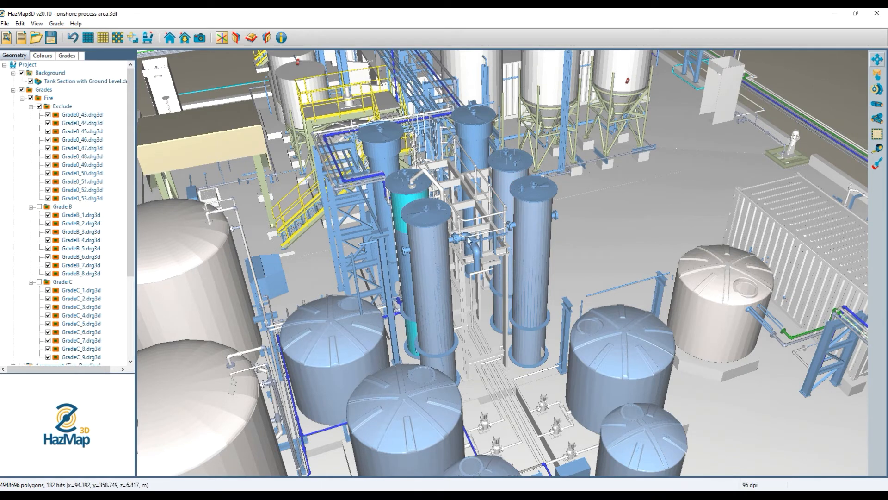
click(56, 23)
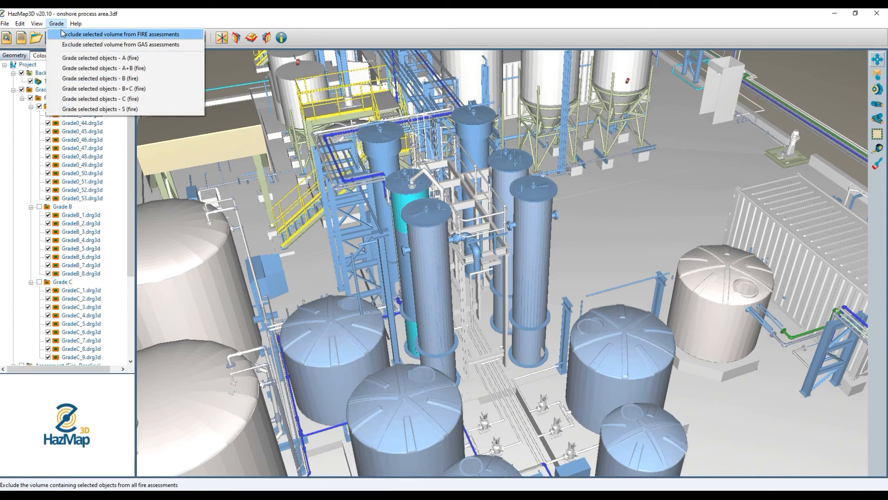
click(65, 34)
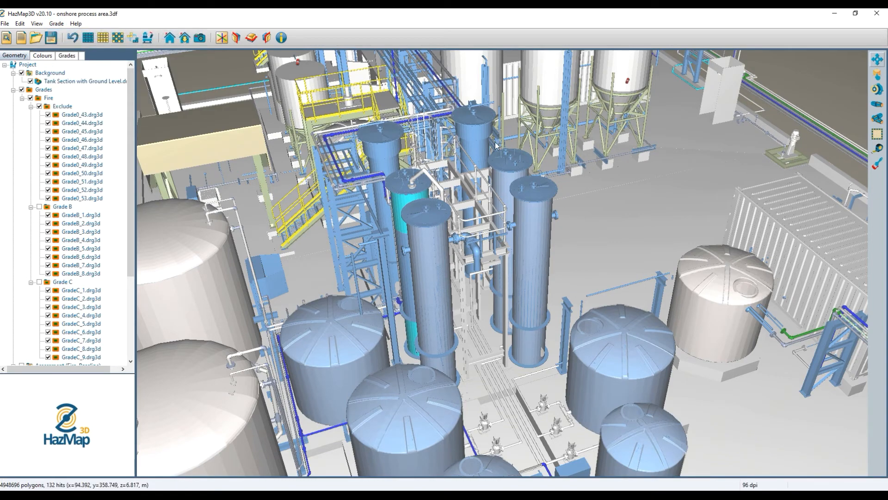
Step: Exclude the rear blue column beside the silos from fire assessments, first its narrow shaft and base, then its wider head
scroll(496, 145, up, 2)
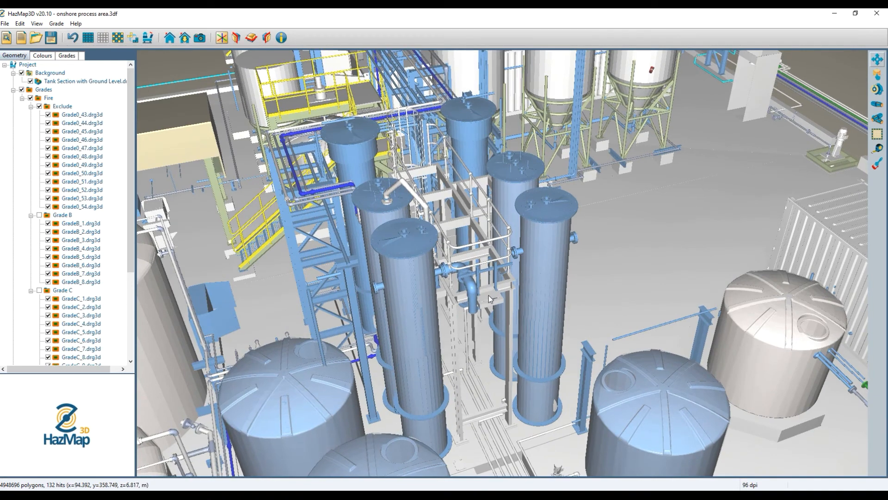
scroll(488, 295, up, 3)
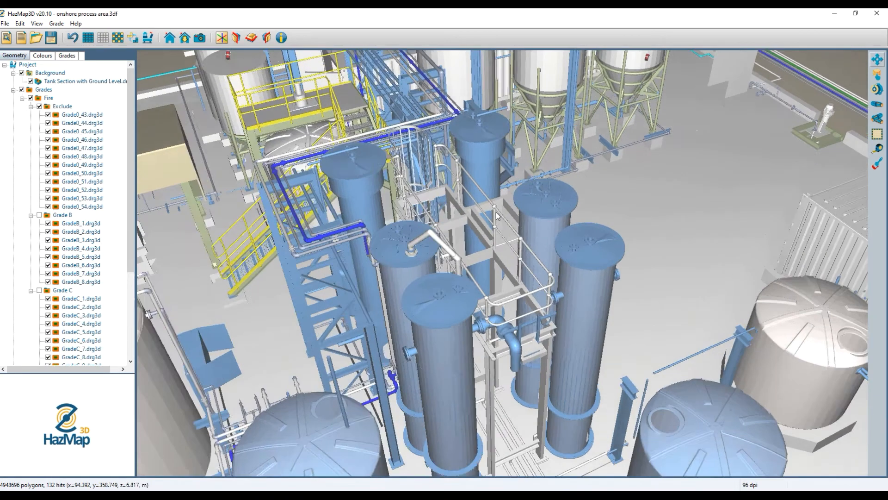
scroll(499, 217, up, 3)
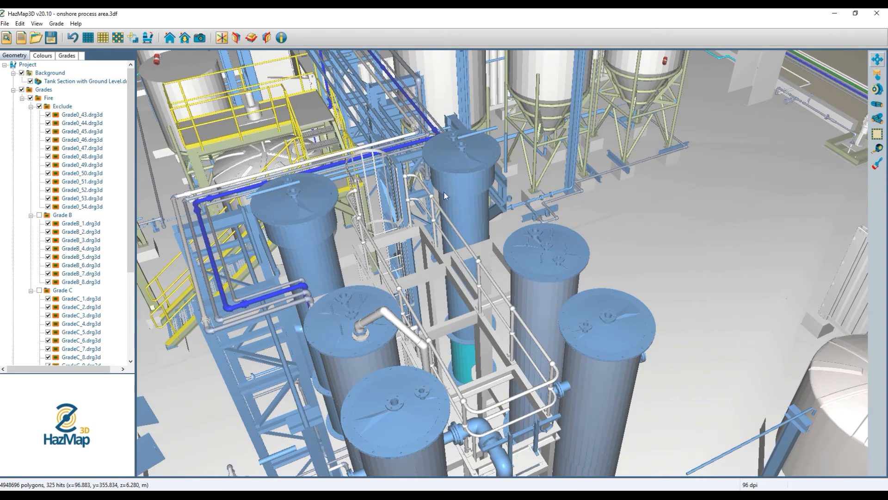
click(56, 24)
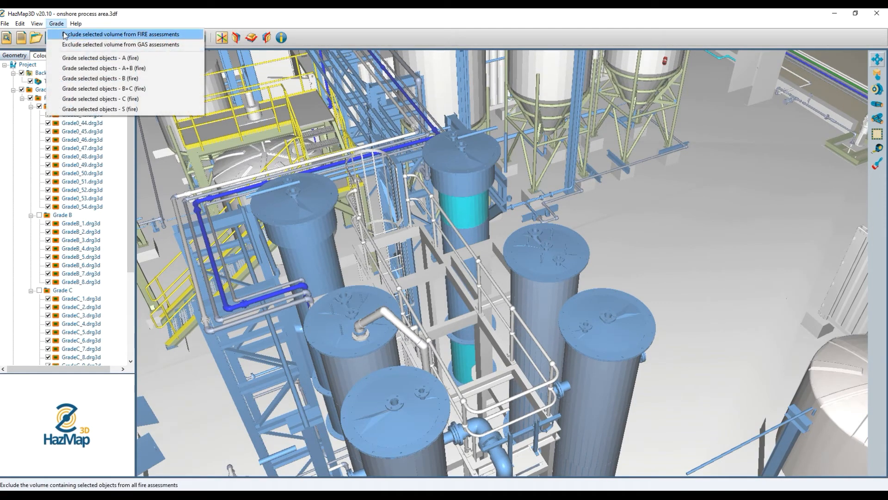
click(63, 34)
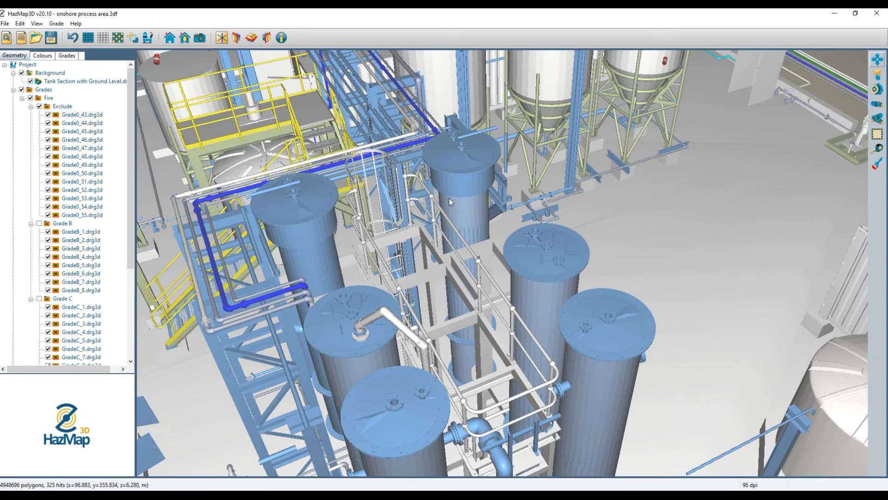
click(56, 24)
click(70, 35)
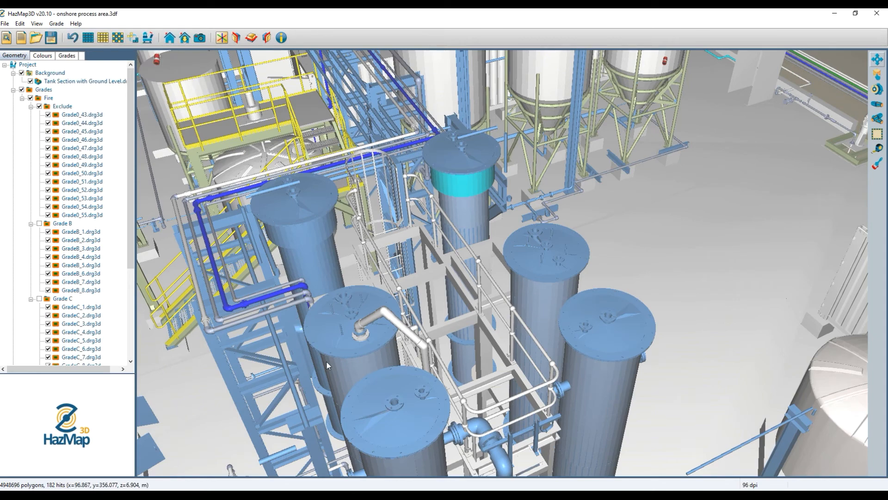
scroll(397, 387, up, 3)
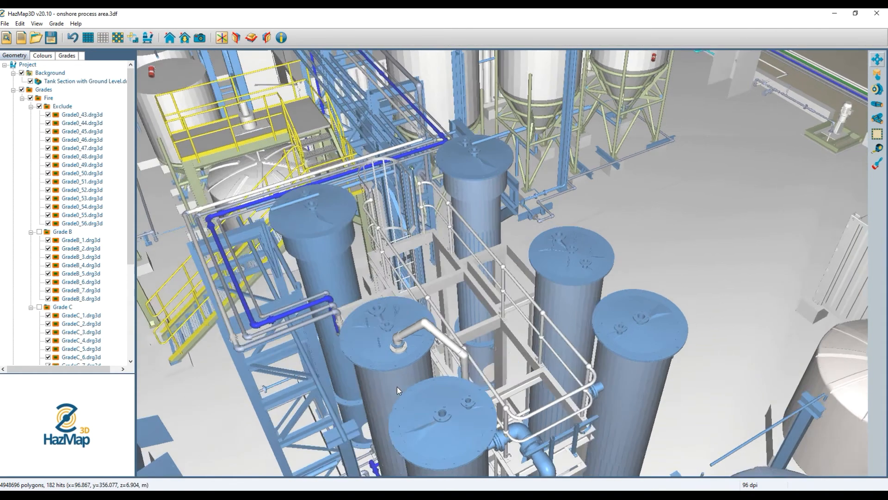
Step: Exclude the tall blue column beside the yellow stairs, covering its shaft, base and wider head, from fire assessments and save the project
scroll(375, 384, down, 3)
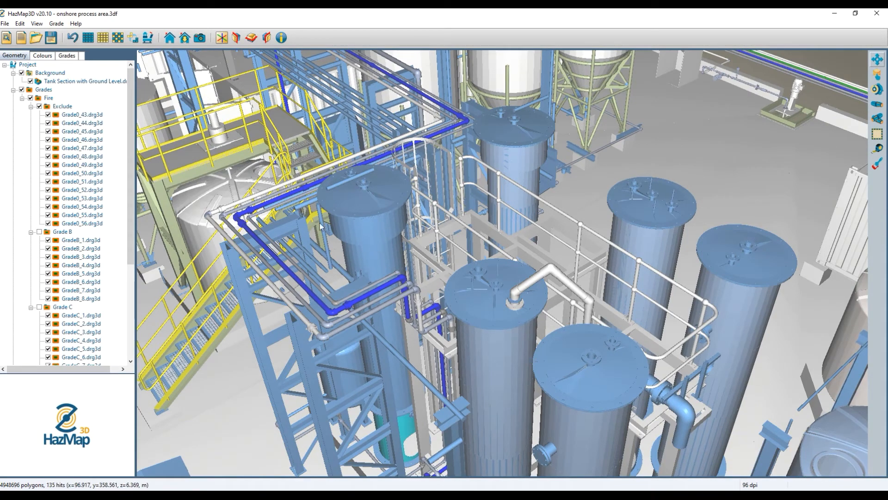
click(56, 23)
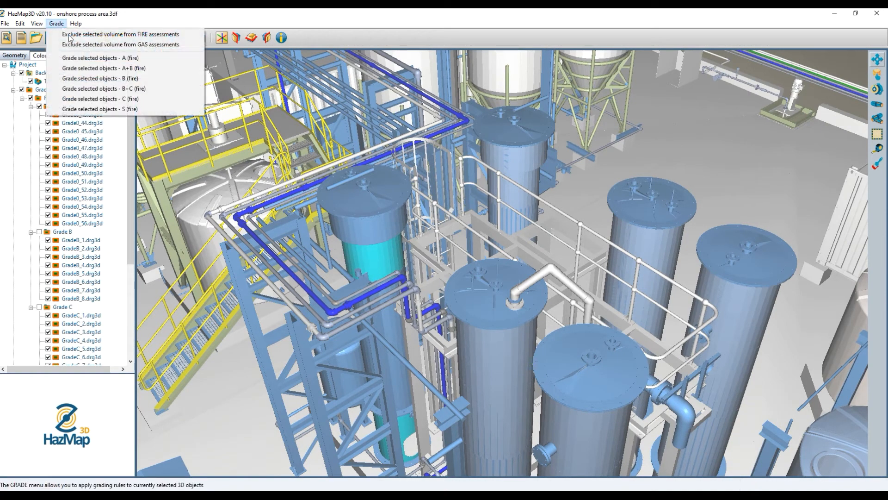
click(78, 35)
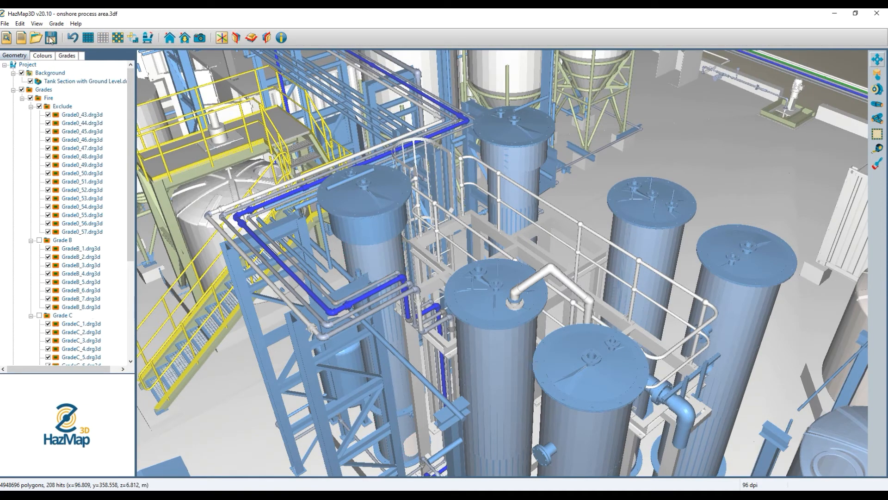
click(57, 24)
click(63, 35)
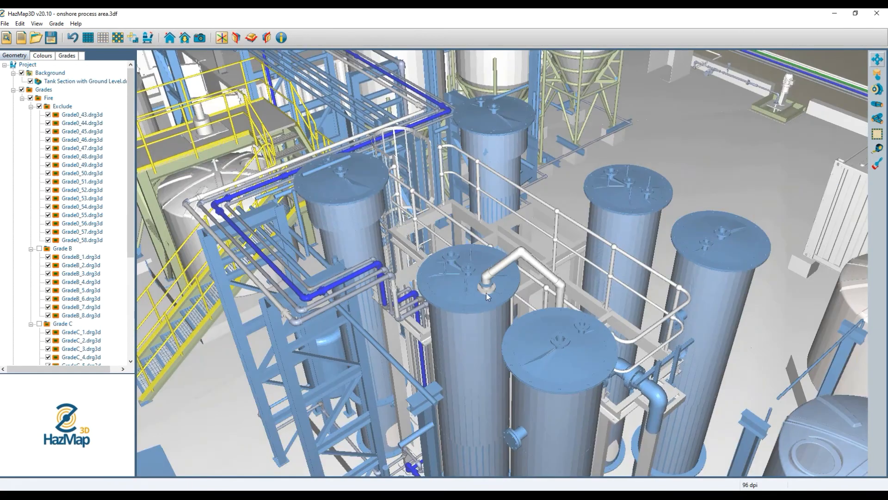
scroll(474, 274, down, 5)
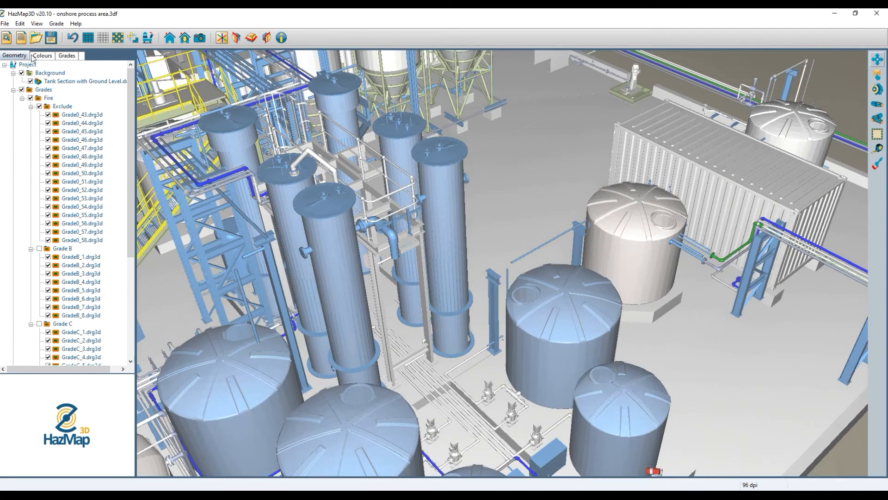
click(49, 41)
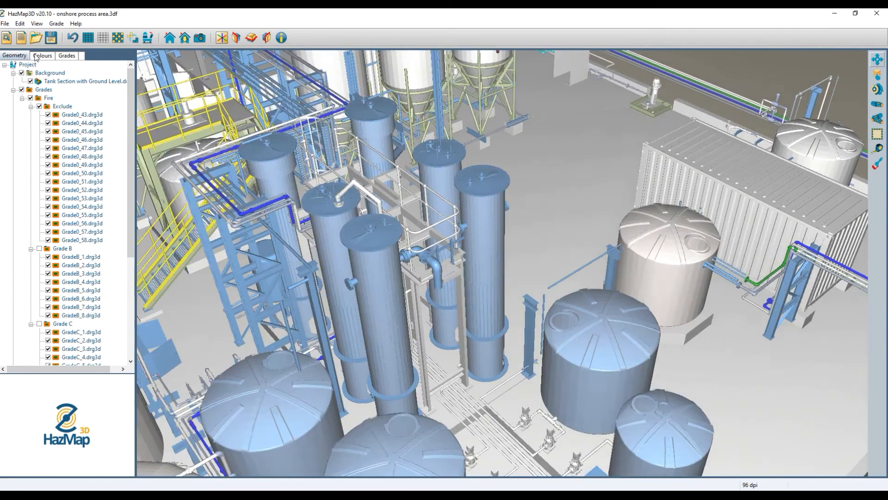
click(484, 361)
click(465, 230)
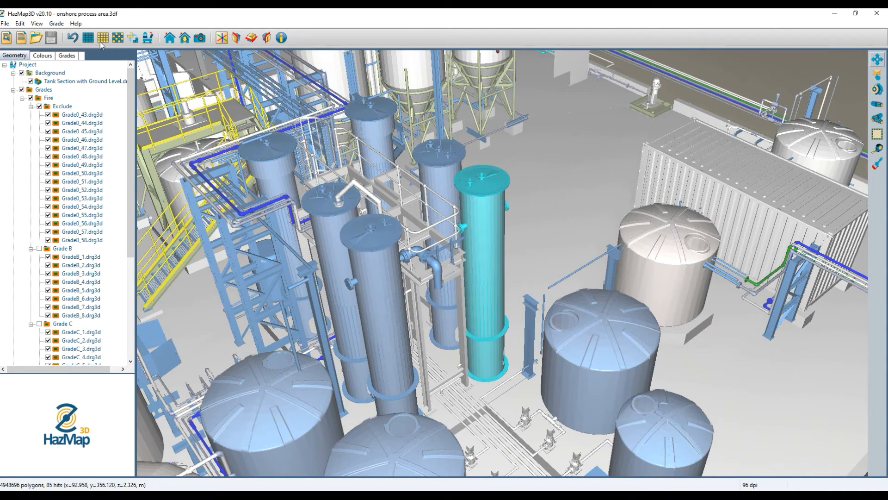
click(57, 23)
click(67, 34)
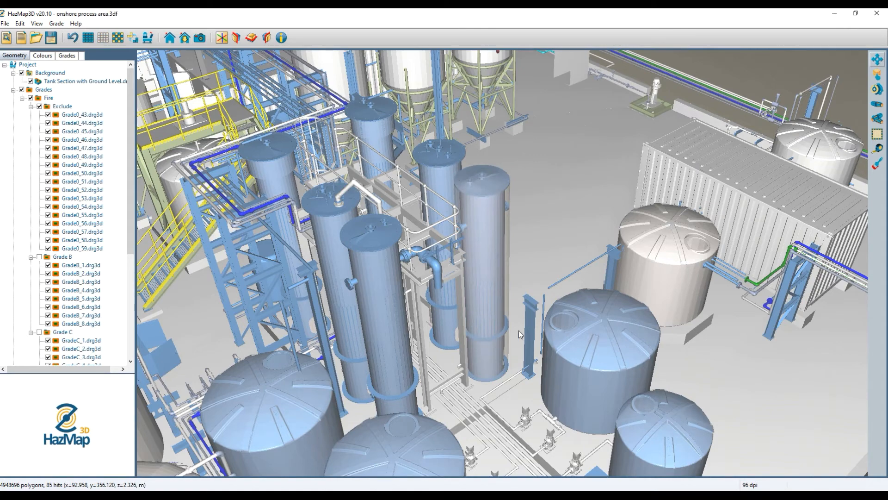
drag(482, 334, 472, 192)
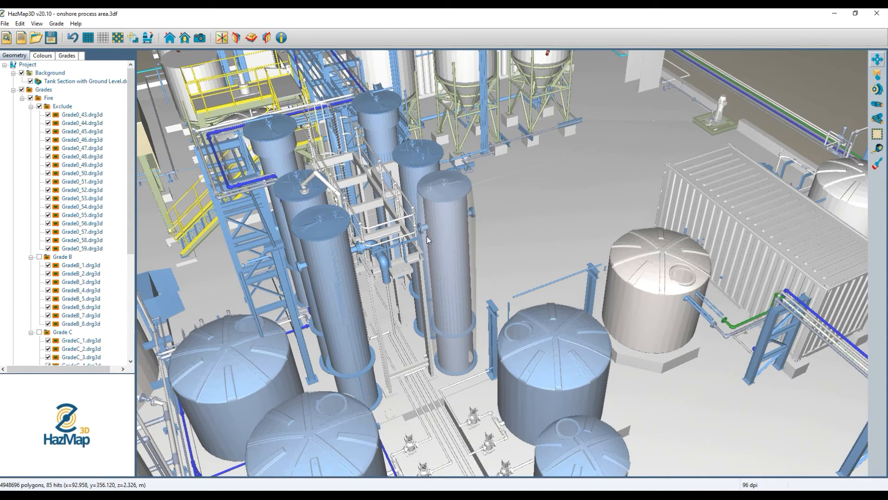
click(44, 24)
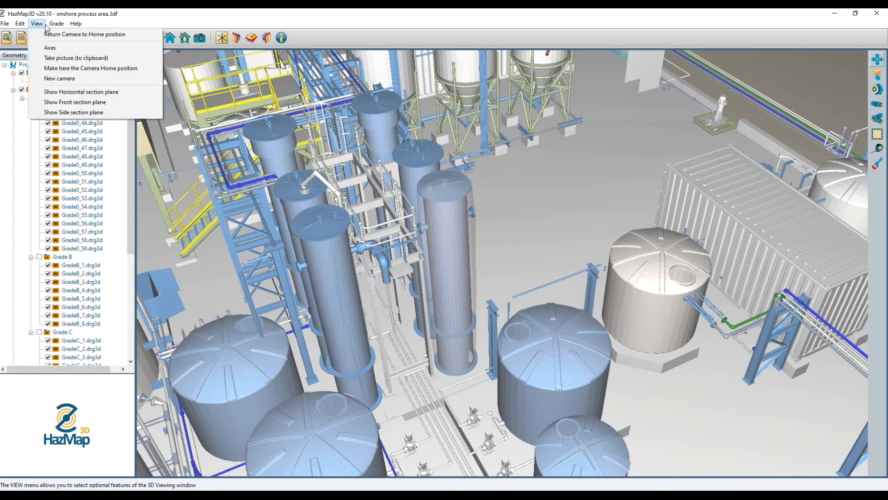
click(55, 23)
click(72, 38)
Step: Review all excluded tank and column volumes with the Tank Section with Ground Level background temporarily hidden, and restore the background
drag(455, 344, 454, 218)
scroll(442, 329, down, 2)
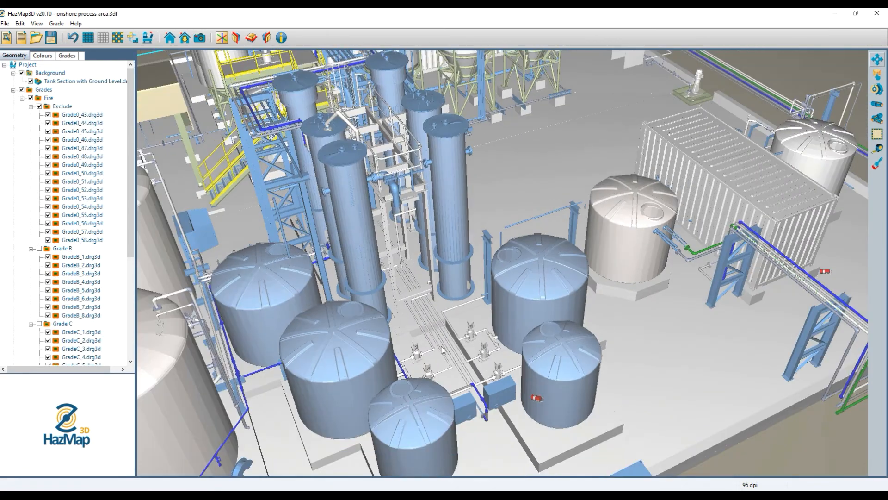
scroll(463, 277, up, 3)
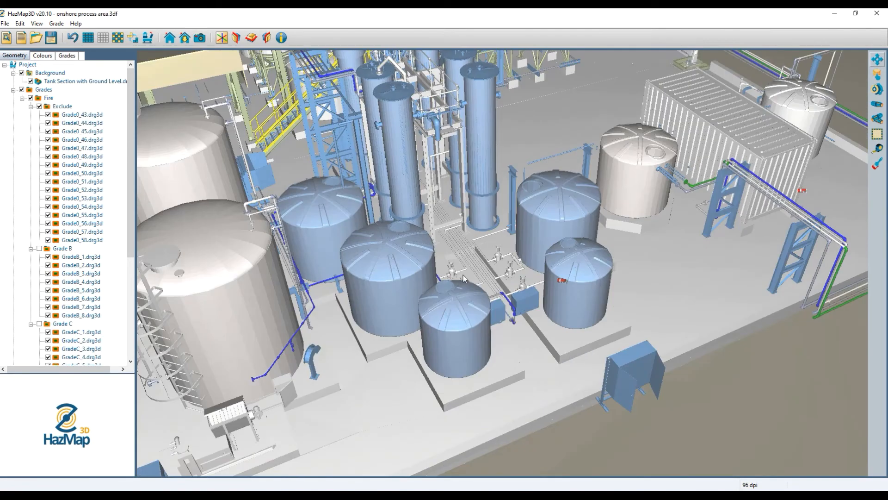
scroll(391, 261, down, 2)
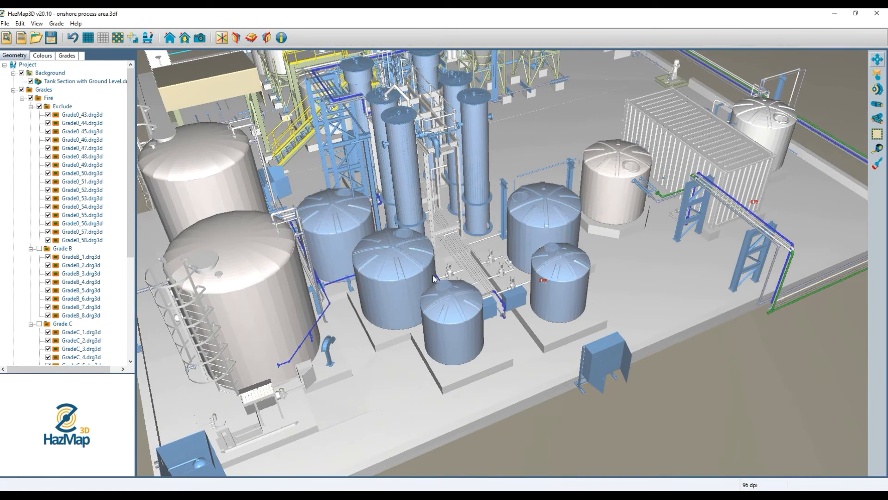
scroll(416, 270, down, 1)
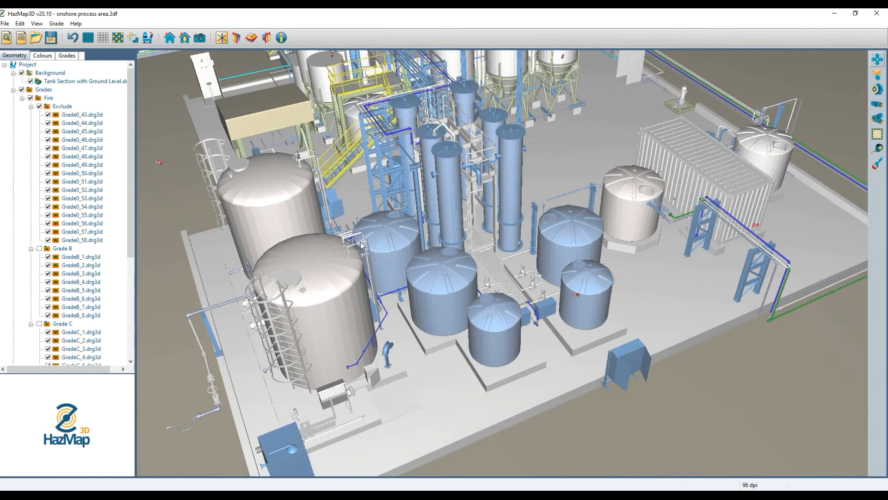
click(30, 82)
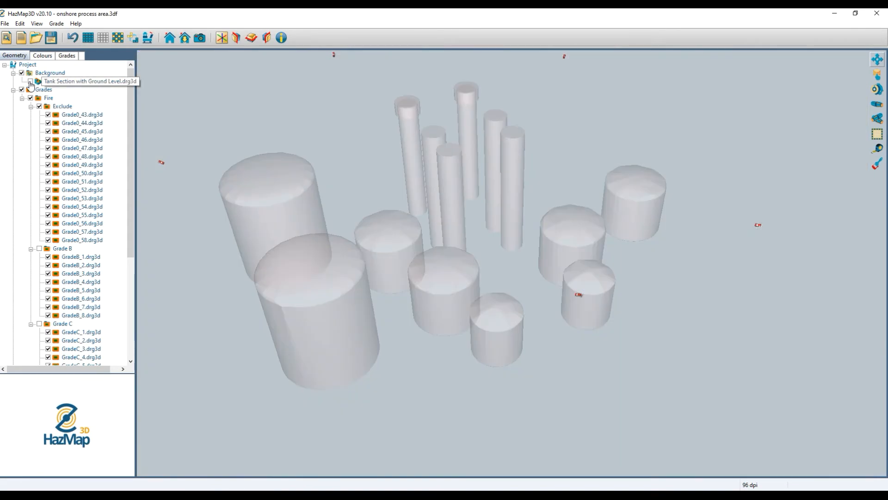
click(30, 82)
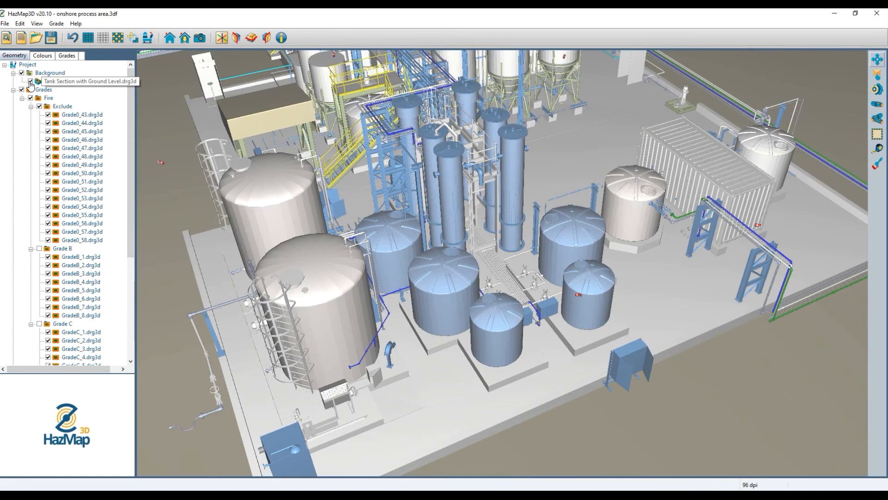
click(30, 82)
click(30, 82)
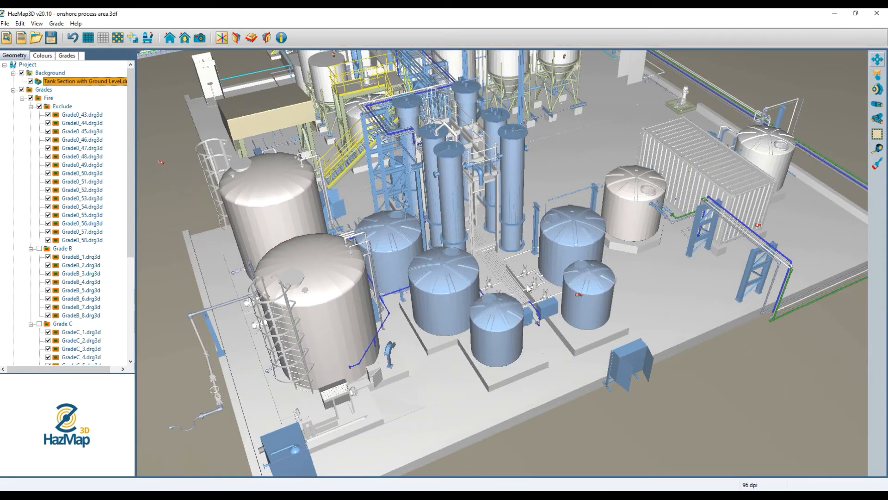
click(550, 309)
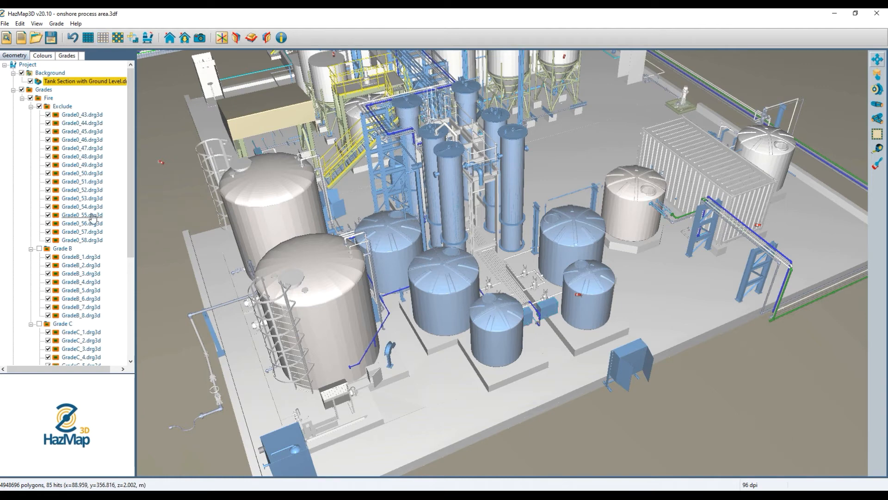
Step: Display the Baseline fire assessment result and rerun the Baseline assessment with its existing settings
scroll(22, 291, down, 6)
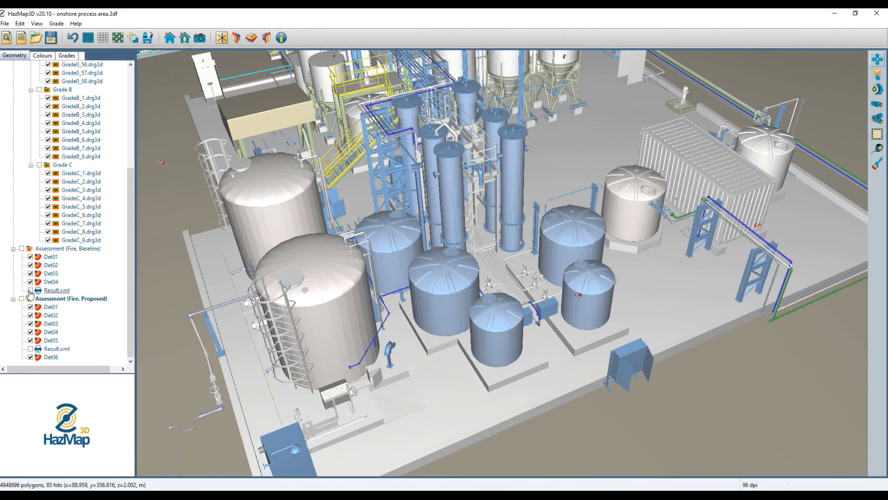
click(31, 290)
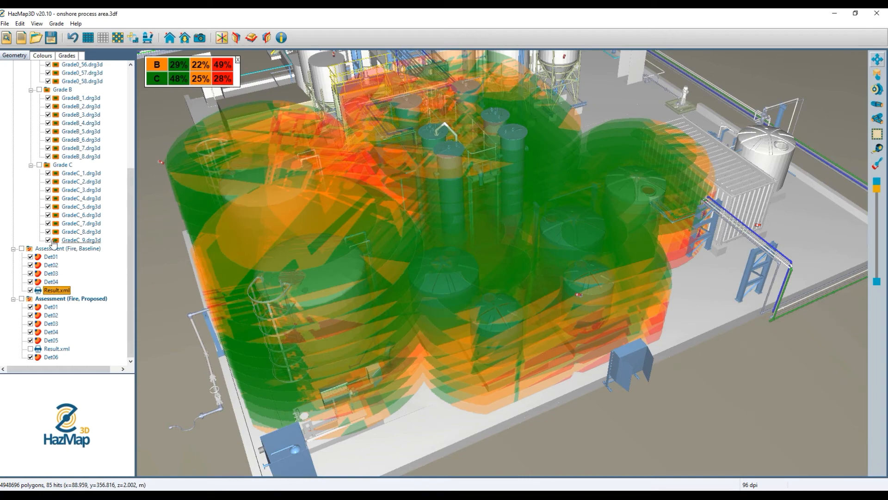
right_click(70, 249)
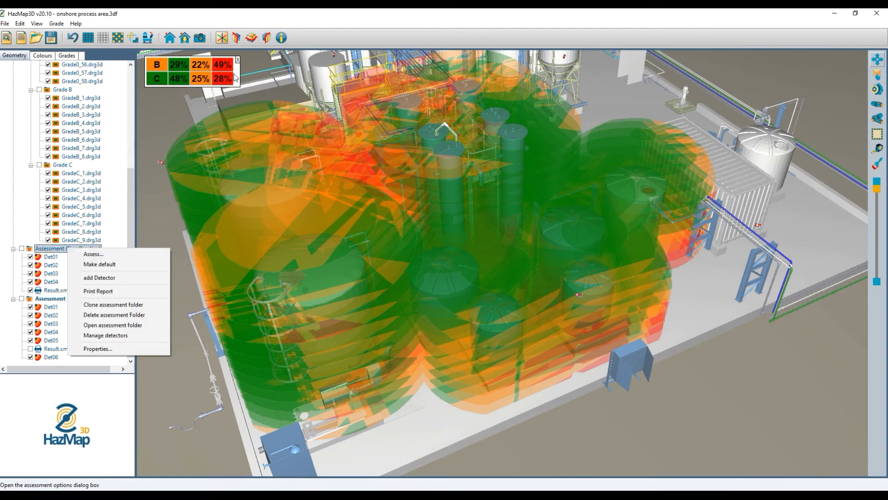
click(128, 257)
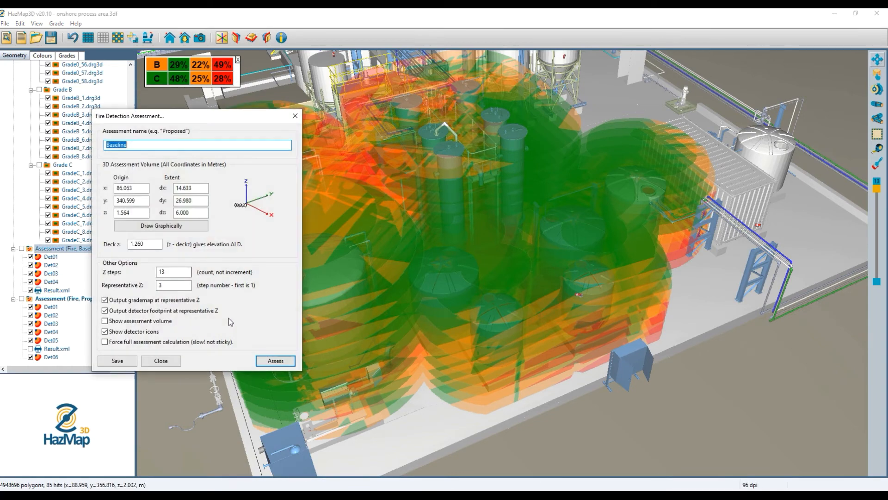
click(276, 361)
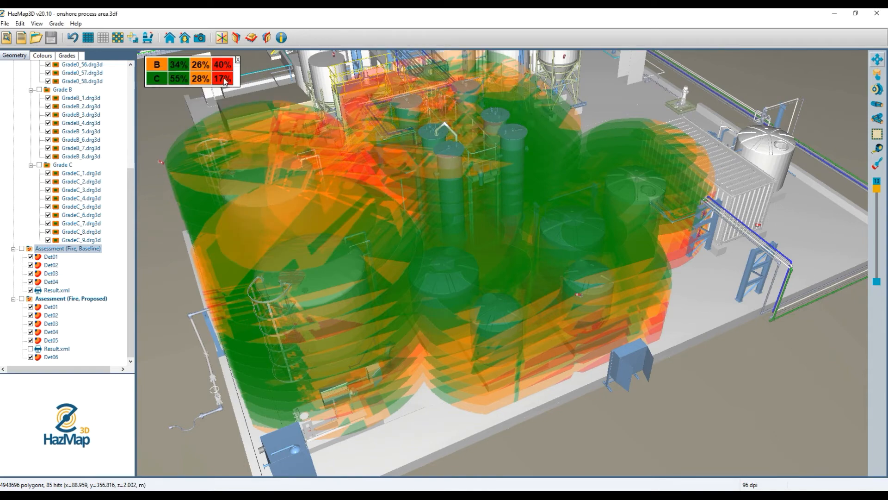
Step: Switch the displayed result from Baseline to Proposed and rerun the Proposed fire assessment with its existing settings
click(20, 249)
click(21, 248)
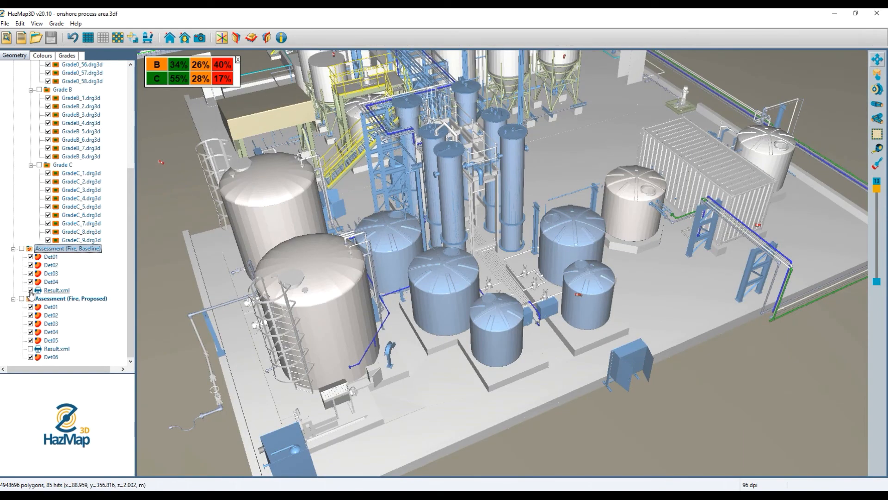
click(31, 290)
click(21, 299)
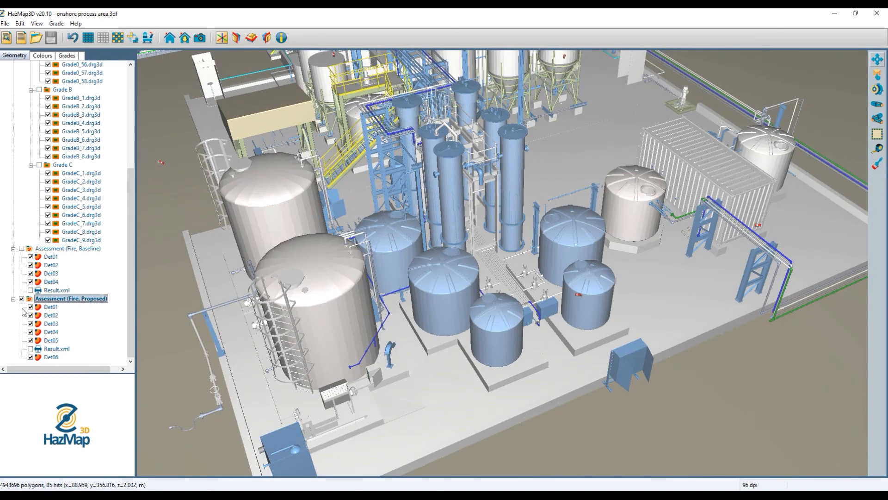
click(31, 349)
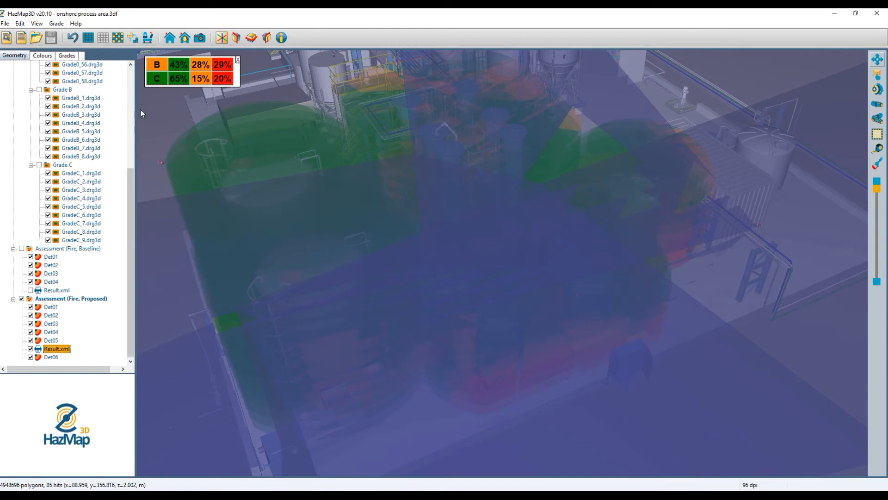
right_click(68, 300)
click(78, 308)
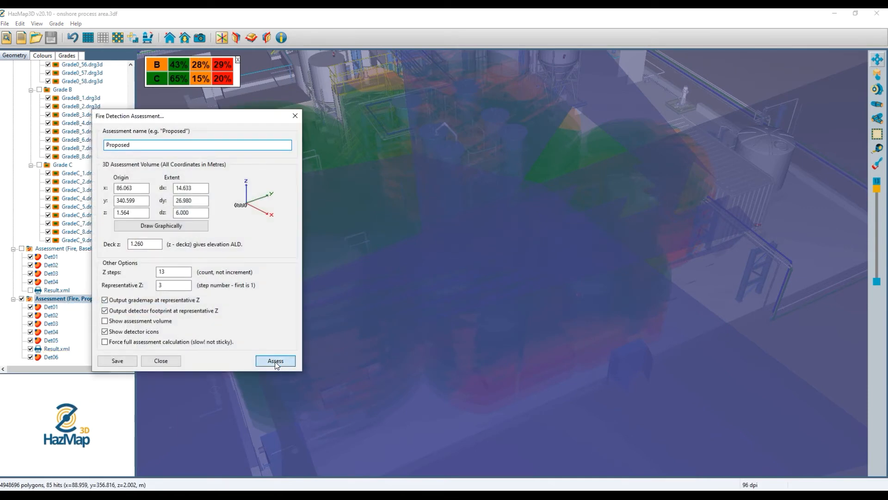
click(276, 361)
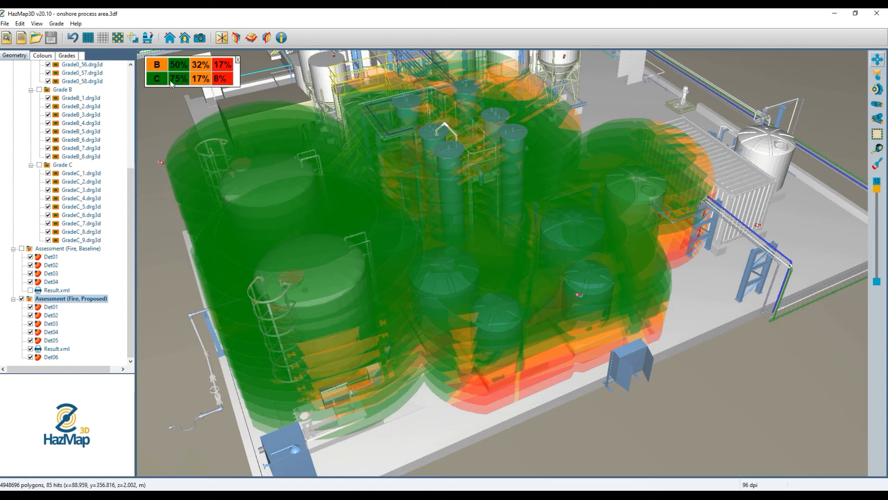
Step: Inspect the Proposed coverage cut down to about mid-height, with the background temporarily hidden and the grade volumes switched off
drag(330, 294, 454, 234)
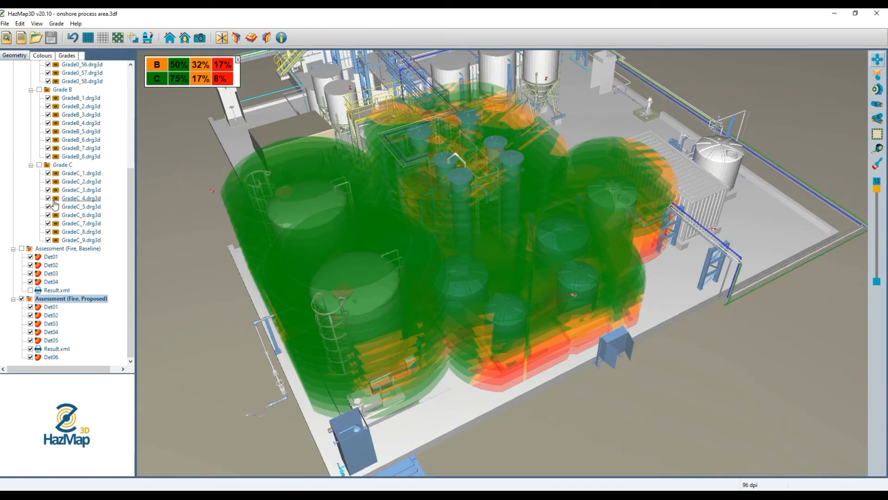
scroll(55, 206, up, 5)
scroll(56, 205, up, 2)
click(69, 81)
click(30, 81)
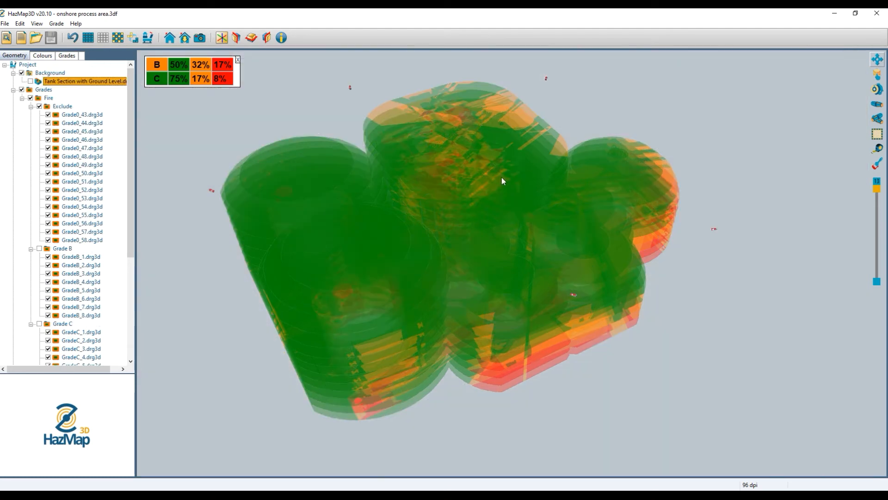
drag(879, 190, 876, 234)
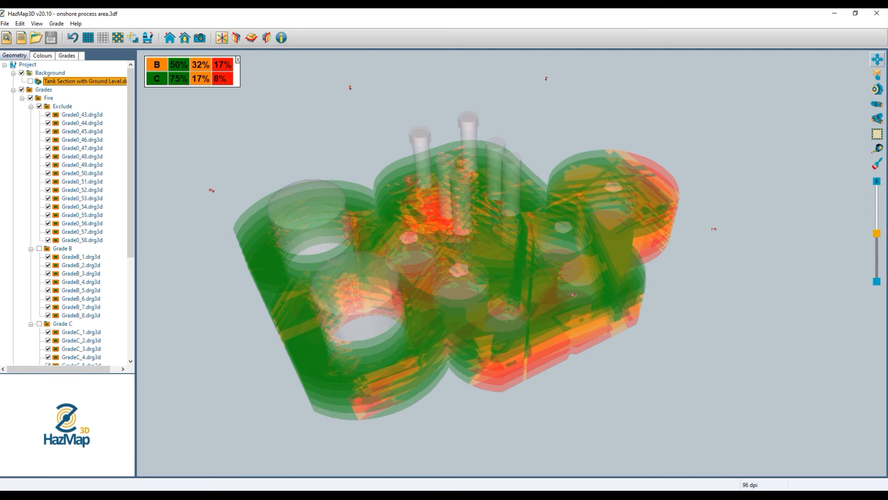
click(22, 90)
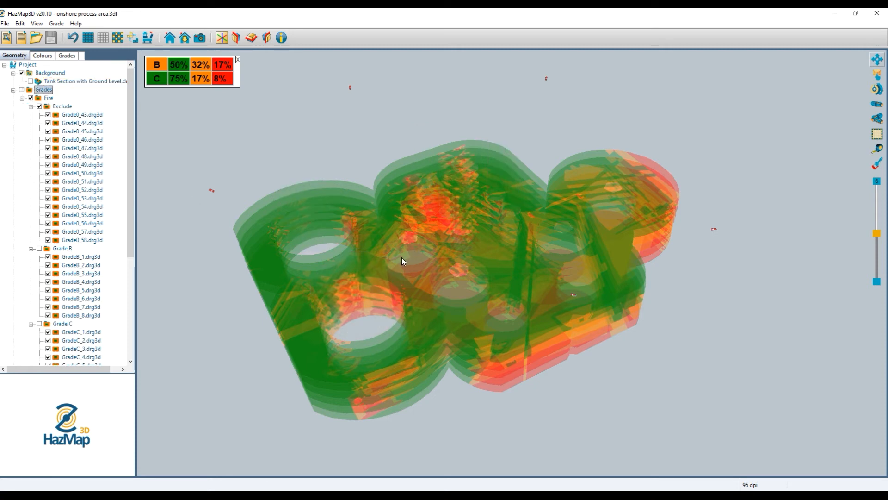
click(31, 81)
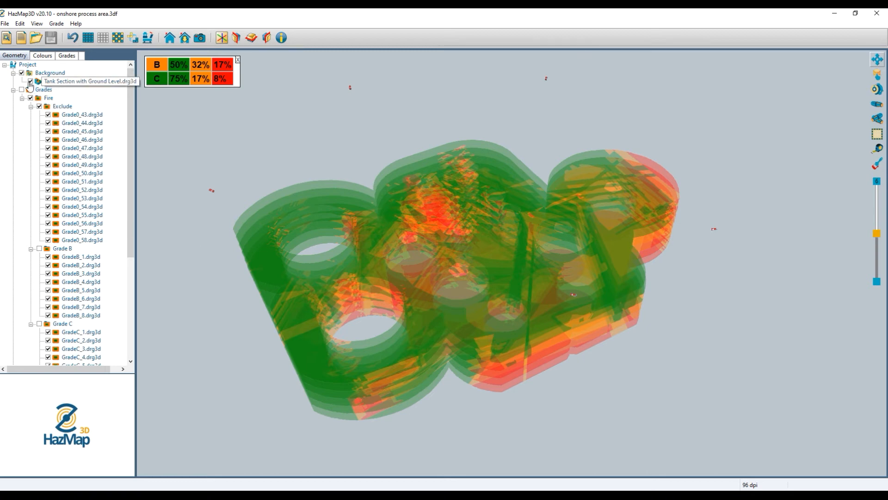
Step: Hide the Proposed result and display the Baseline result for comparison
scroll(91, 275, down, 6)
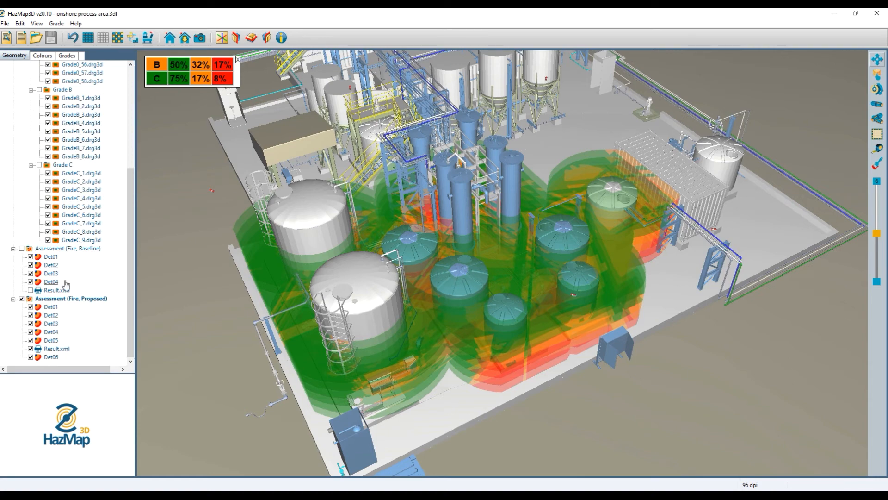
click(30, 348)
click(30, 290)
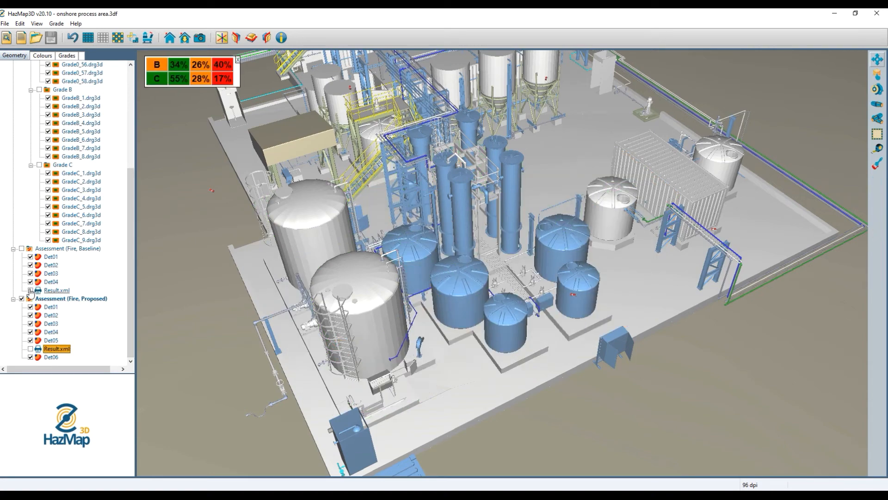
Step: Hide the Baseline fire result and display the Proposed result in its place
drag(425, 342, 841, 270)
drag(878, 235, 880, 243)
drag(437, 363, 370, 324)
click(30, 290)
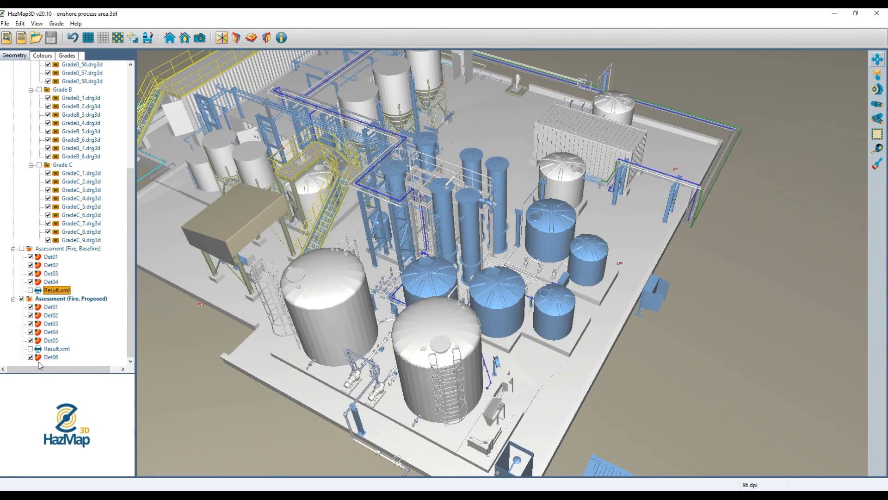
click(30, 348)
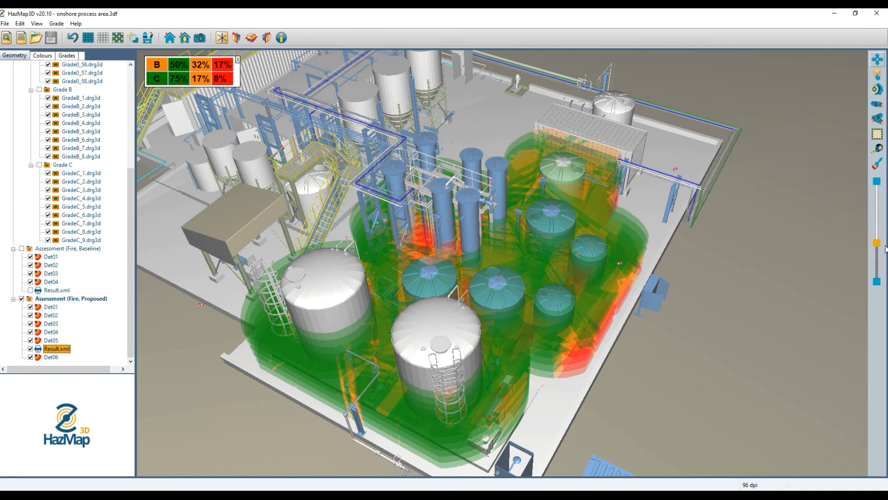
Step: Inspect the Proposed coverage around the tanks and columns from several angles, cut down to layer 2 and raised to layer 4
drag(878, 243, 873, 262)
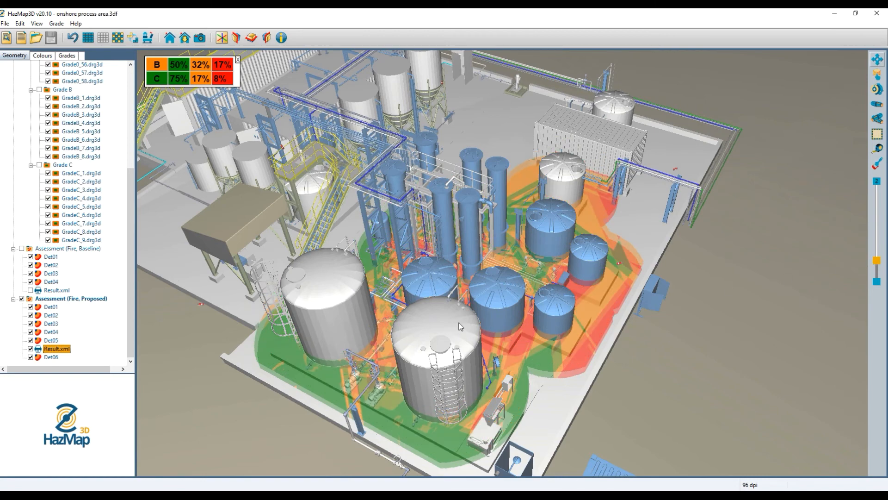
scroll(428, 285, up, 2)
drag(532, 334, 340, 378)
drag(412, 377, 421, 381)
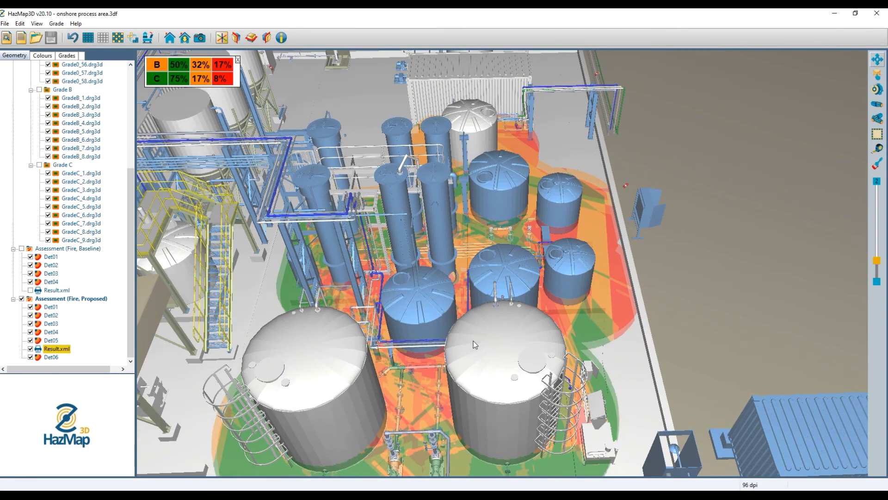
drag(481, 340, 476, 385)
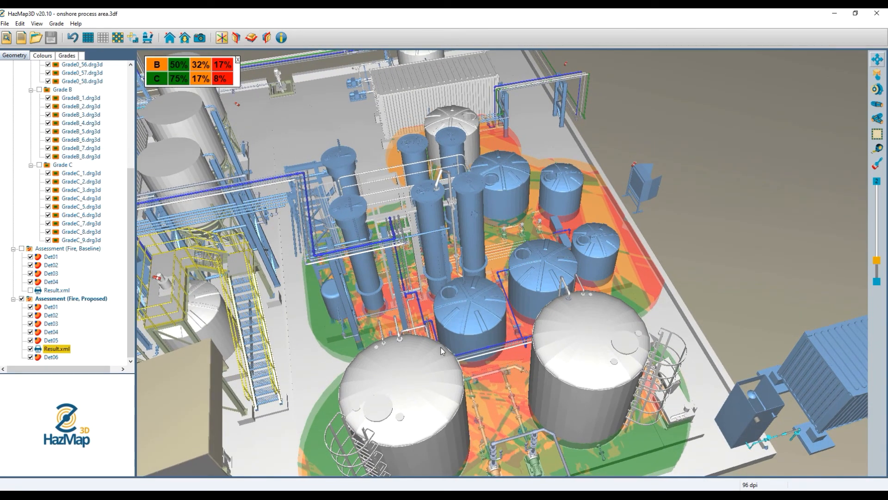
drag(471, 376, 427, 303)
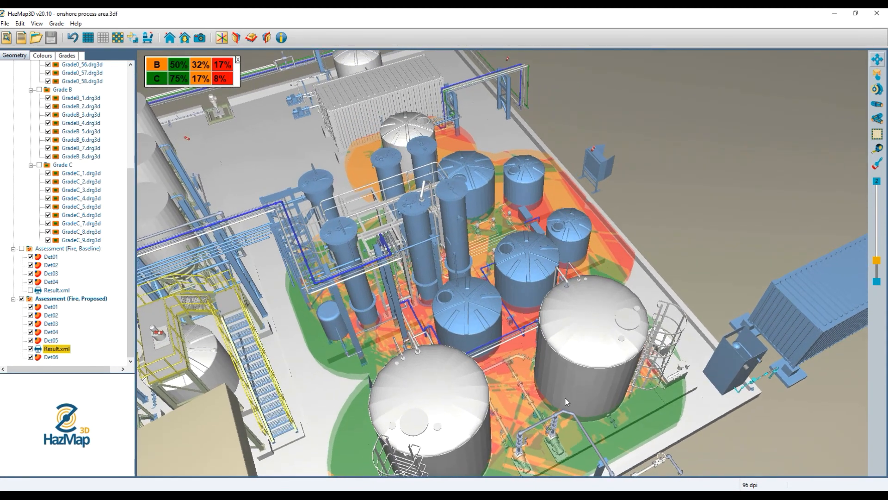
mouse_move(543, 405)
mouse_down()
mouse_move(517, 370)
mouse_move(557, 395)
mouse_up()
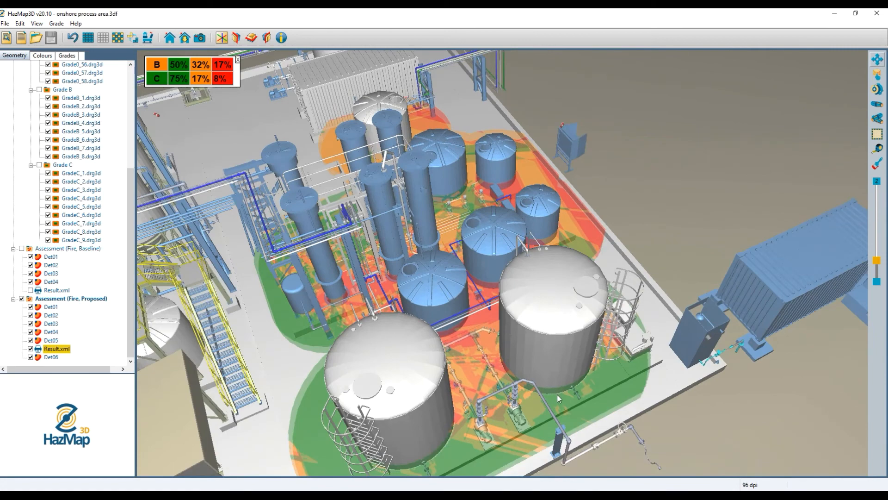
drag(434, 405, 549, 383)
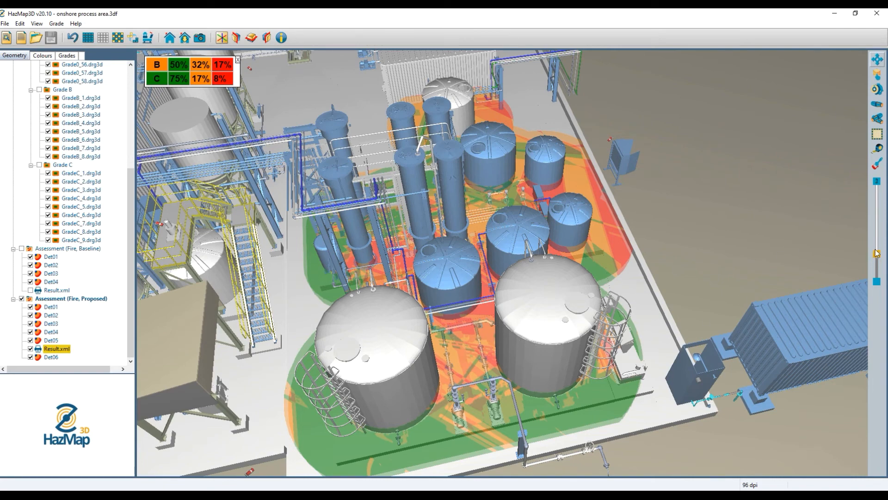
drag(876, 252, 877, 249)
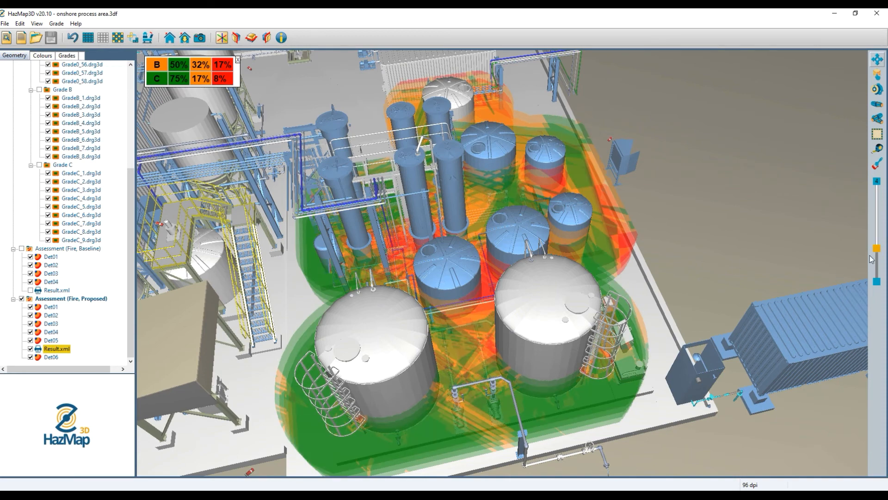
drag(878, 244, 878, 250)
Step: Print the Baseline fire assessment report to Microsoft Print to PDF, with the detectors spreadsheet (csv) output included
right_click(80, 248)
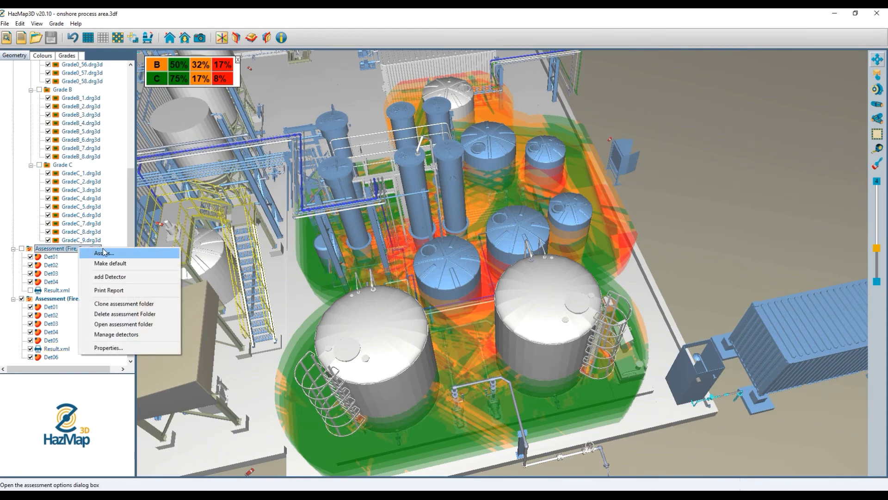
click(116, 291)
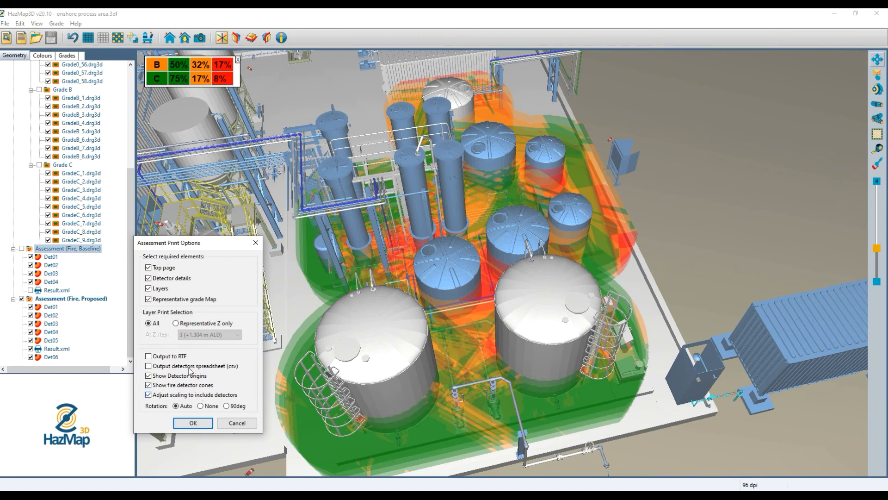
click(172, 369)
click(192, 423)
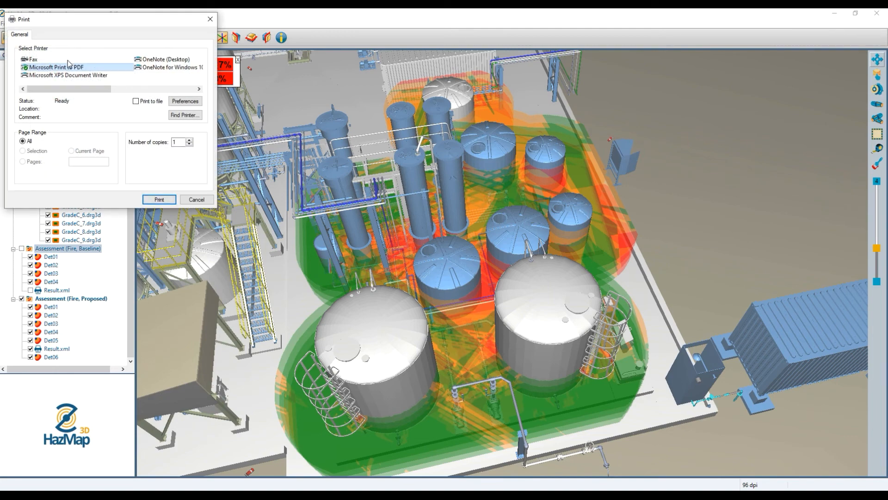
click(159, 199)
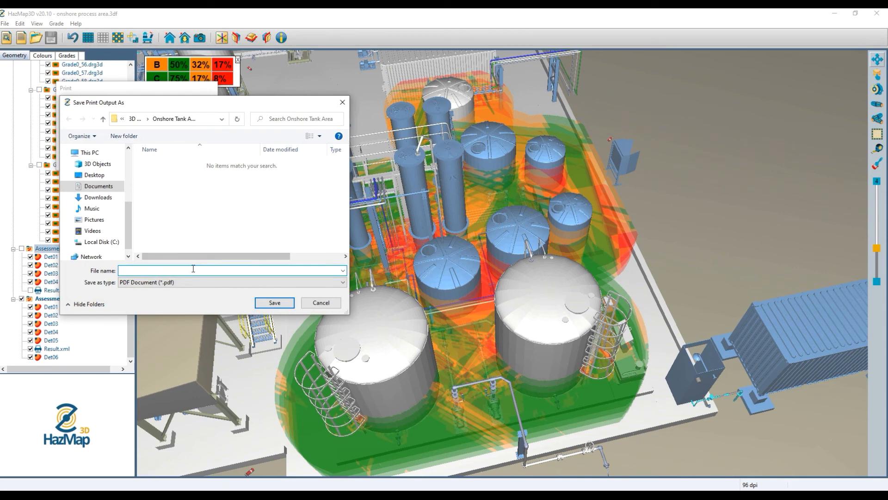
Step: Save the Baseline report on the Desktop as a PDF named "Processs Area Baseline Flame"
scroll(133, 184, up, 3)
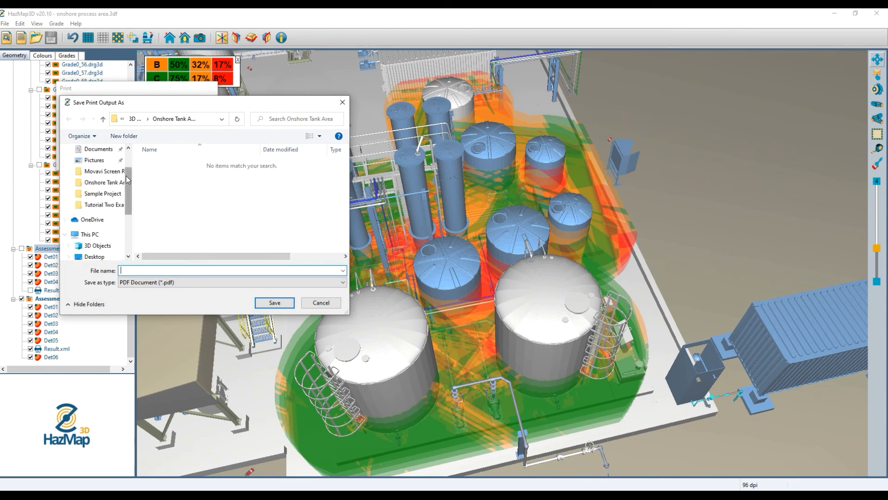
scroll(132, 185, up, 2)
click(98, 167)
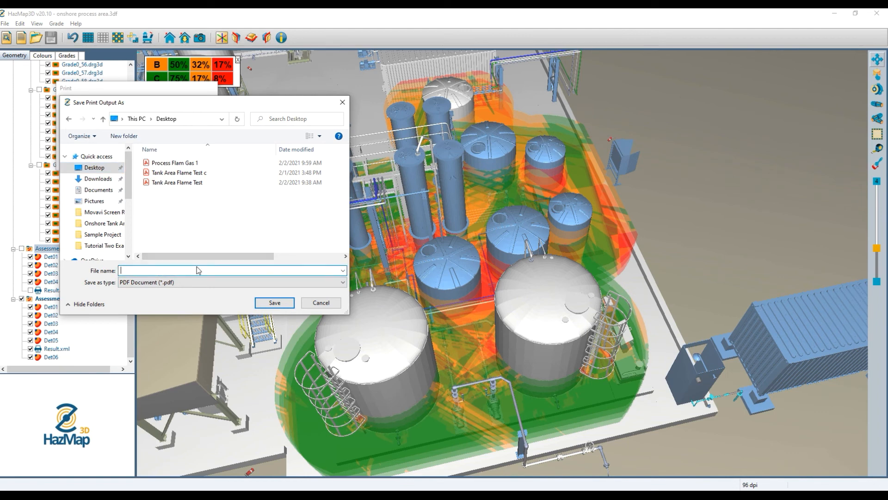
text(Process)
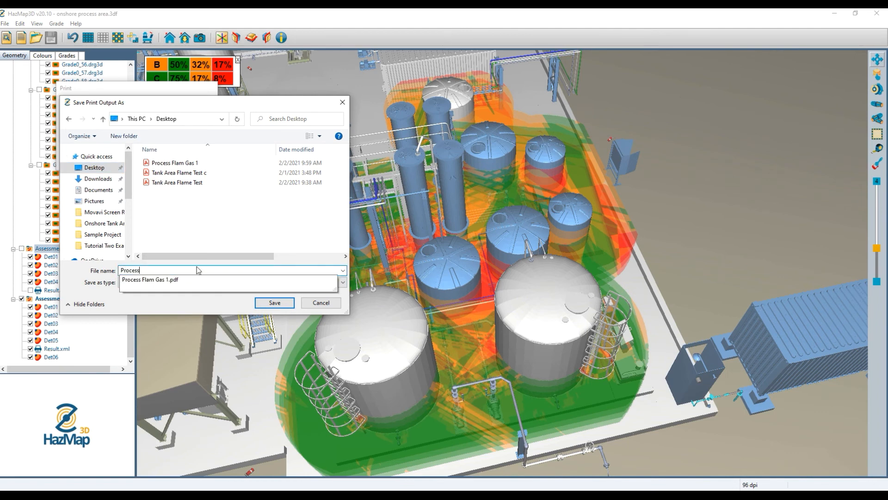
text(s Area Baseline Flame)
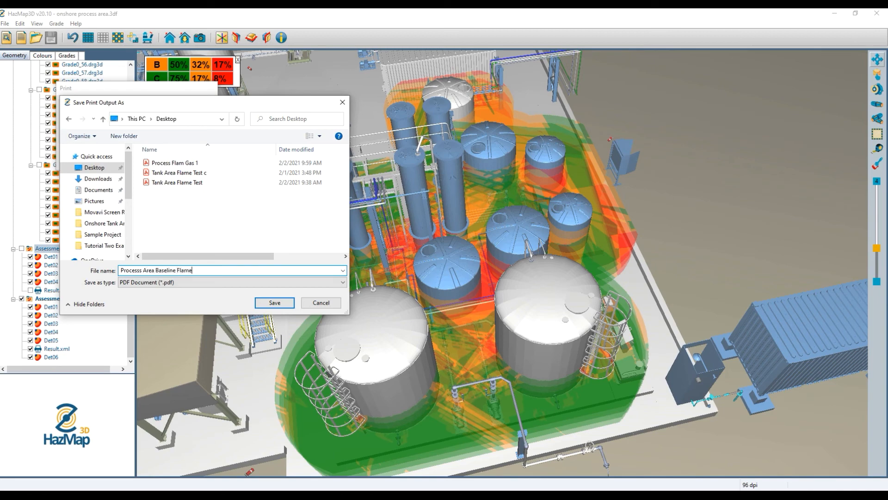
click(275, 302)
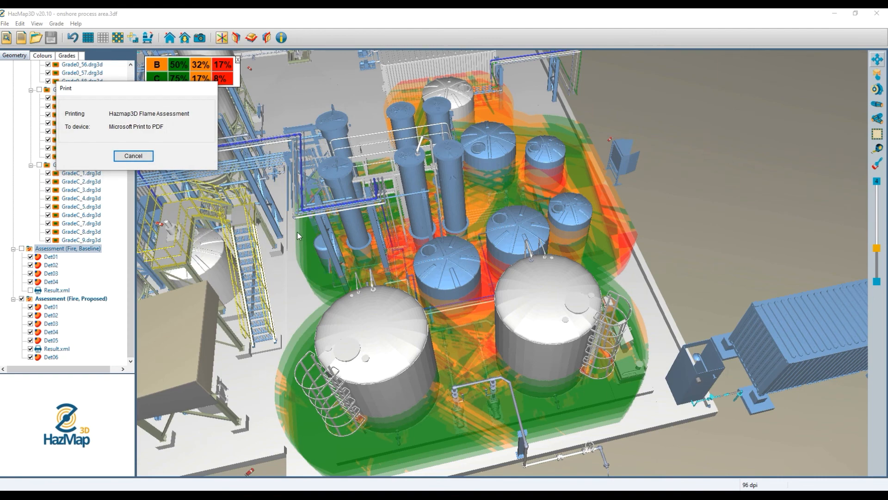
Step: Print the Proposed fire assessment report to Microsoft Print to PDF with the same report options
right_click(69, 306)
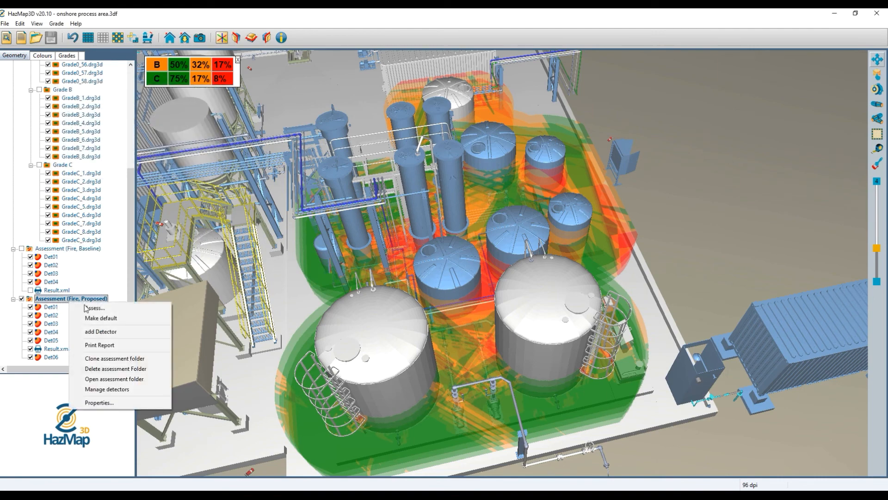
click(118, 344)
drag(139, 313, 203, 237)
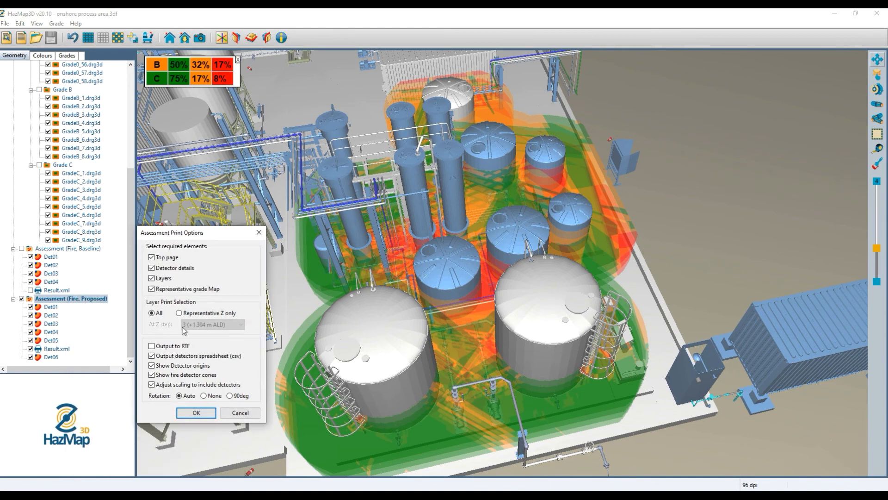
click(196, 413)
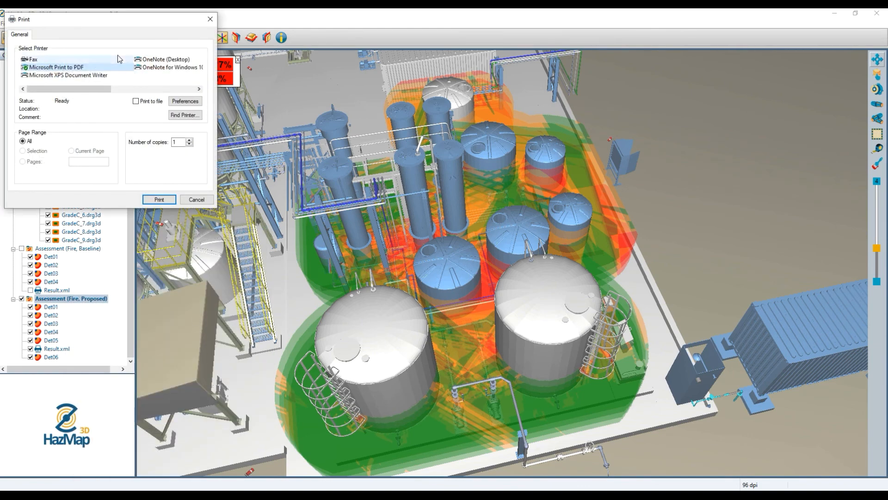
click(162, 200)
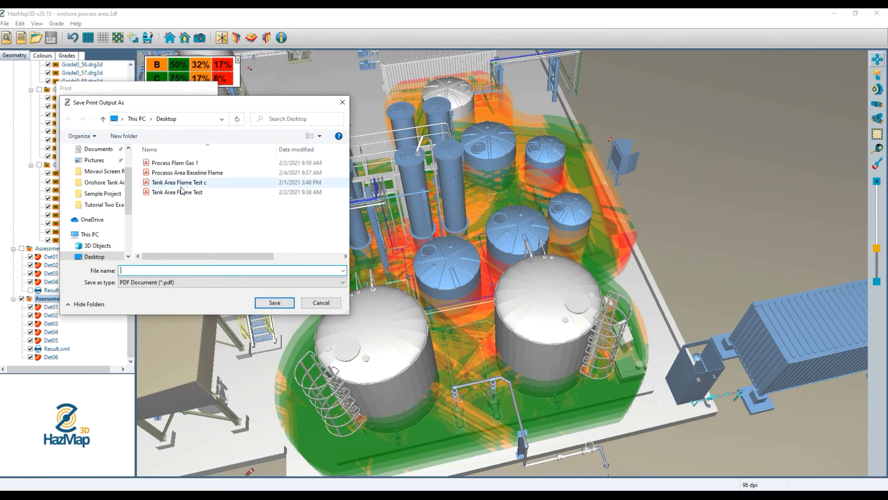
Step: Save the Proposed report on the Desktop as "Processs Area Proposed Flame", reusing the Baseline file name with the word Baseline replaced
click(186, 173)
click(174, 269)
click(172, 270)
drag(176, 270, 159, 271)
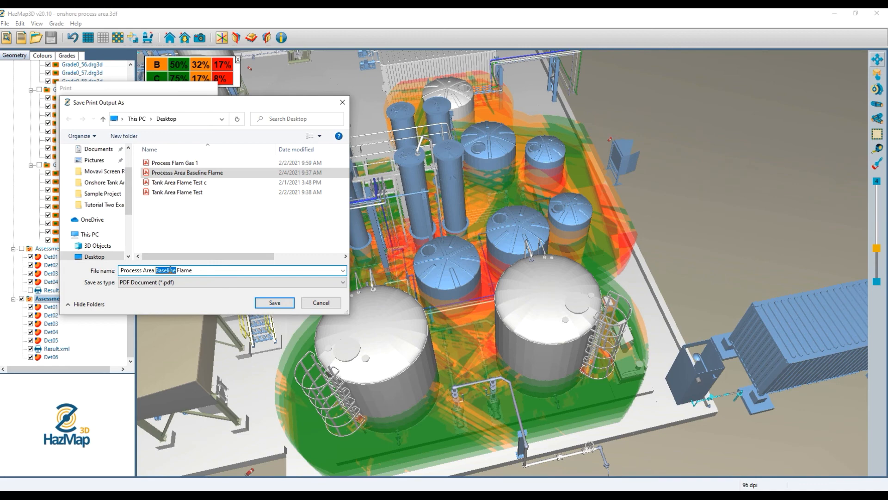
text(Proposed)
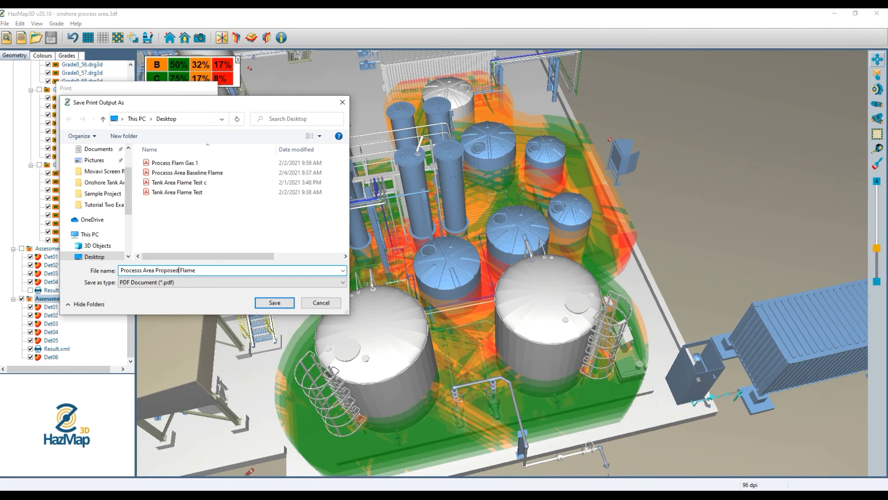
key(Return)
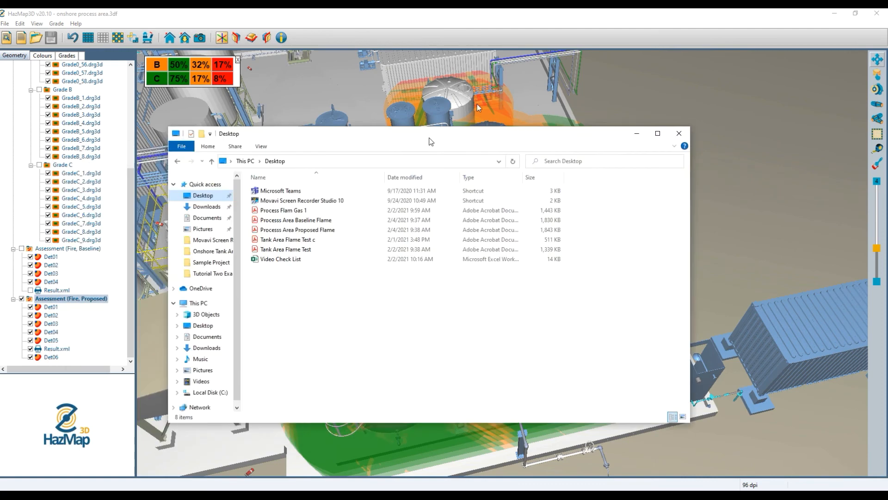
Step: Open the Baseline Flame PDF from the Desktop folder and review its coverage summary and fire detector details
drag(430, 137, 429, 9)
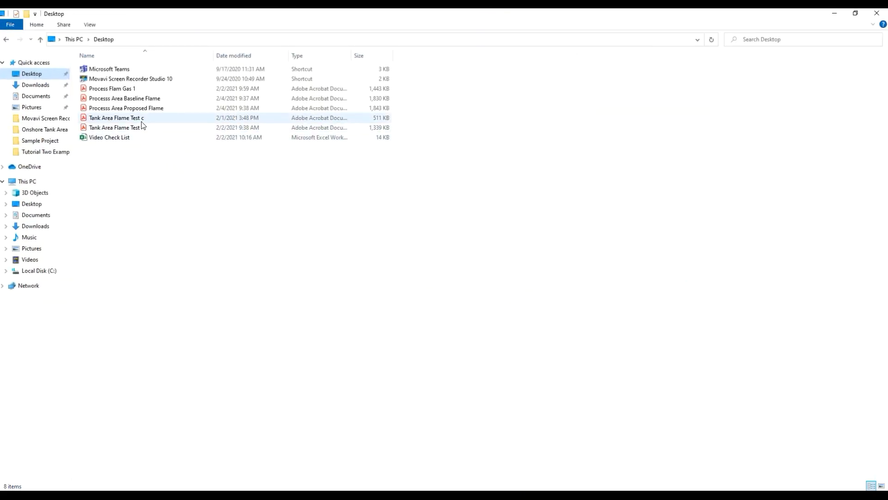
click(159, 100)
double_click(167, 101)
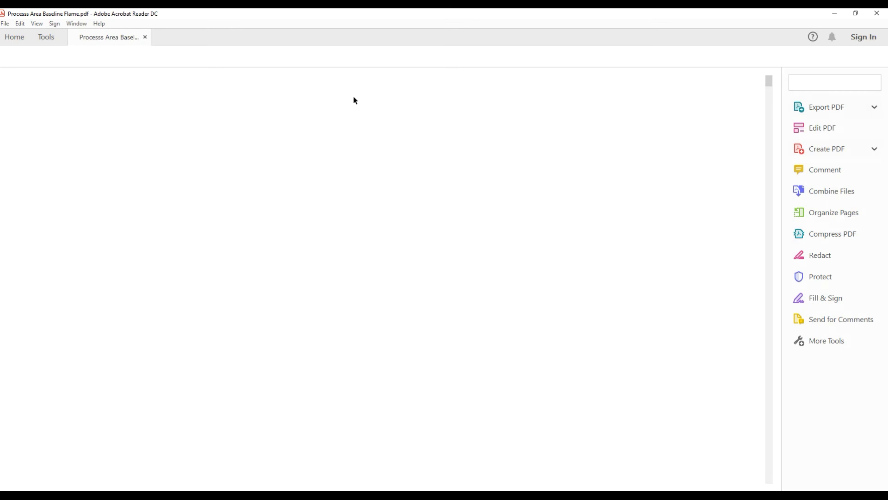
scroll(308, 239, down, 2)
scroll(308, 239, down, 12)
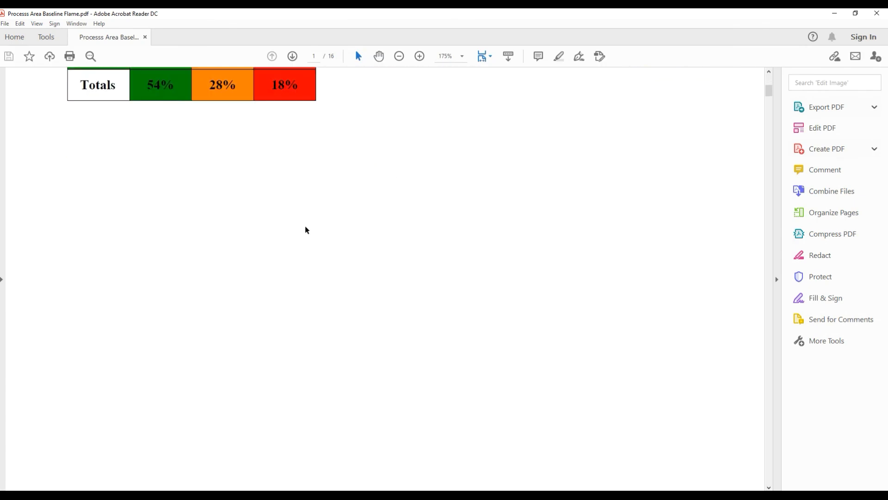
scroll(304, 218, down, 10)
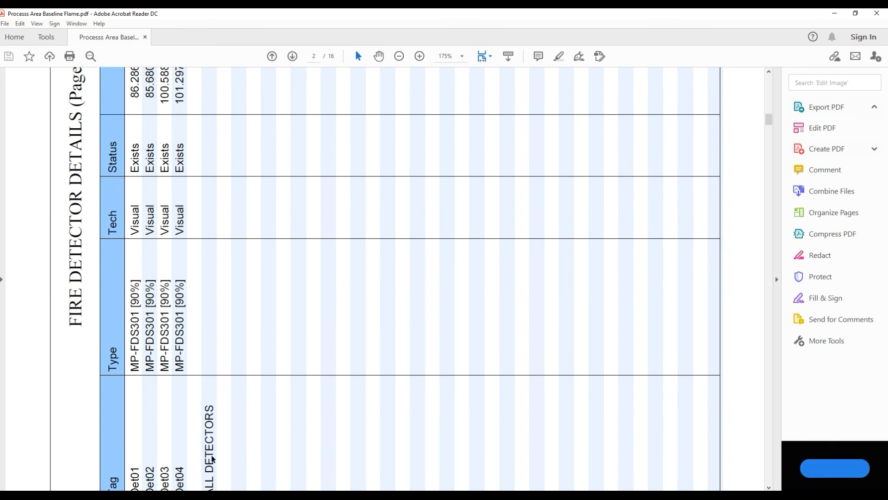
Step: Open the Proposed Flame PDF from the Desktop folder and examine its project information, coverage summary and full fire detector details table
click(121, 495)
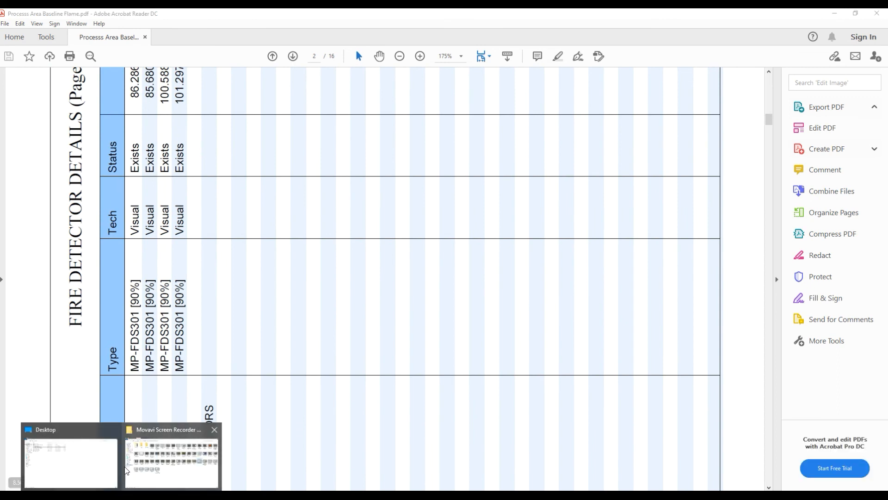
click(71, 461)
double_click(159, 109)
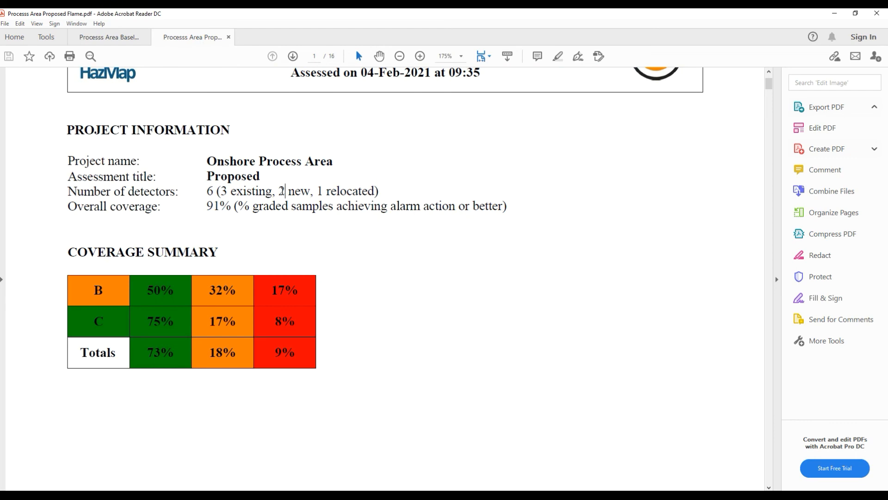
scroll(295, 245, down, 15)
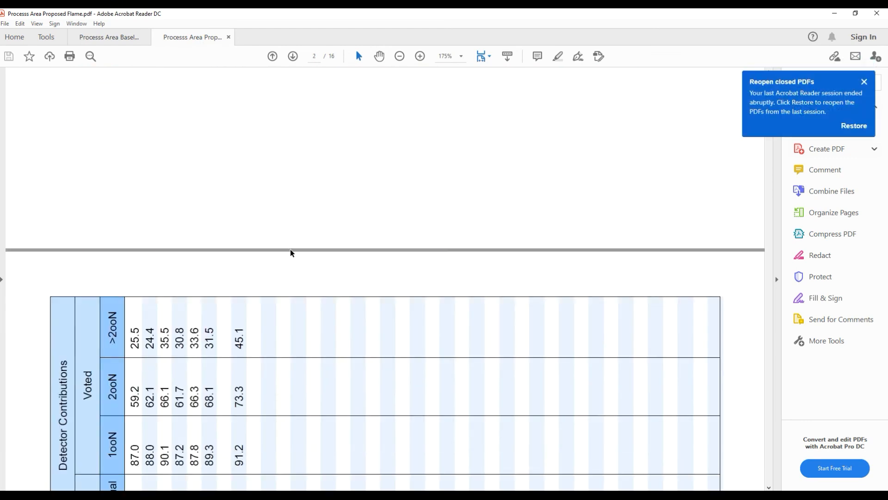
scroll(290, 253, down, 5)
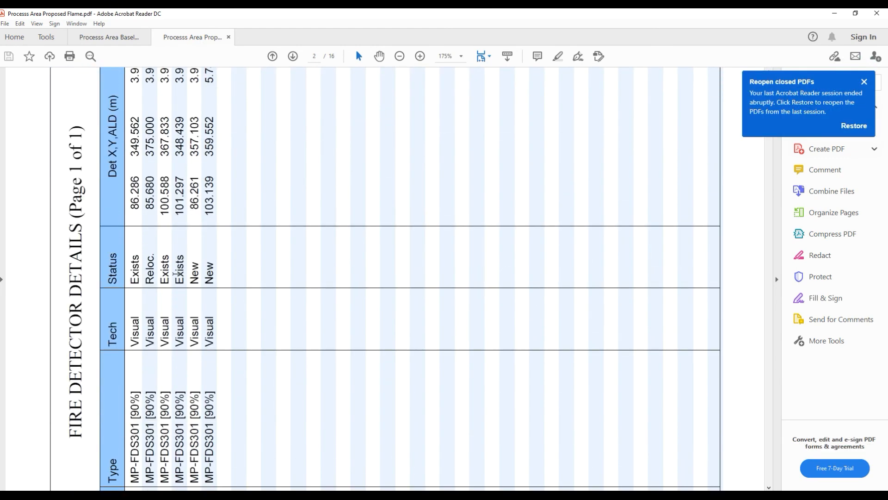
scroll(205, 183, down, 5)
scroll(235, 264, up, 3)
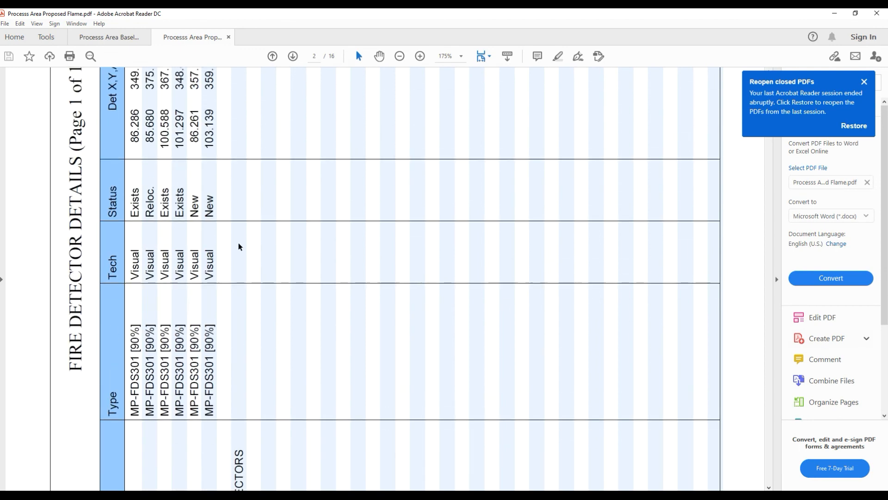
click(401, 56)
click(402, 56)
click(402, 56)
click(401, 56)
scroll(559, 192, up, 1)
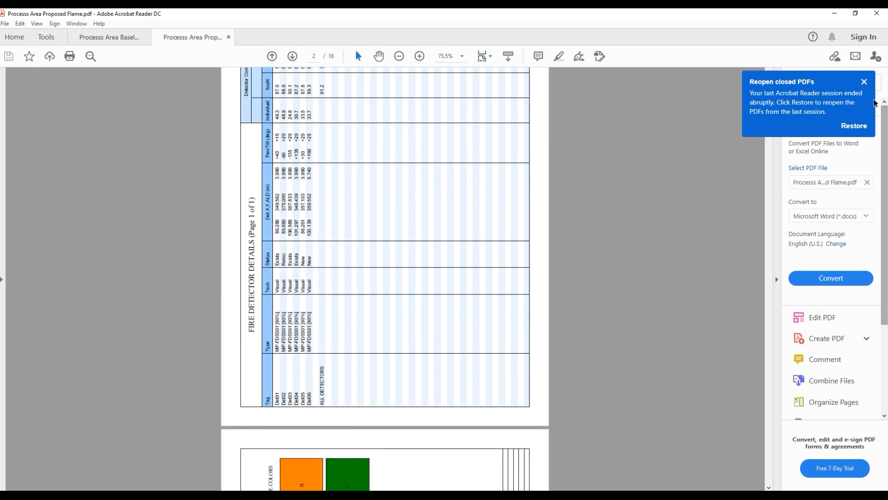
Step: Dismiss the notice in the Proposed Flame PDF, look through its following pages, and return to the project in HazMap3D
click(864, 82)
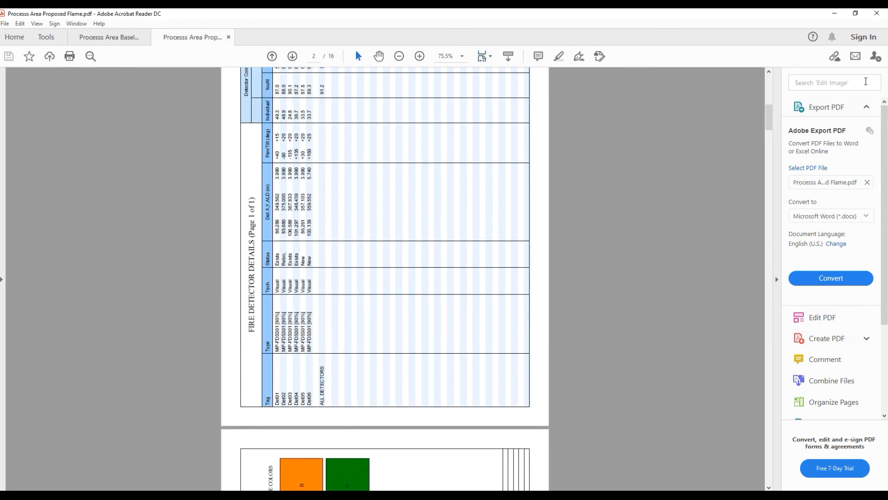
scroll(762, 178, down, 7)
mouse_move(762, 174)
mouse_down()
mouse_move(741, 276)
mouse_move(756, 157)
mouse_up()
click(835, 13)
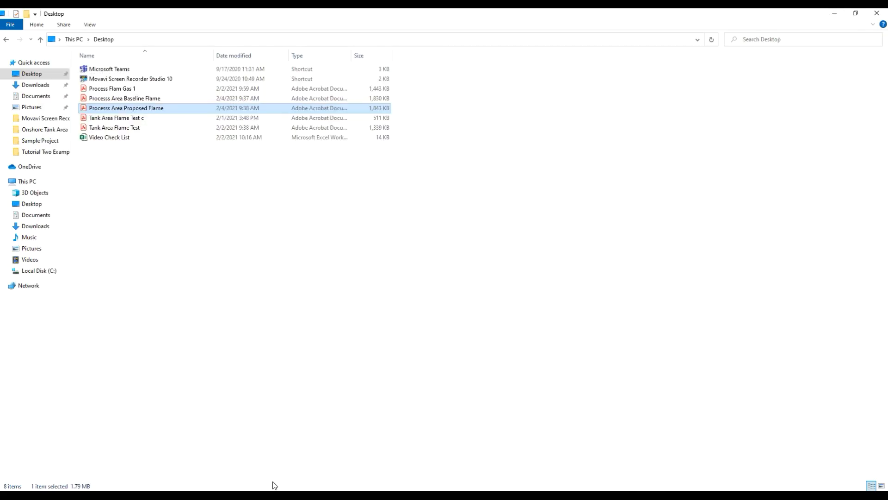
click(198, 494)
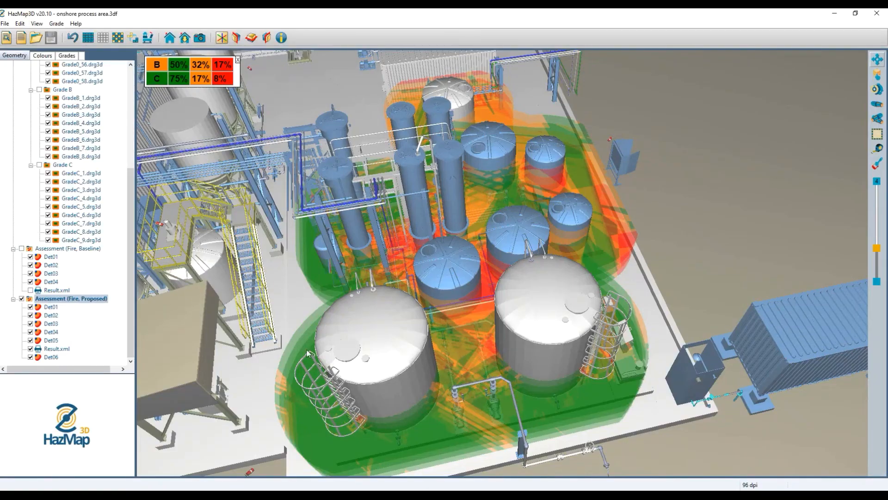
Step: Add a new fire assessment folder to the project for the process area beyond the tank section
scroll(457, 330, down, 1)
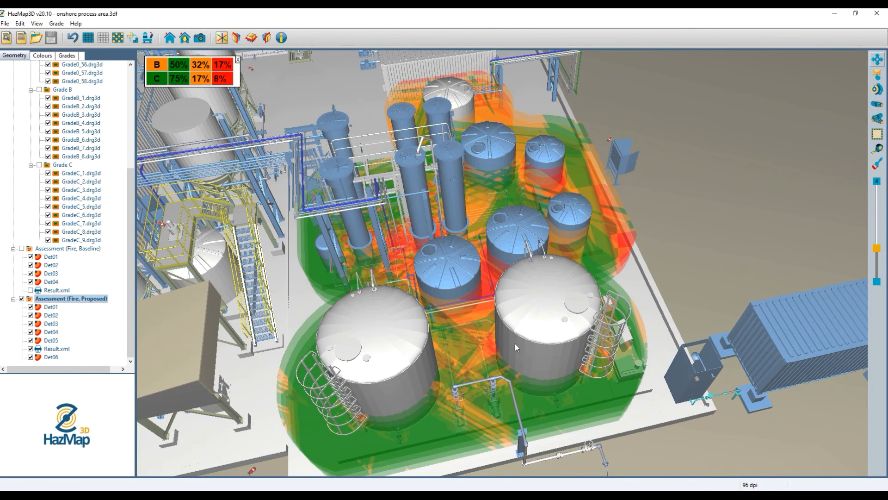
drag(601, 365, 473, 262)
scroll(612, 221, down, 2)
scroll(410, 212, up, 3)
scroll(507, 245, down, 3)
drag(536, 277, 458, 262)
scroll(32, 69, up, 7)
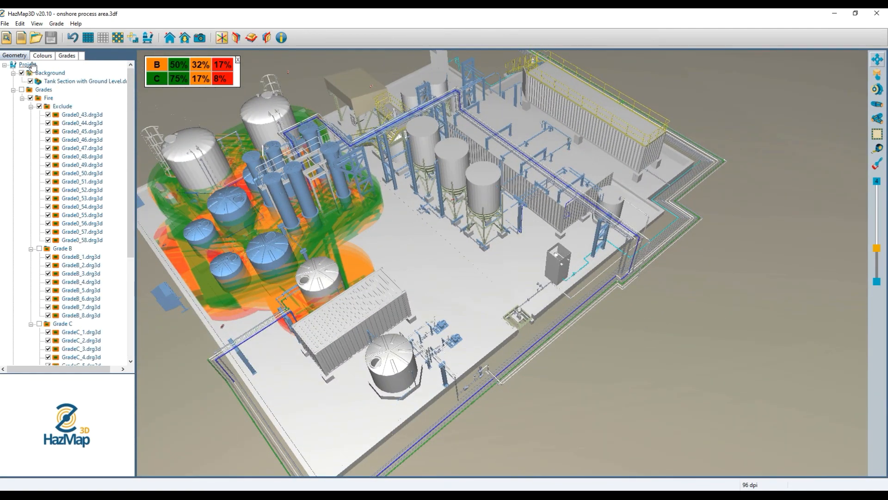
right_click(32, 65)
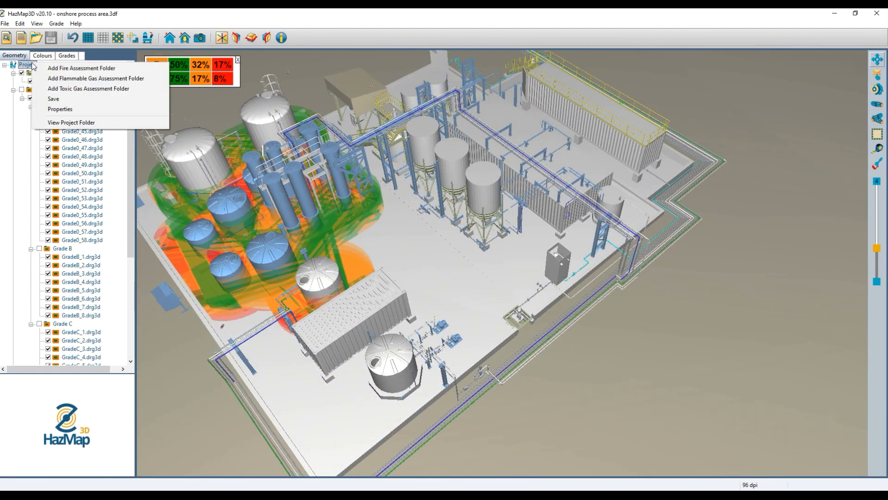
click(77, 69)
Step: Open the new fire assessment's settings and name it "Area 2 Baseline"
drag(401, 236, 219, 226)
click(52, 358)
double_click(51, 359)
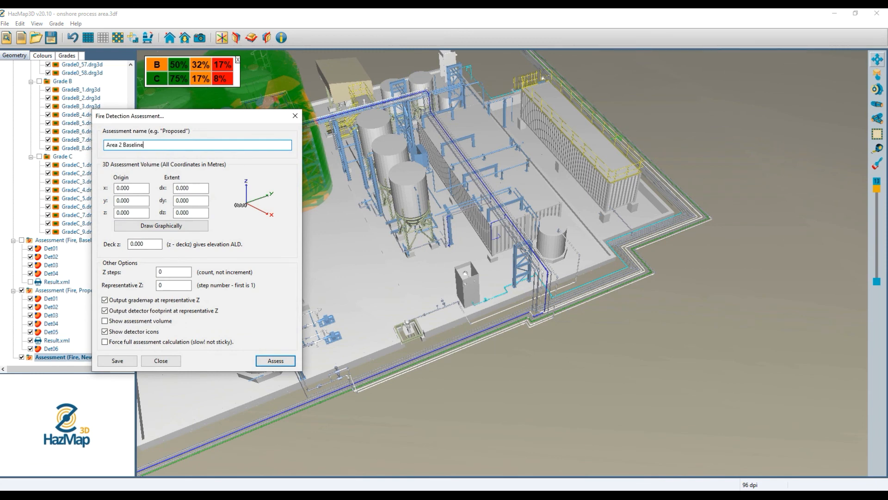
Step: Draw the Area 2 Baseline assessment volume graphically around the silos and pipe rack, about 12.4 m by 24.8 m in plan
click(164, 227)
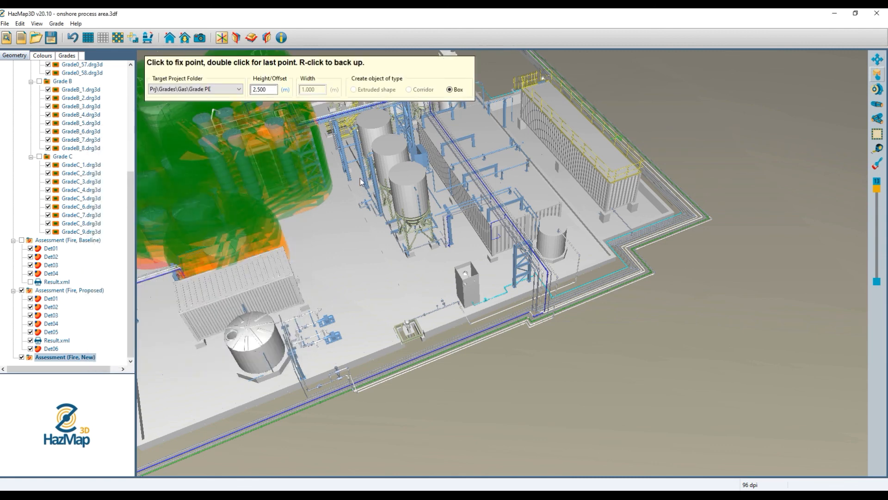
click(603, 254)
double_click(311, 112)
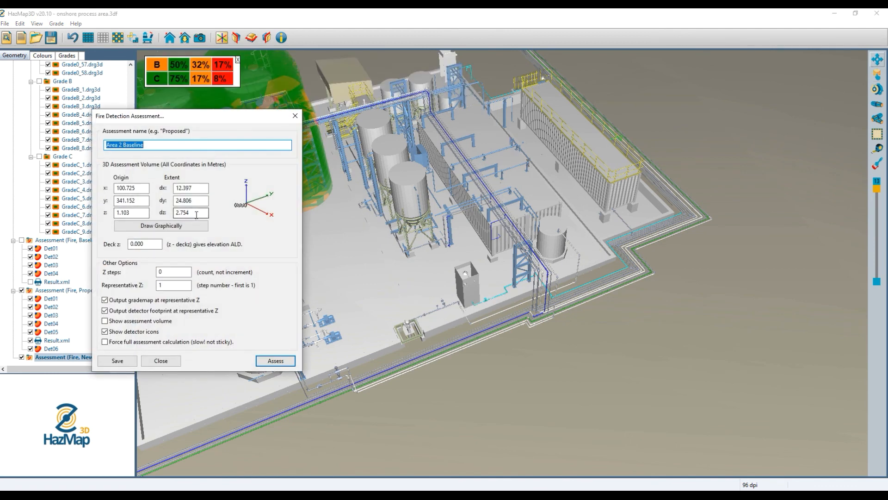
Step: Set the assessment volume's dz extent to 5 m and its Z steps to 11, and save the Area 2 Baseline assessment
double_click(179, 215)
text(5)
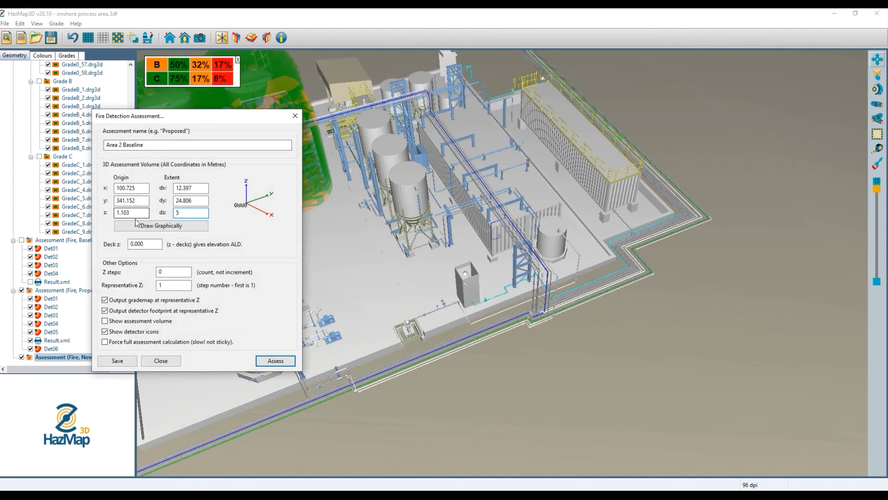
drag(174, 272, 79, 254)
click(116, 362)
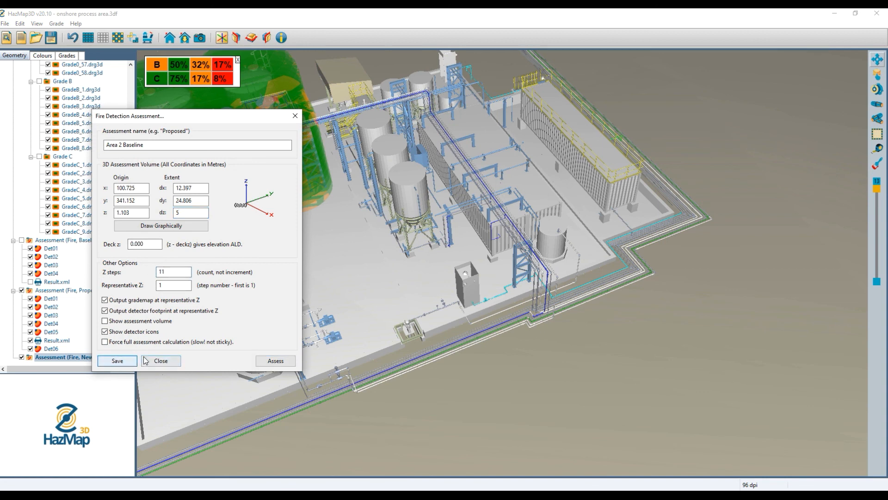
click(162, 361)
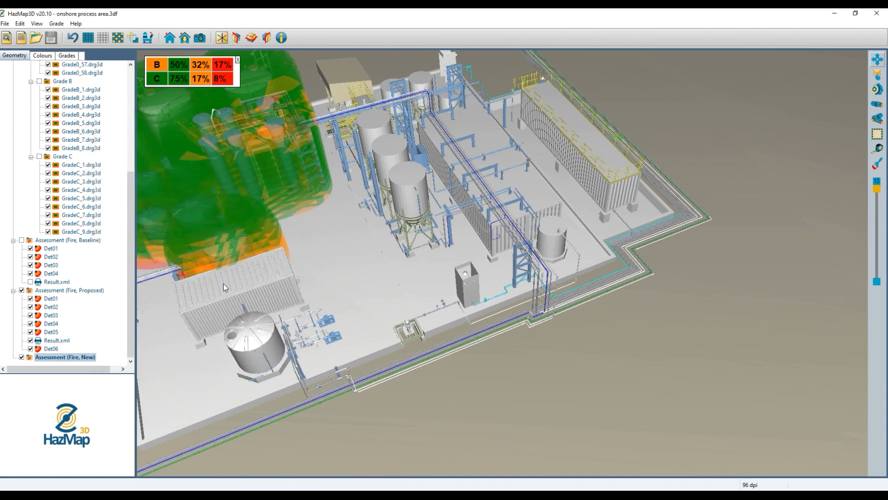
Step: Add a flammable gas assessment folder to the project and select it in the project tree
scroll(324, 292, down, 3)
mouse_move(347, 289)
mouse_down()
mouse_move(420, 271)
mouse_move(337, 280)
mouse_up()
scroll(60, 159, up, 7)
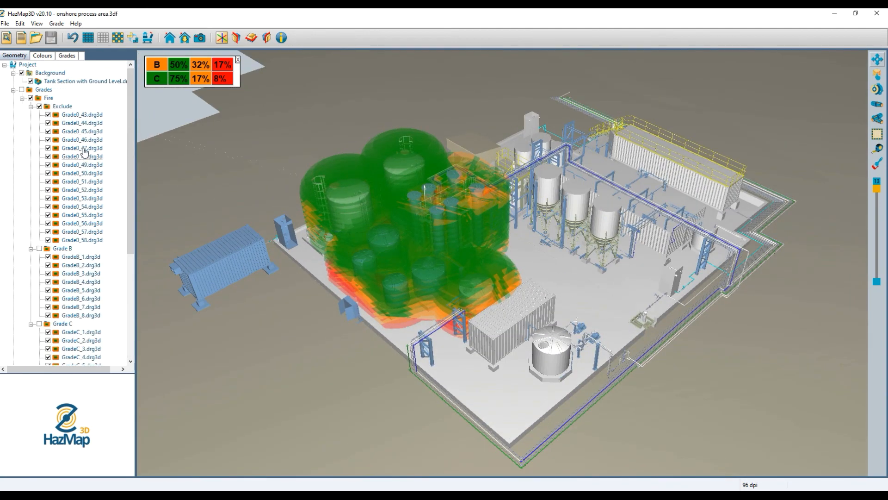
right_click(27, 65)
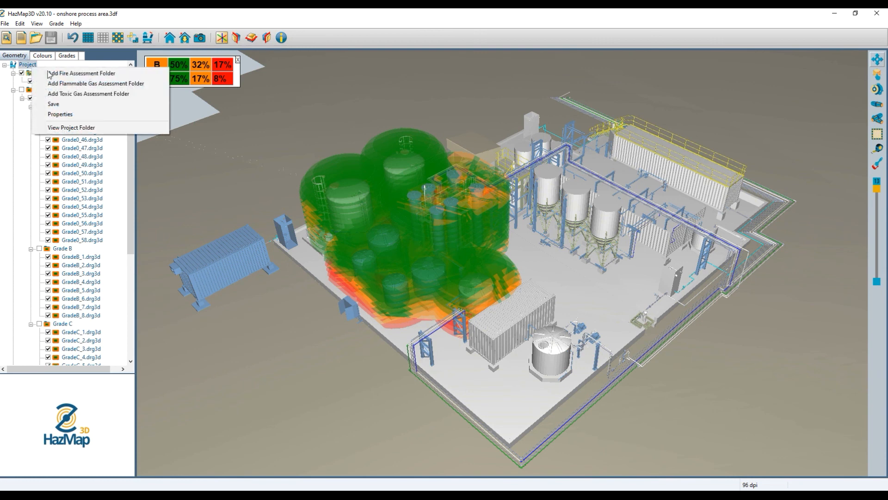
click(90, 84)
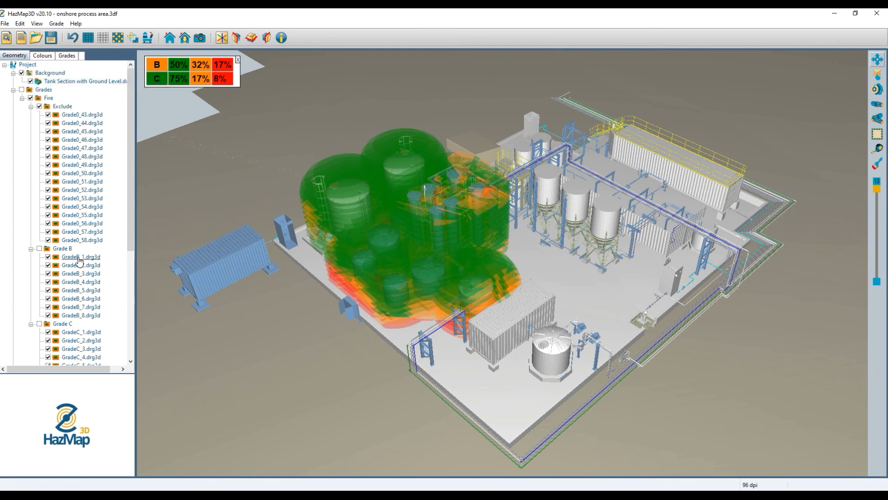
scroll(74, 277, down, 7)
click(66, 358)
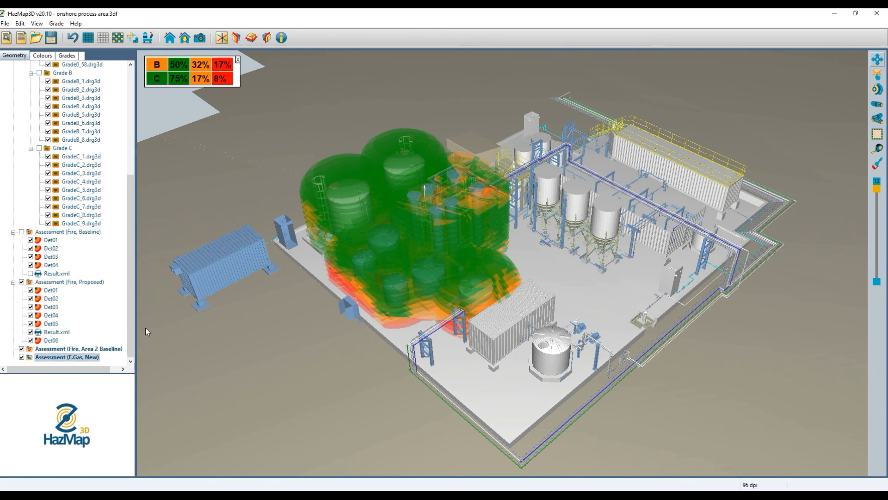